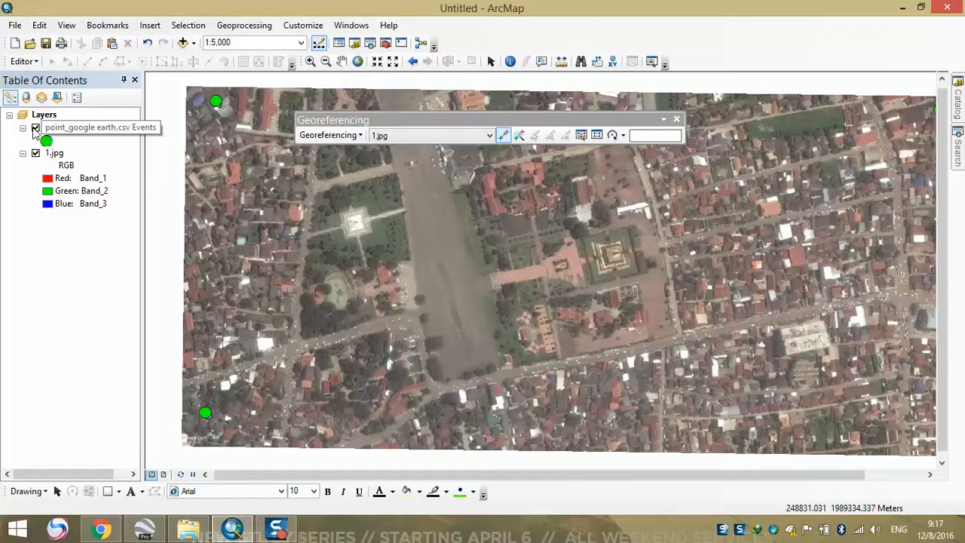
- Hide the point_google earth.csv Events layer and examine the numbered points along the edges of 1.jpg
click(35, 129)
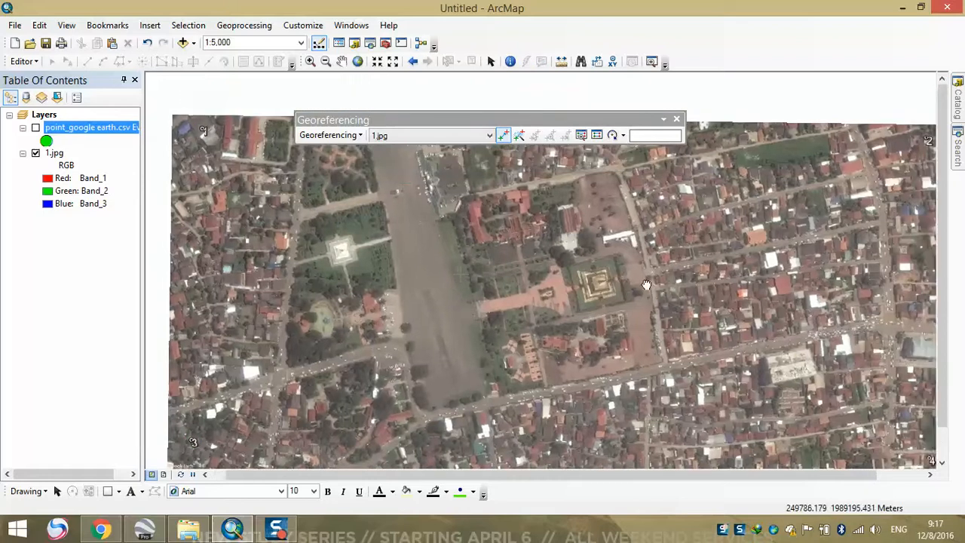
key(Left)
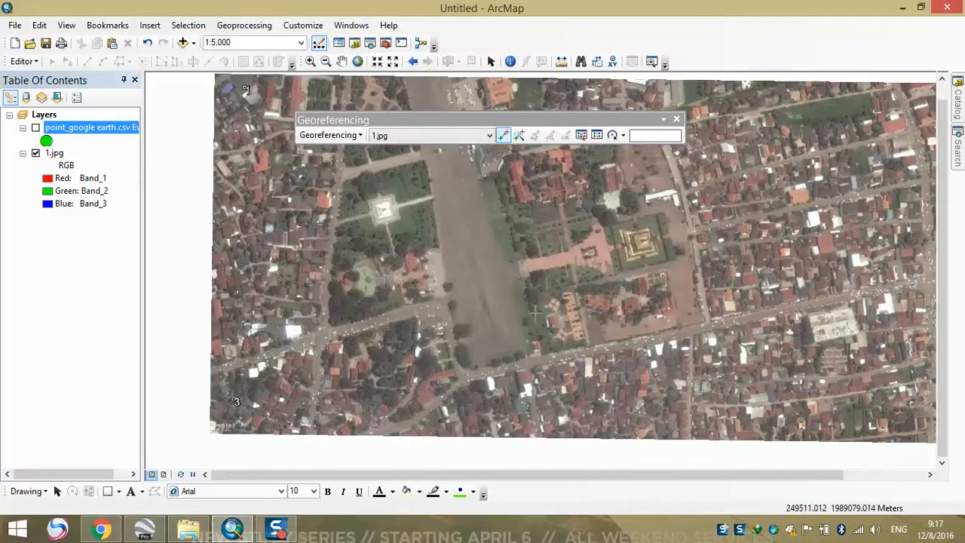
key(Up)
drag(445, 316, 414, 280)
drag(476, 287, 457, 265)
key(Right)
key(Right)
key(Right)
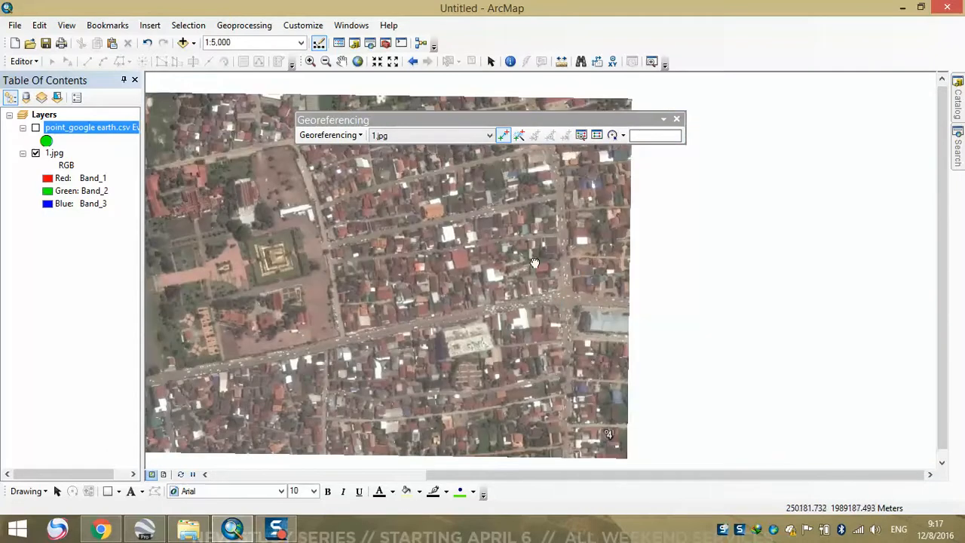
key(Left)
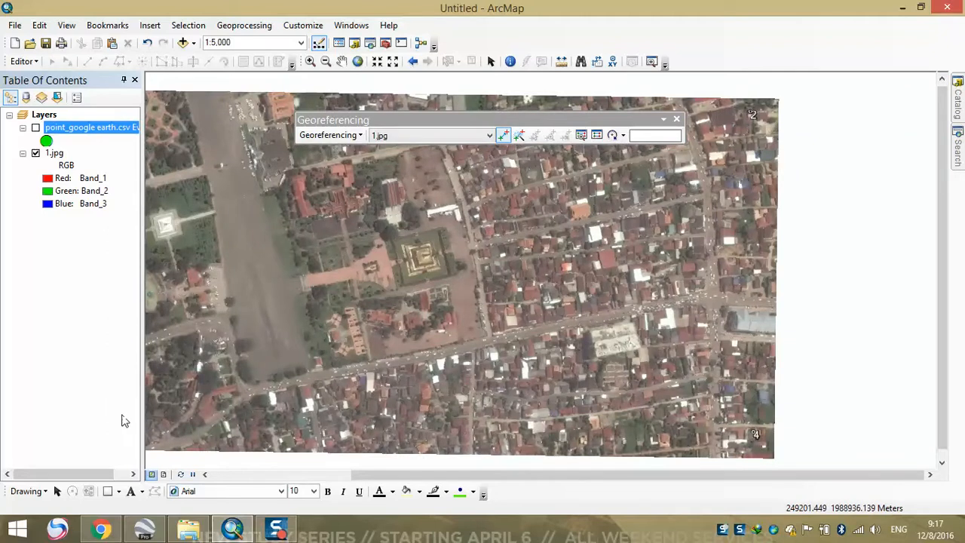
- Switch to Google Earth Pro and shift the map view east, keeping points 2 and 4 at its western edge
click(145, 531)
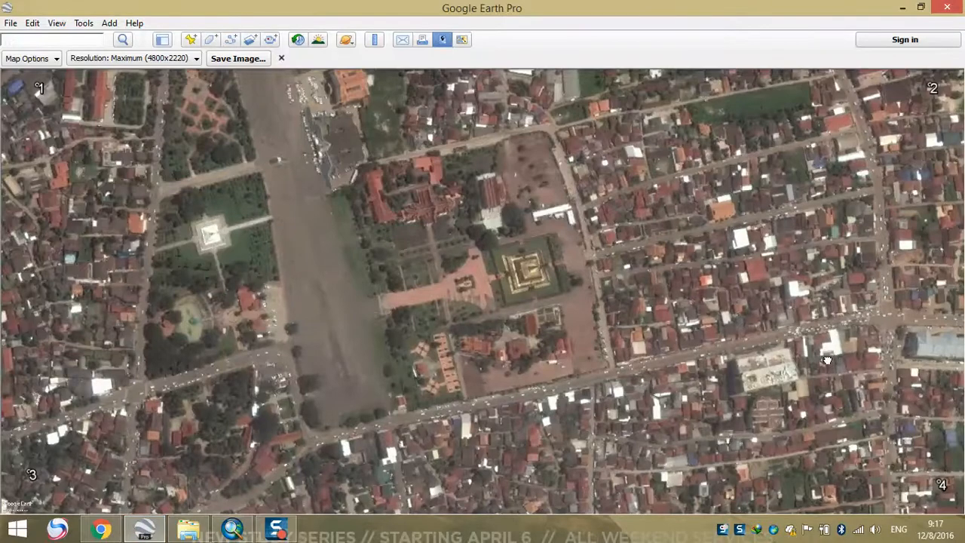
drag(829, 359, 651, 359)
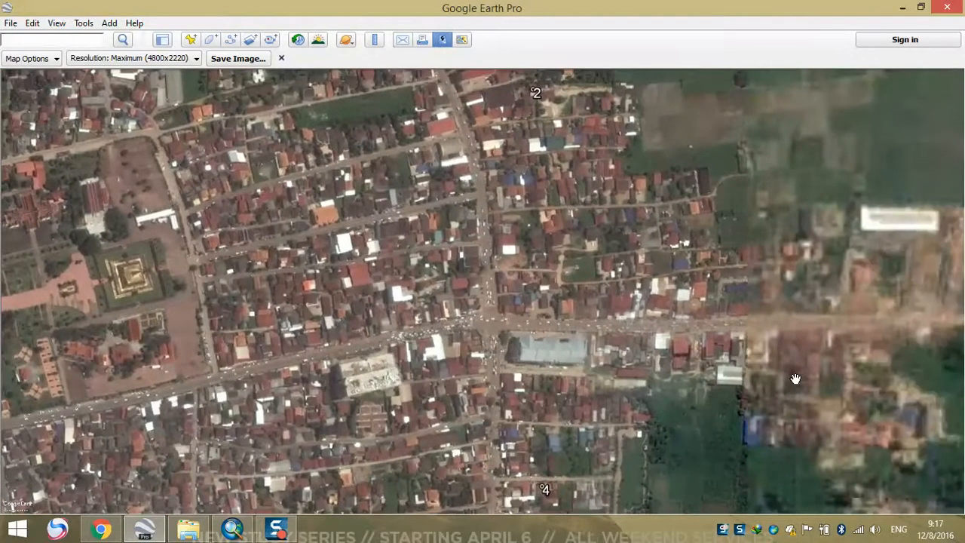
drag(822, 365, 617, 364)
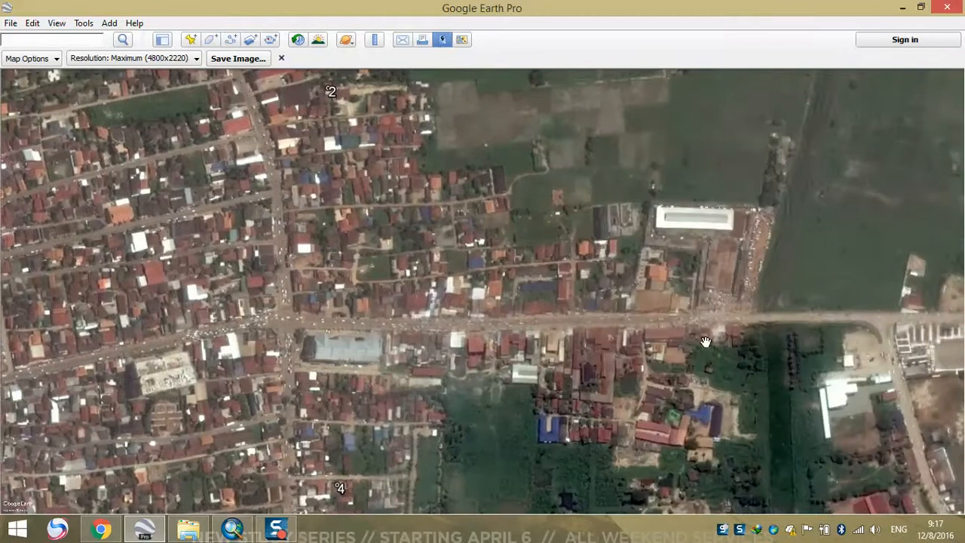
drag(706, 342, 609, 351)
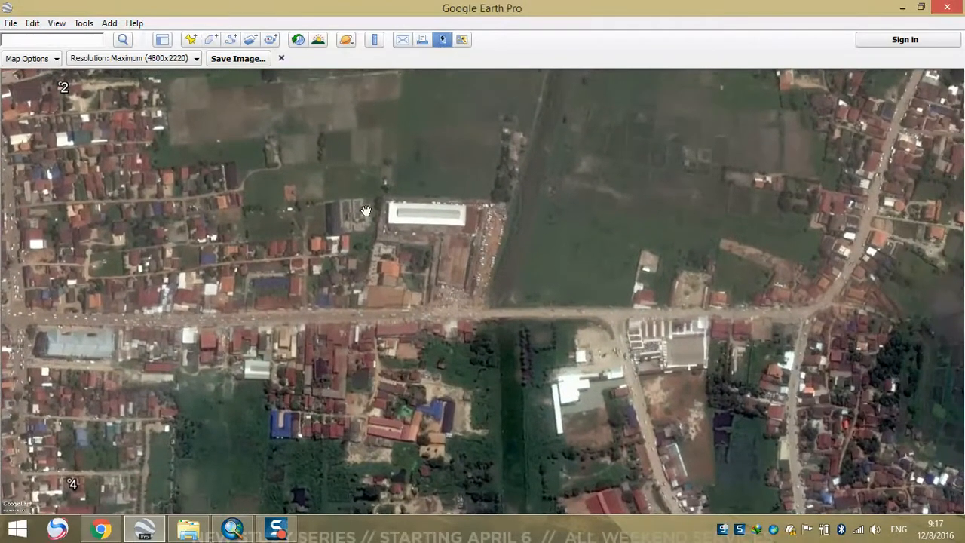
click(282, 59)
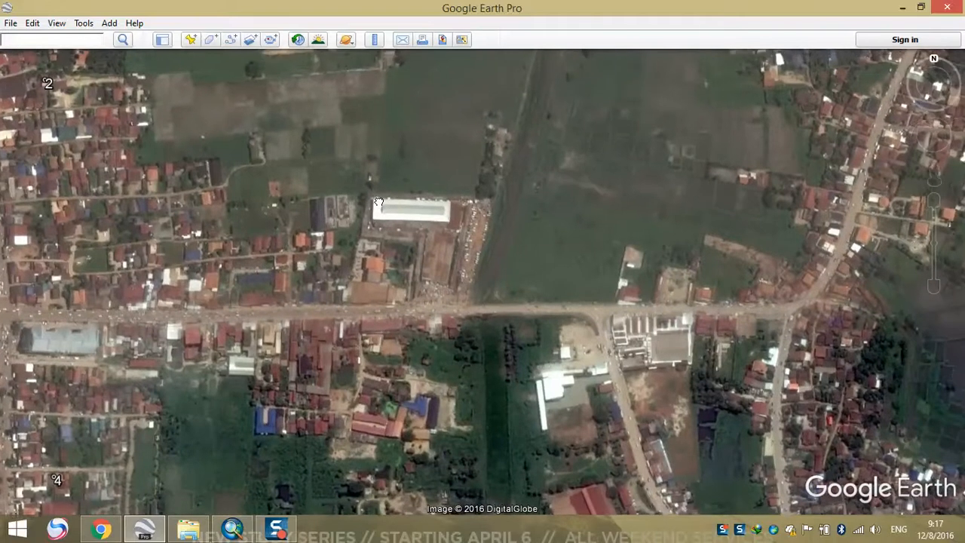
drag(379, 201, 373, 205)
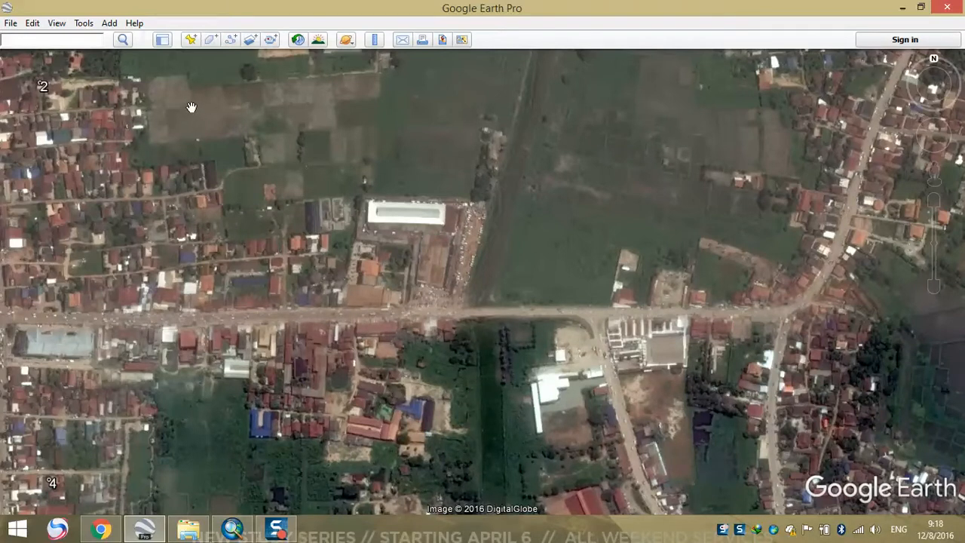
click(12, 22)
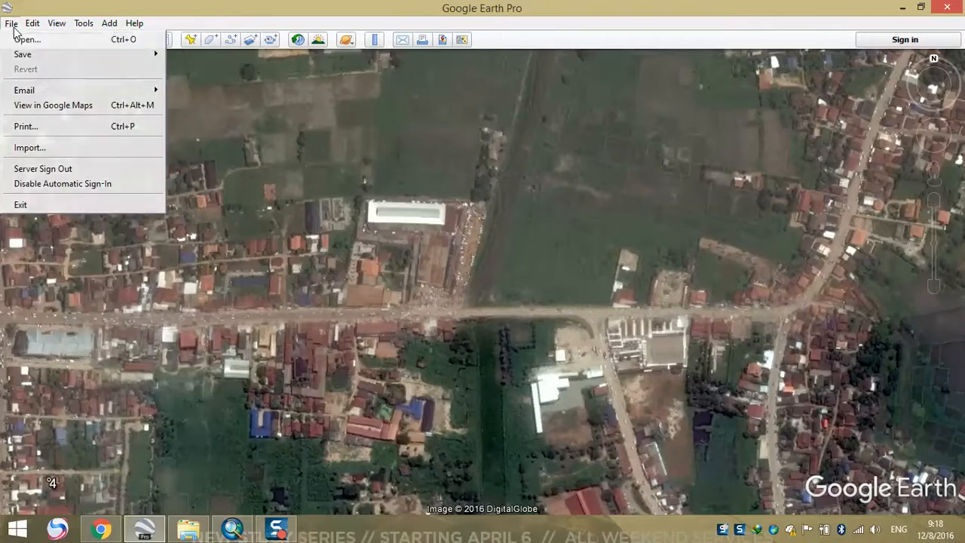
mouse_move(94, 56)
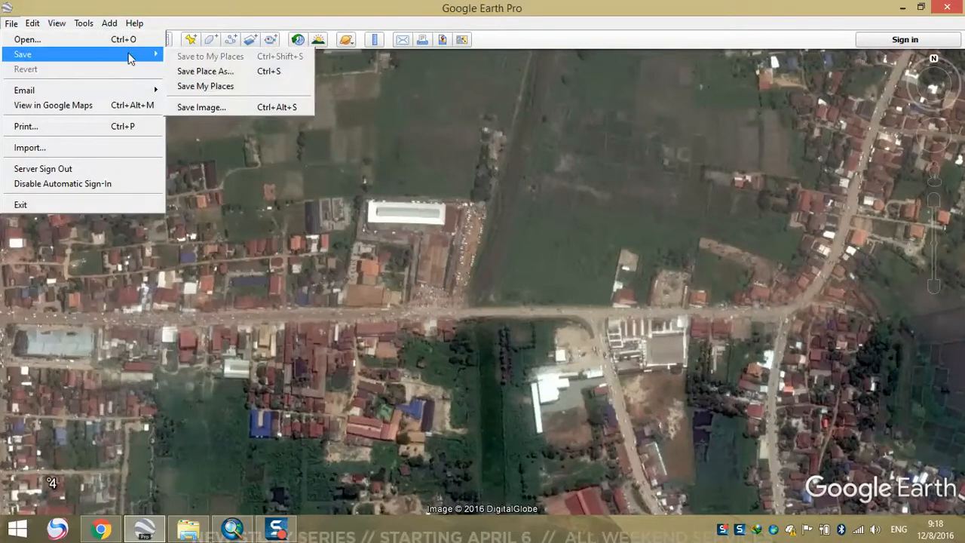
click(224, 88)
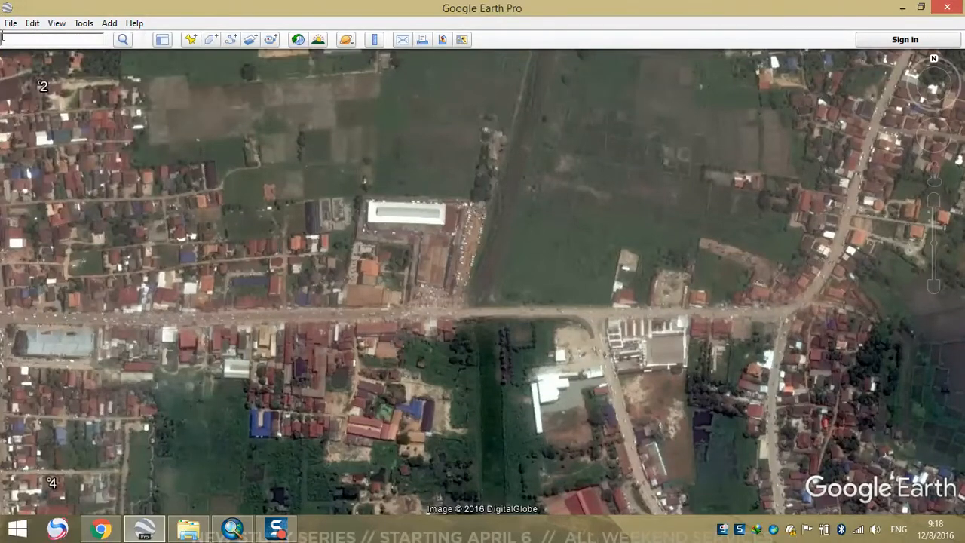
- Save the current map view as a JPEG image named 2 in the TEST folder
click(12, 22)
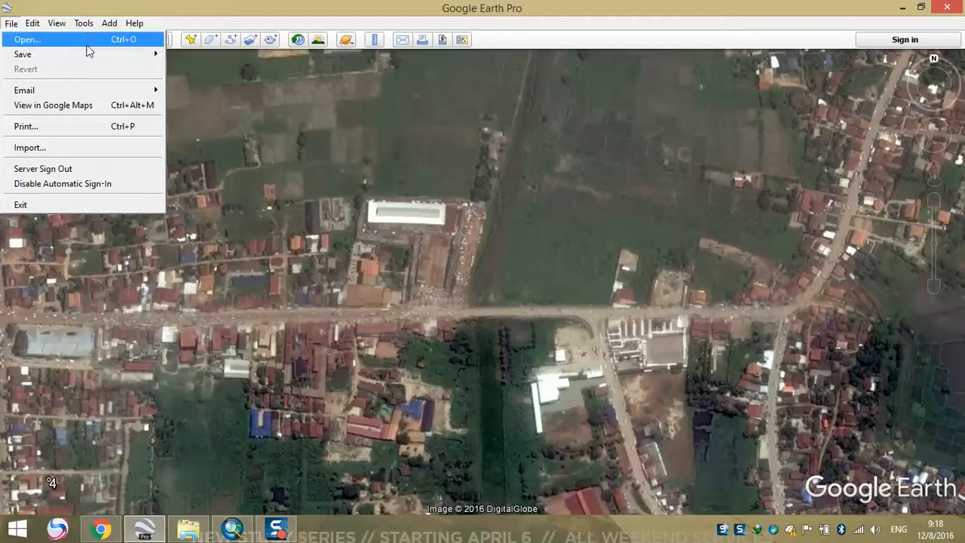
mouse_move(86, 54)
click(216, 105)
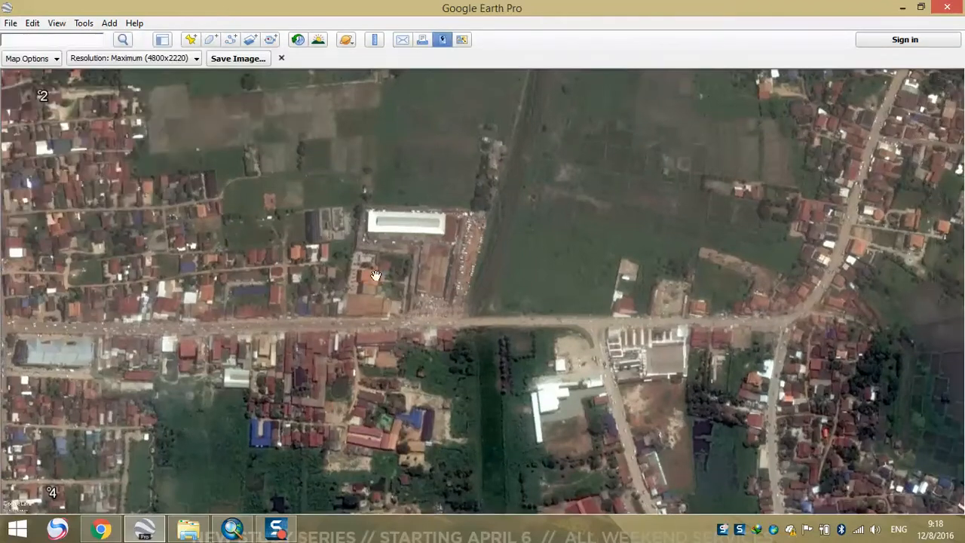
click(35, 60)
click(35, 59)
click(260, 58)
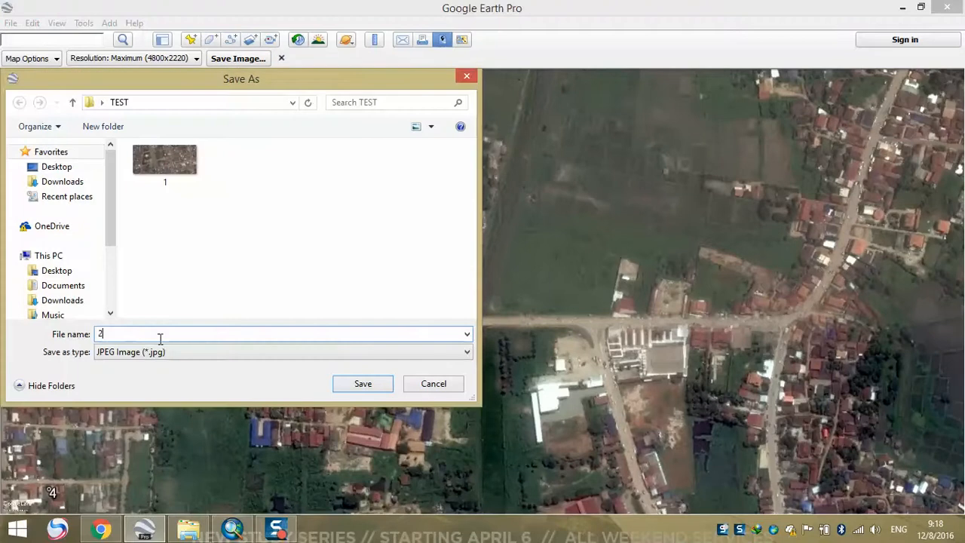
click(377, 385)
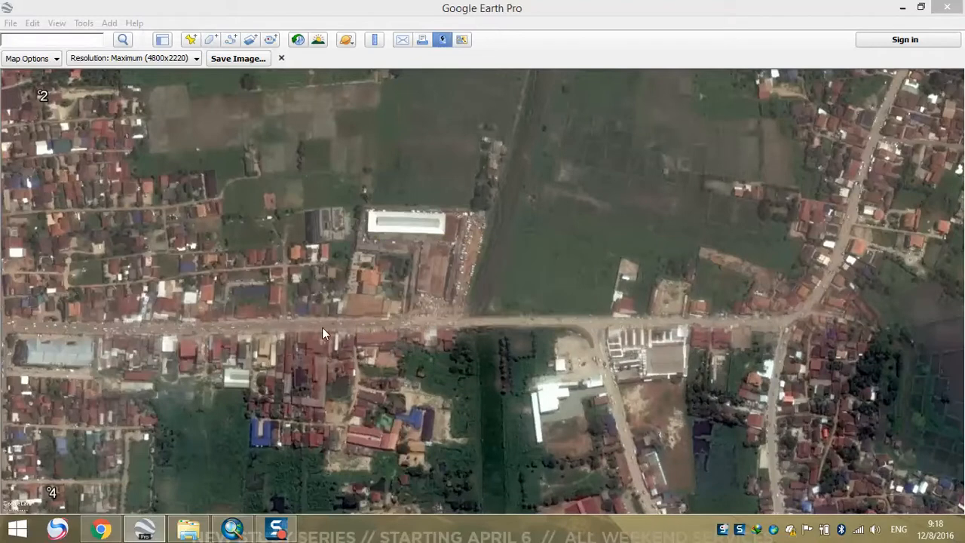
- Open image 2 from the TEST folder to check its contents, and close the viewer and minimise the folder
click(191, 532)
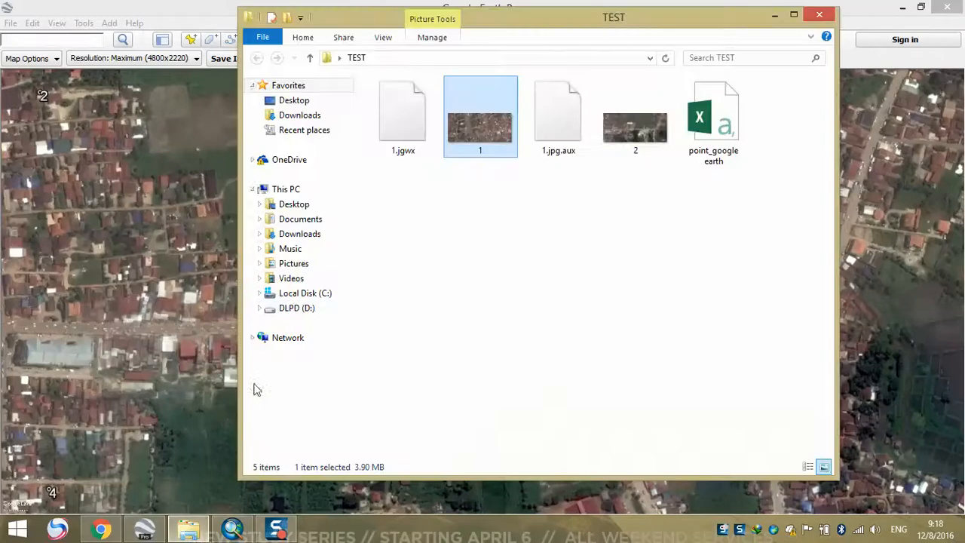
click(636, 200)
click(634, 155)
double_click(634, 156)
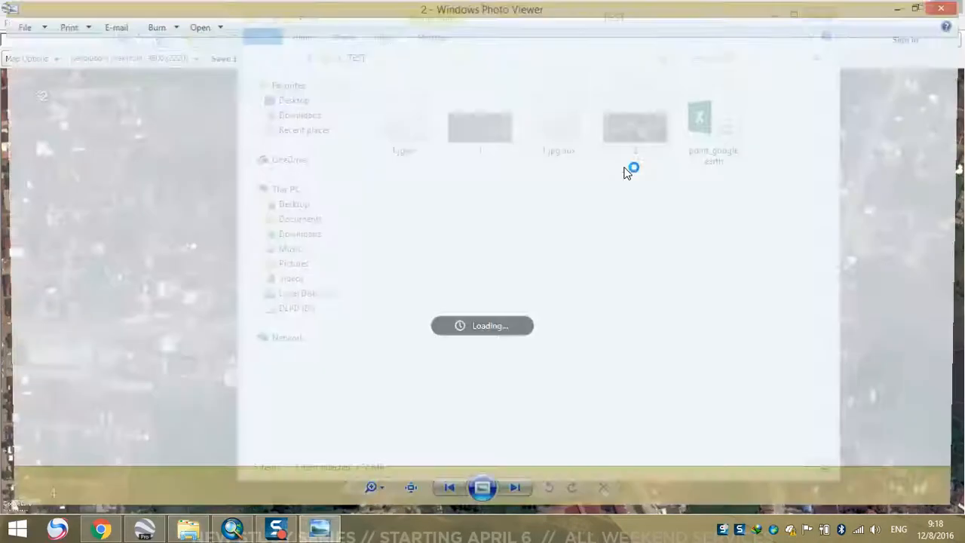
scroll(544, 317, up, 3)
scroll(544, 317, down, 3)
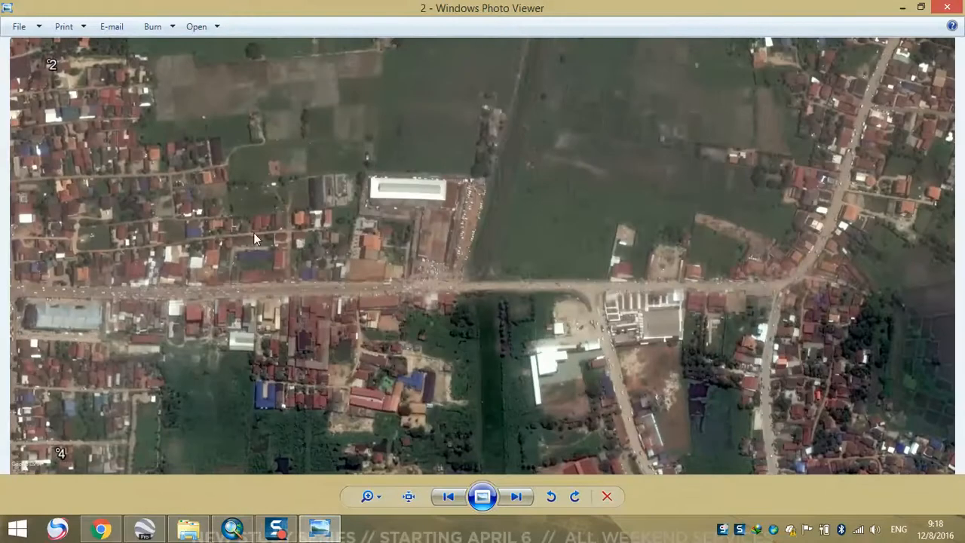
click(947, 7)
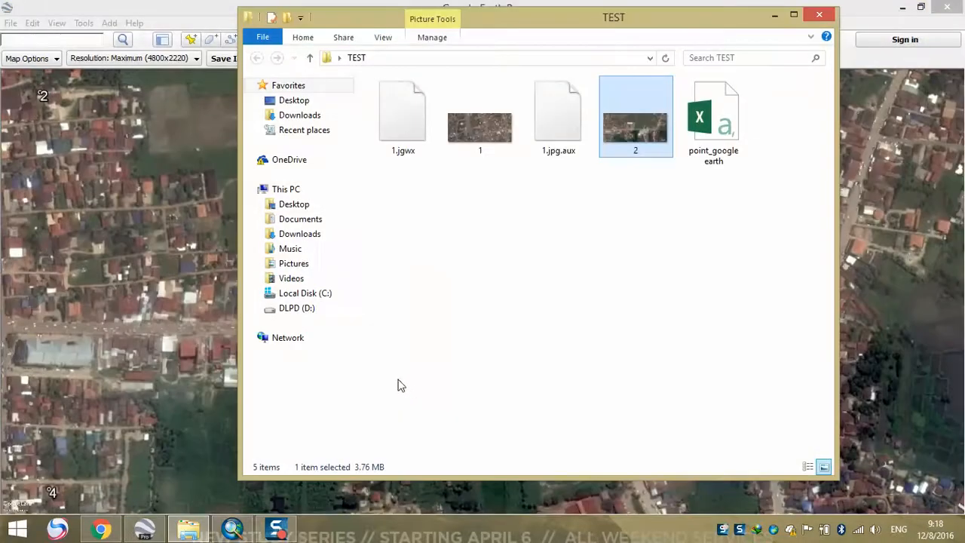
click(774, 15)
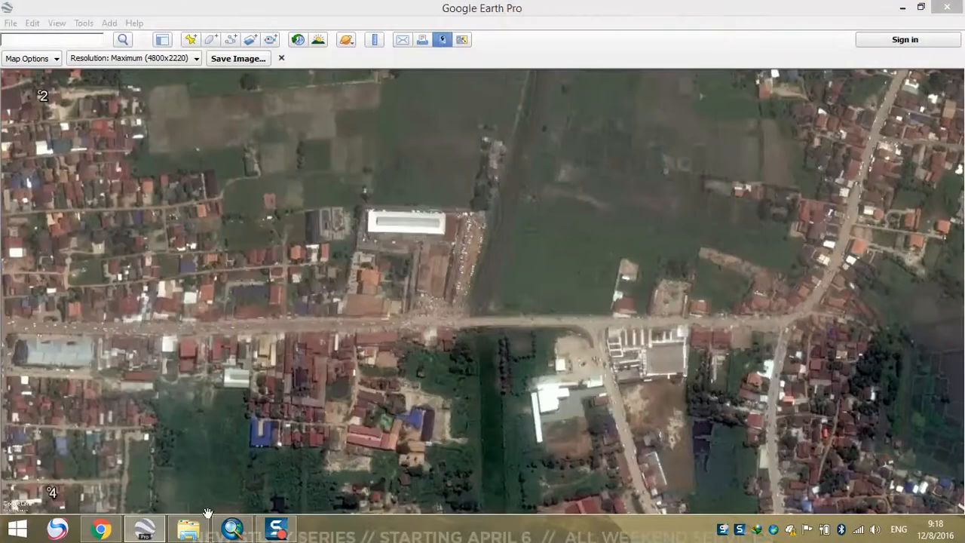
- Switch to ArcMap and move the Georeferencing toolbar clear of the 1.jpg image, with empty space shown east of it
click(233, 528)
scroll(620, 278, down, 3)
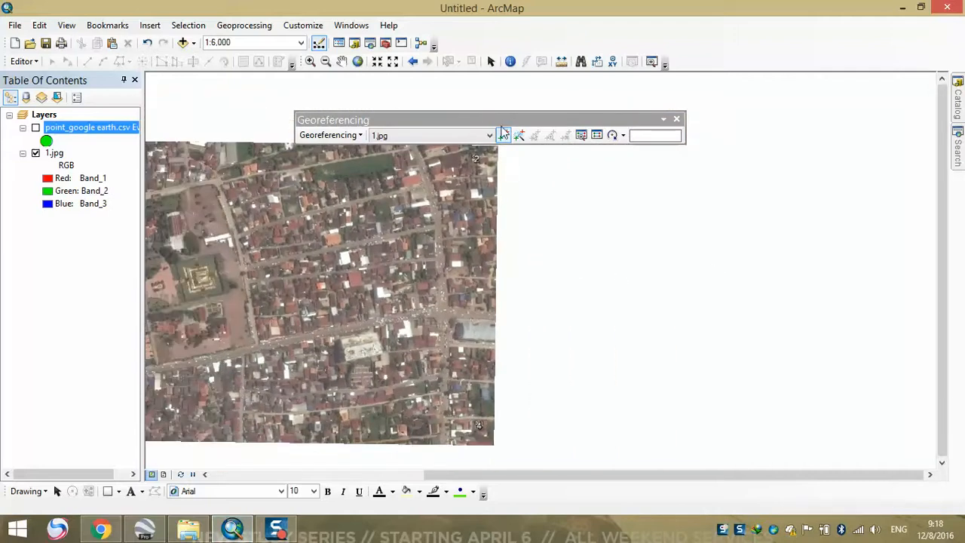
drag(501, 120, 633, 85)
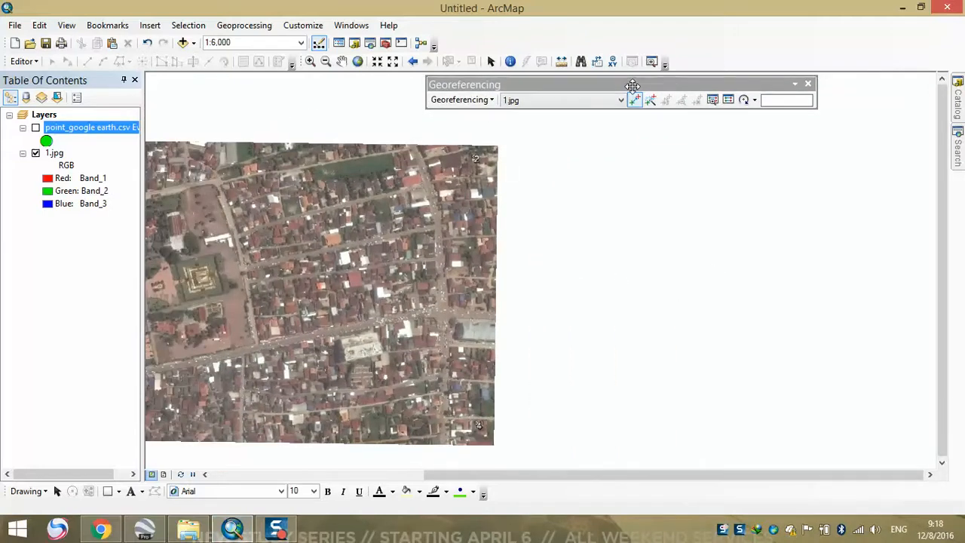
drag(488, 194, 448, 175)
drag(477, 217, 461, 209)
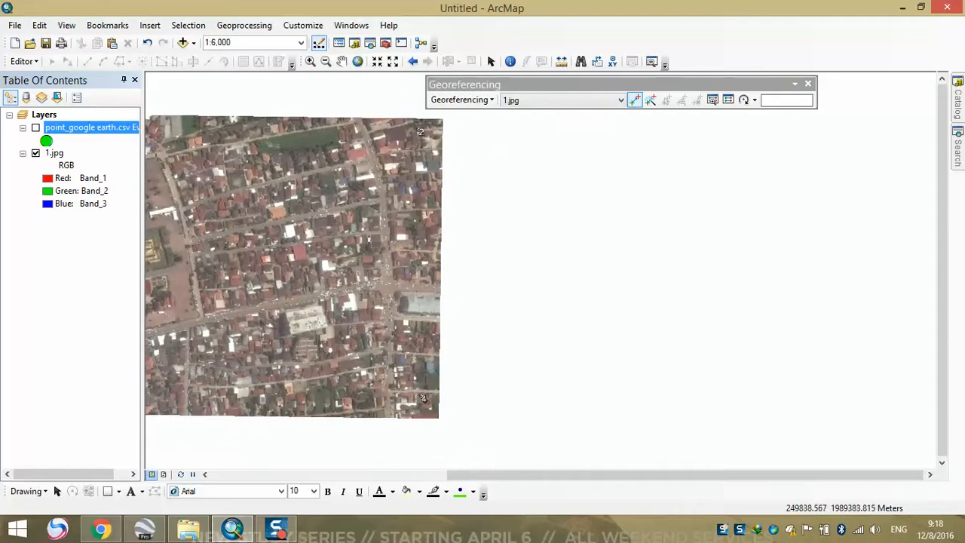
- Add the 2.jpg raster from the TEST folder to the map without a spatial reference
click(183, 43)
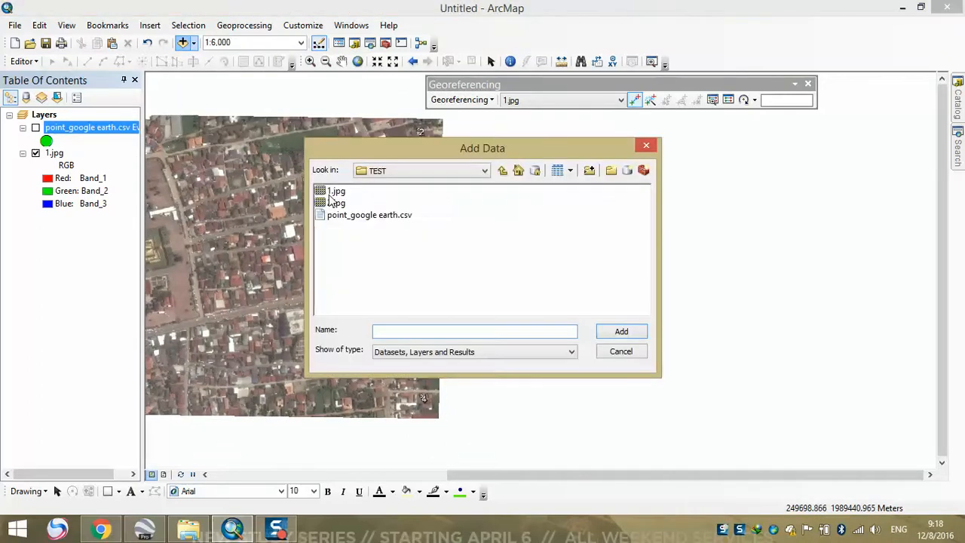
click(336, 202)
click(622, 334)
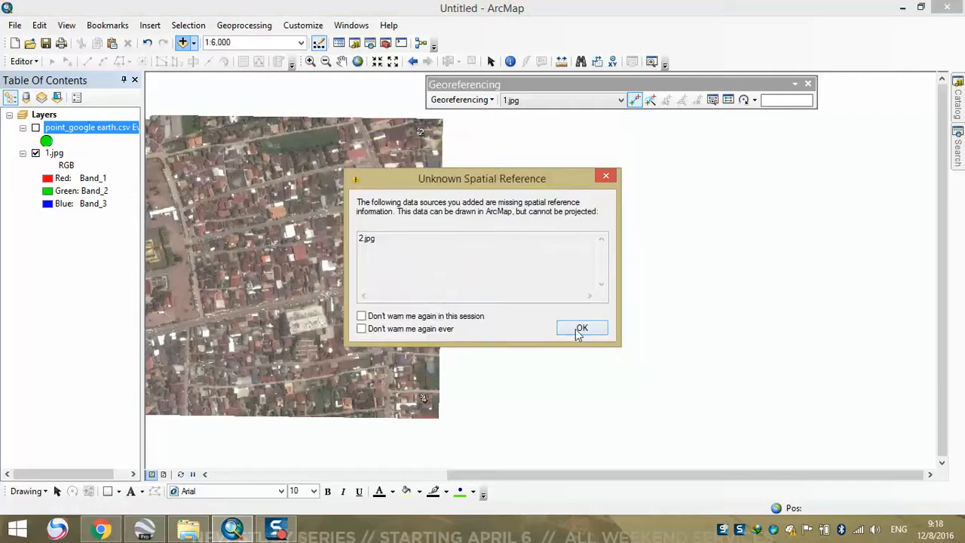
click(580, 329)
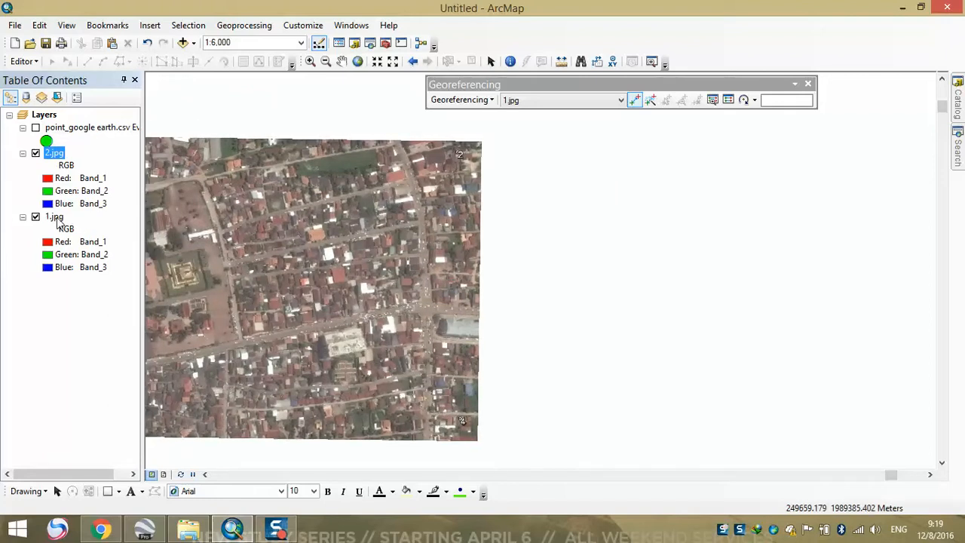
right_click(55, 156)
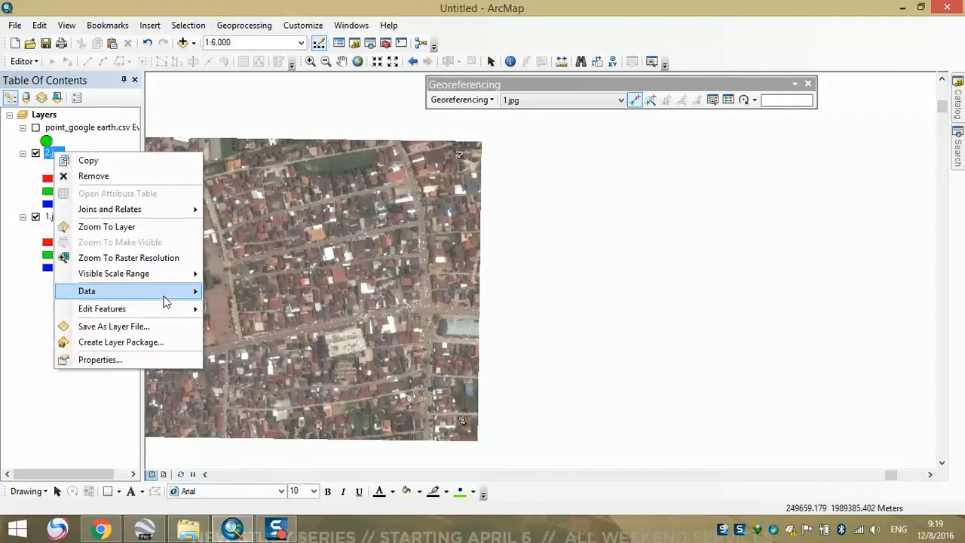
mouse_move(164, 294)
click(265, 310)
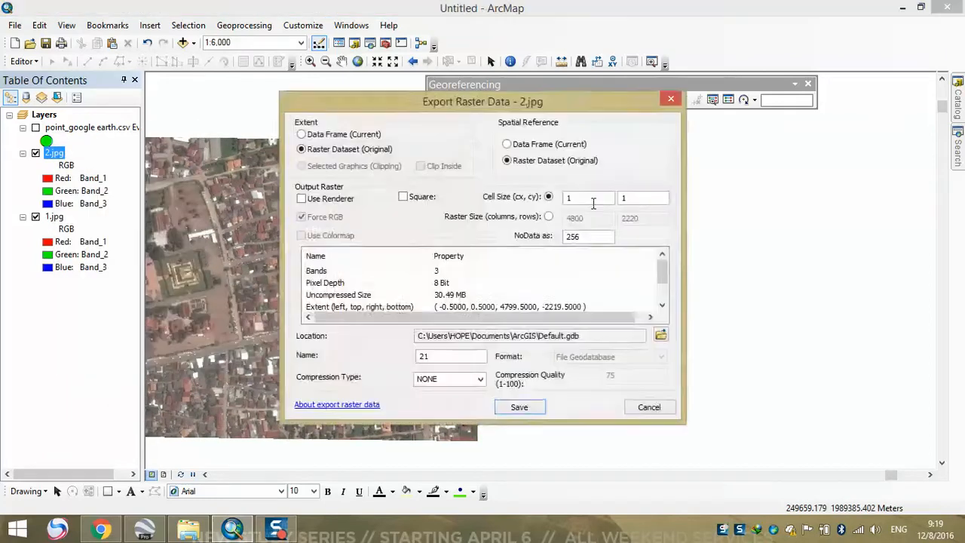
key(Escape)
- Inspect the full extent of the 2.jpg layer and return to the eastern edge of the 1.jpg layer
right_click(47, 154)
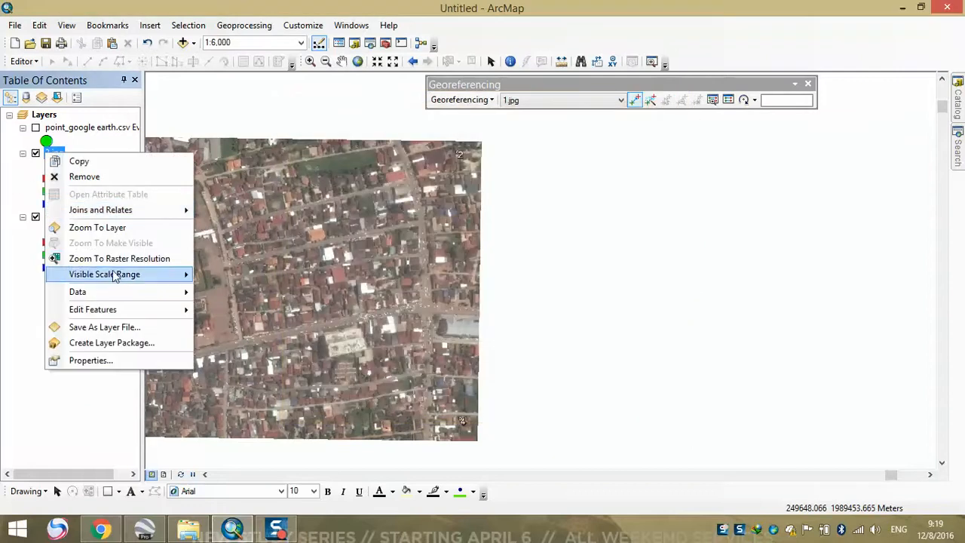
click(83, 225)
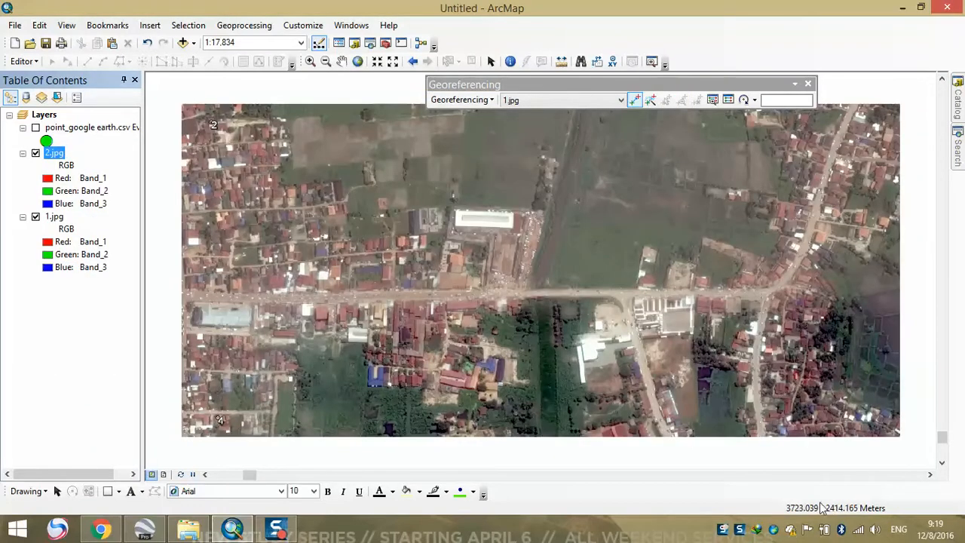
right_click(51, 216)
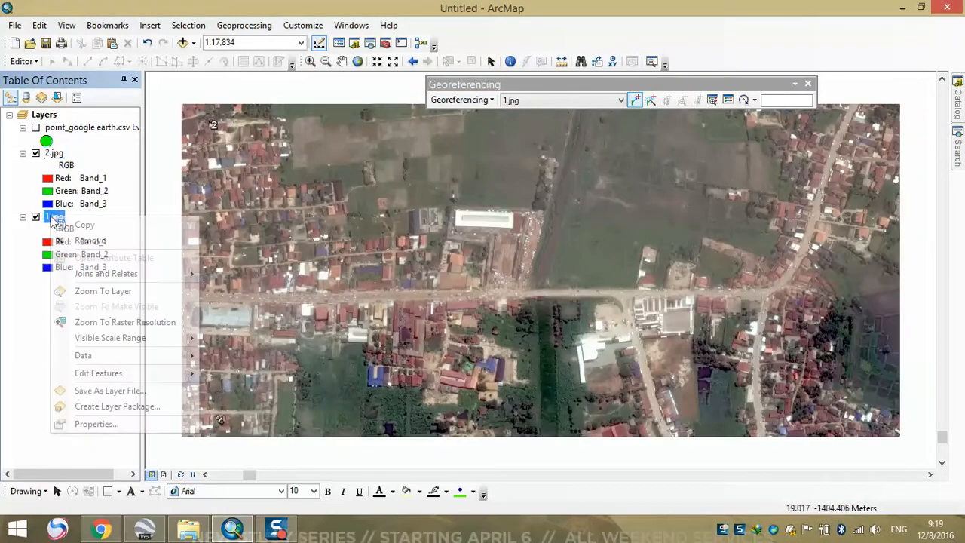
mouse_move(150, 359)
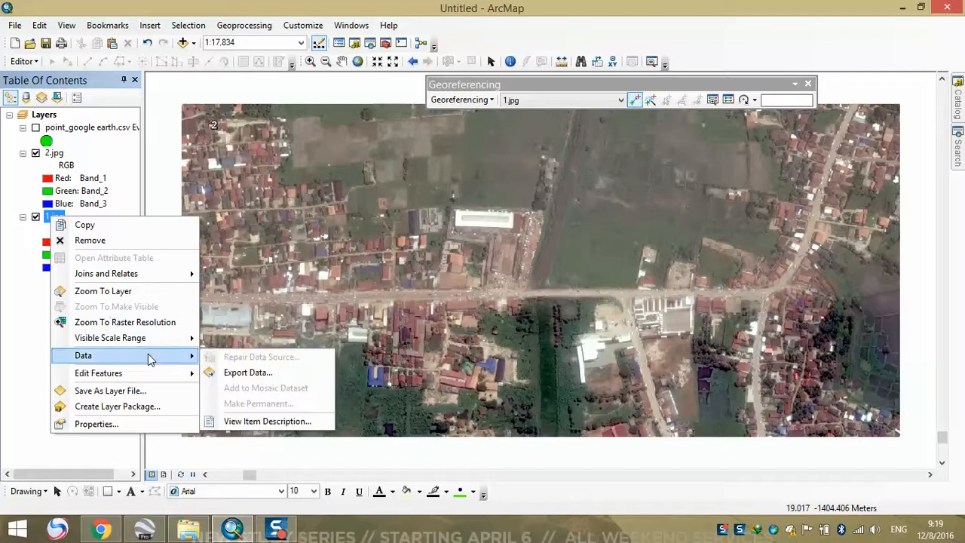
click(142, 291)
drag(844, 268, 440, 299)
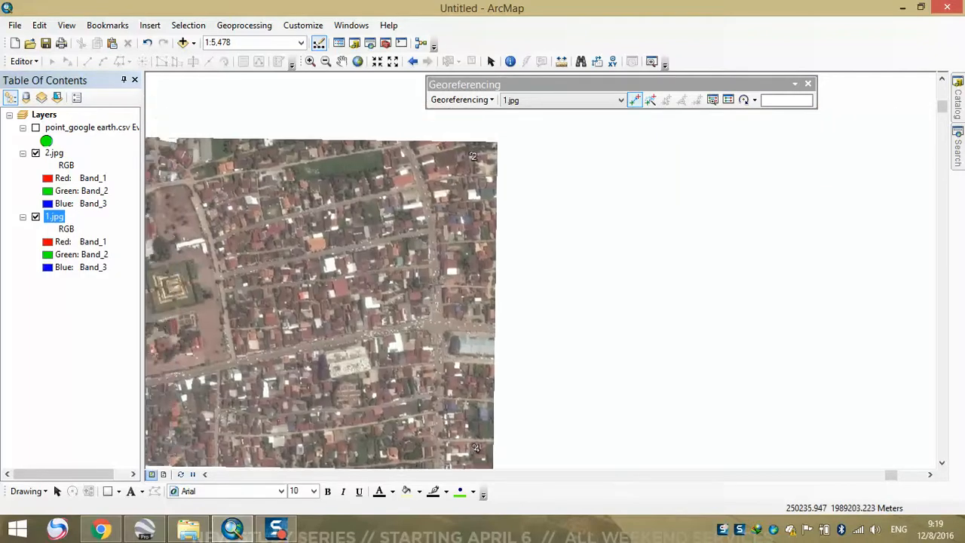
- Set 2.jpg as the raster to georeference and fit it to the display beside the 1.jpg image's eastern edge
scroll(435, 278, down, 2)
drag(357, 272, 299, 260)
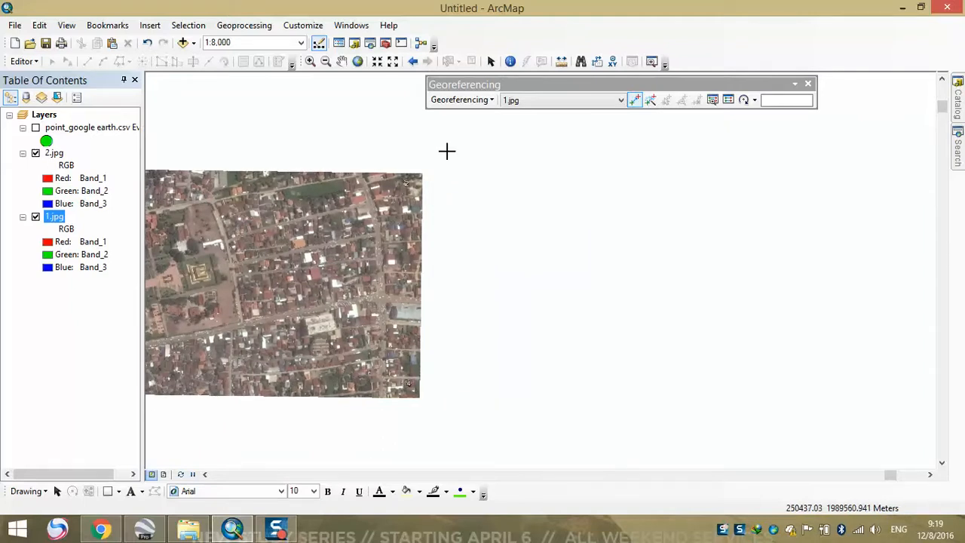
click(531, 102)
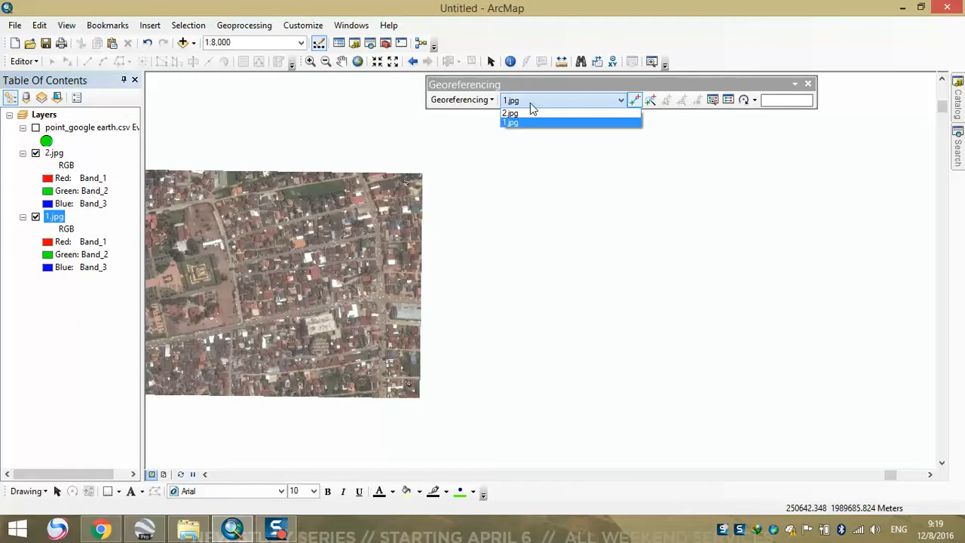
click(528, 113)
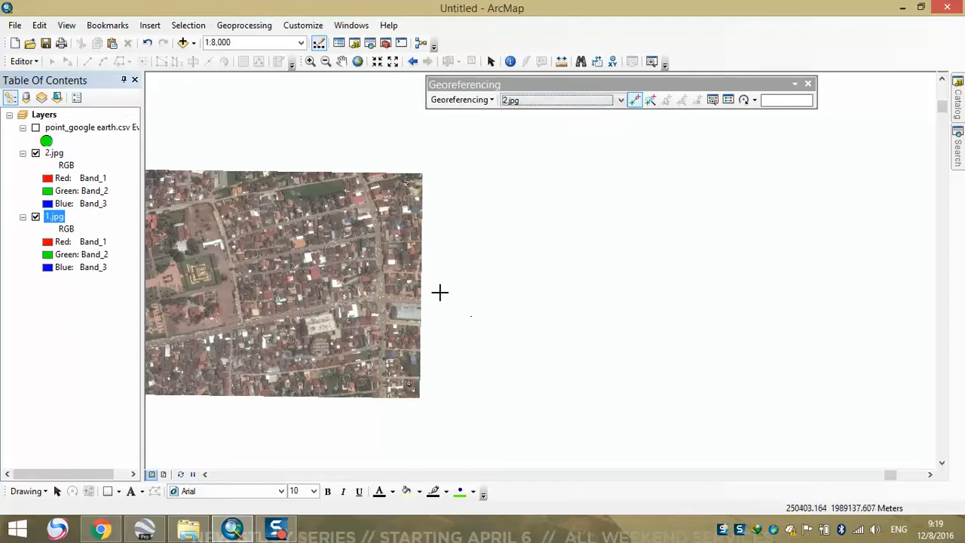
click(460, 101)
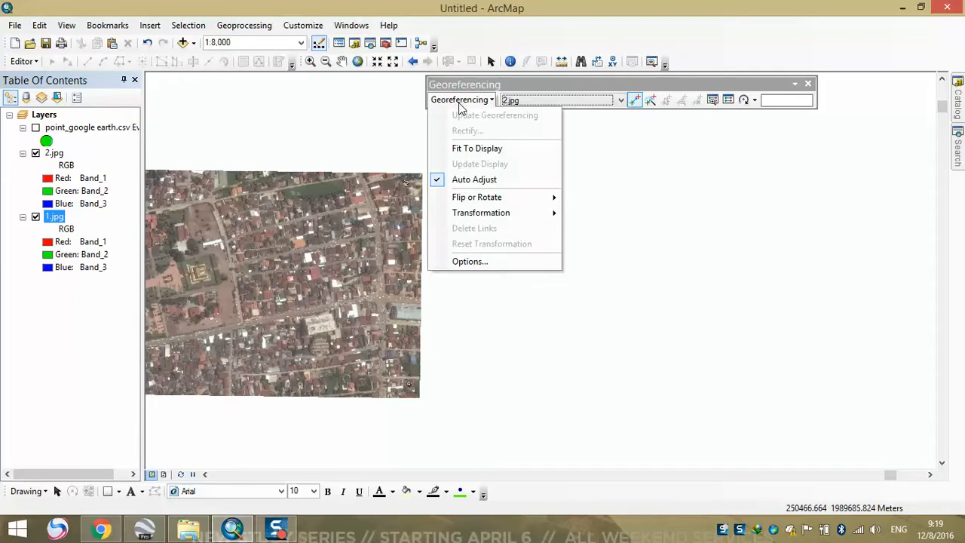
click(463, 149)
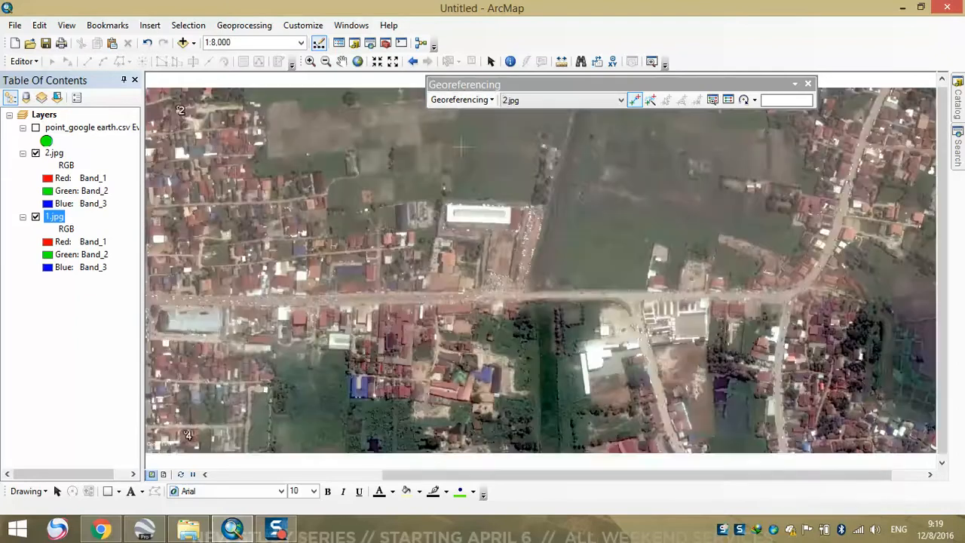
- Fit 2.jpg to the display again at a scale of 1:5,000
scroll(528, 260, up, 3)
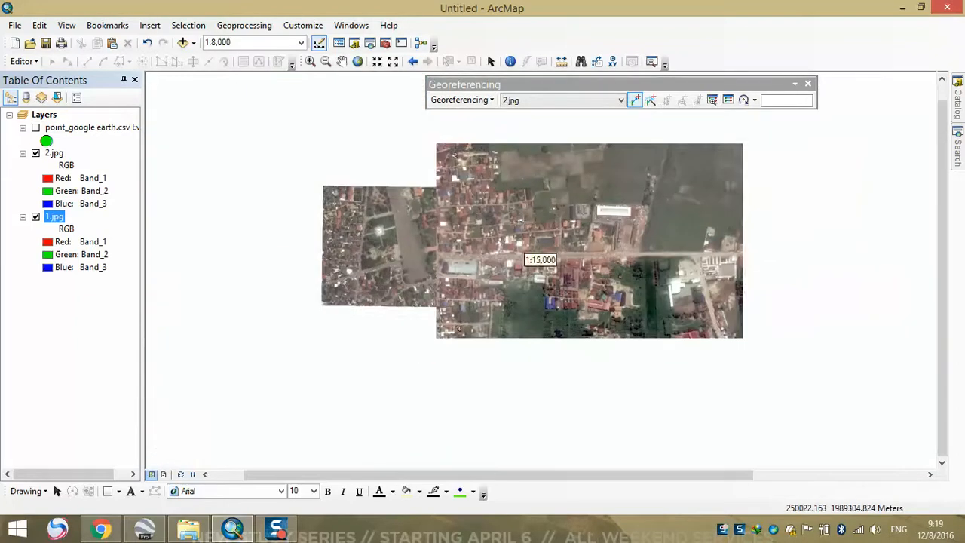
drag(523, 219, 461, 214)
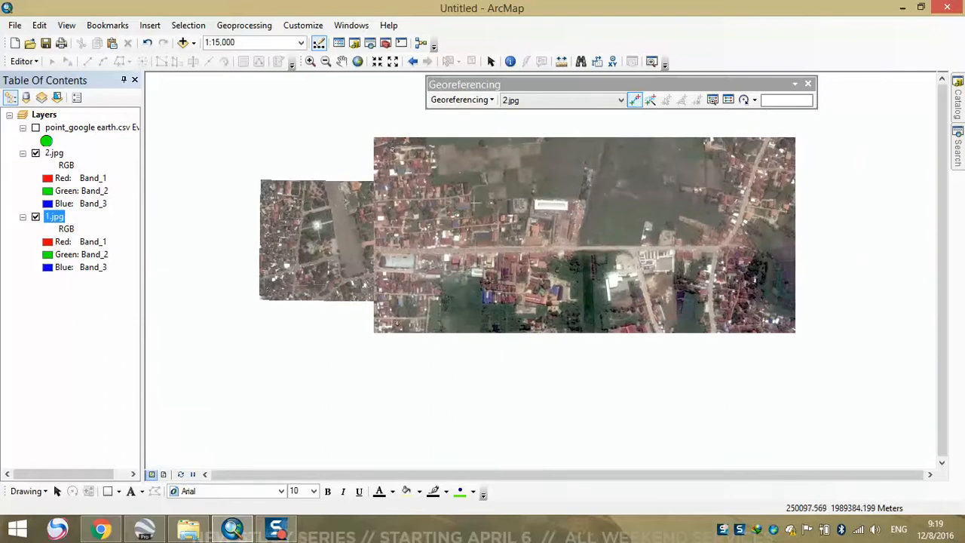
scroll(473, 202, down, 2)
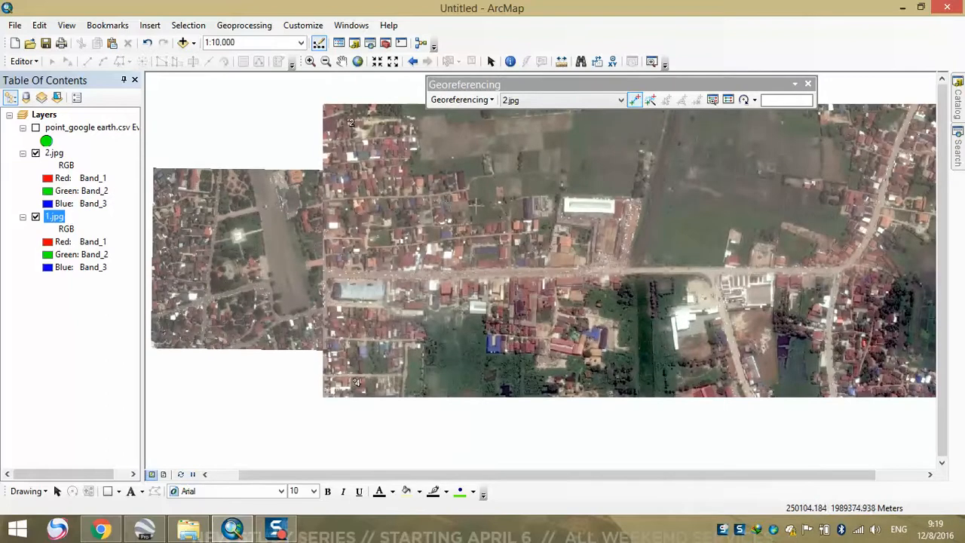
scroll(476, 203, down, 2)
click(463, 100)
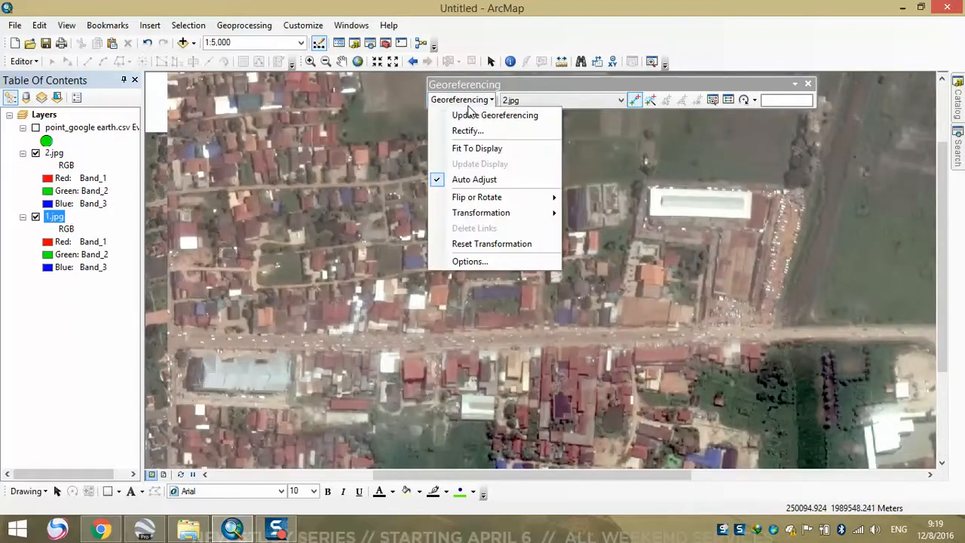
click(476, 148)
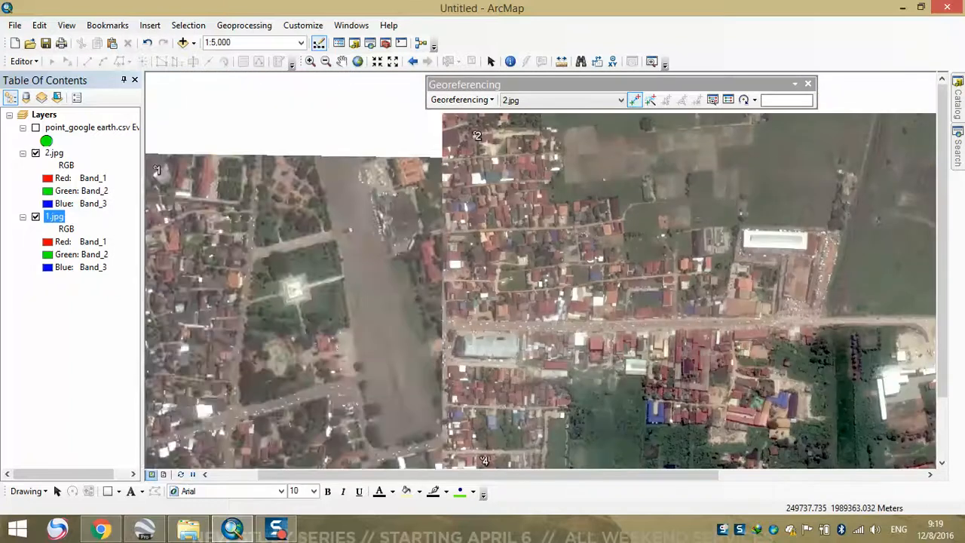
- Compare the placement of 2.jpg with the eastern part of 1.jpg, hiding the 2.jpg layer to see the shared points underneath
scroll(562, 288, up, 2)
drag(561, 287, 411, 252)
scroll(460, 219, down, 2)
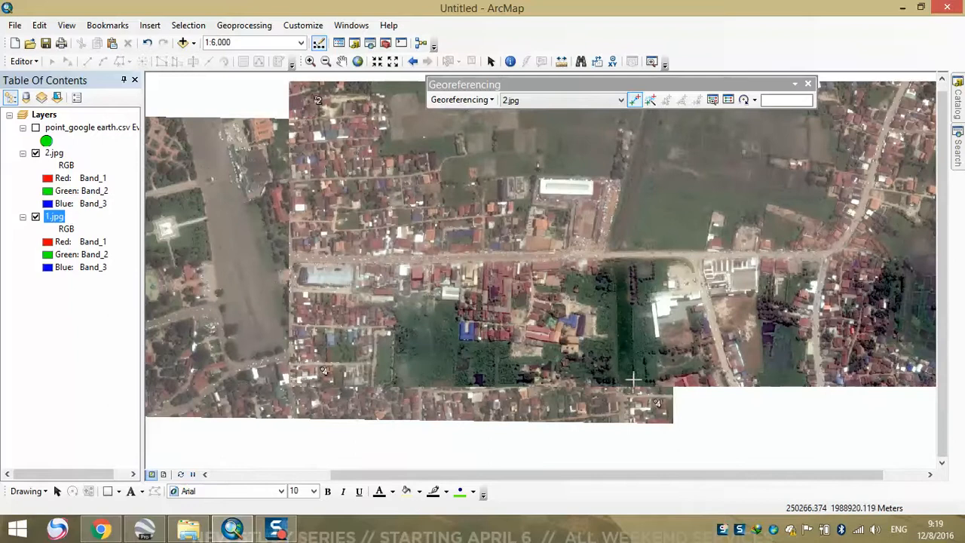
drag(633, 378, 558, 356)
click(35, 153)
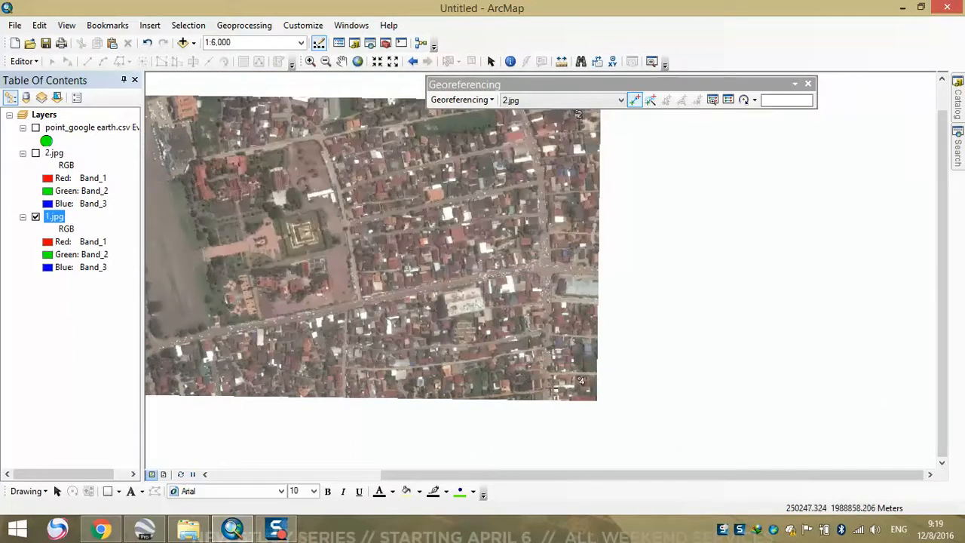
drag(505, 281, 548, 300)
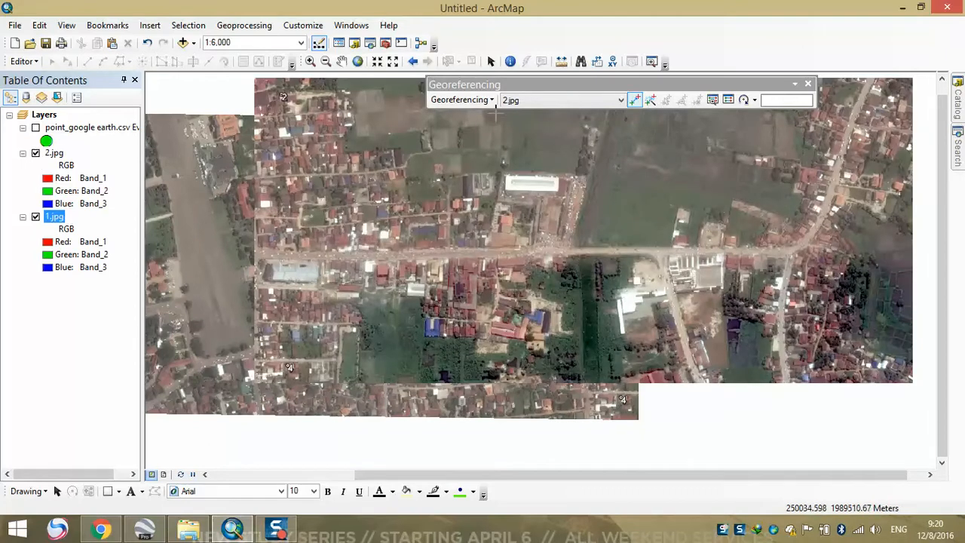
- Save the current placement of 2.jpg to its dataset with Update Georeferencing
scroll(503, 192, right, 1)
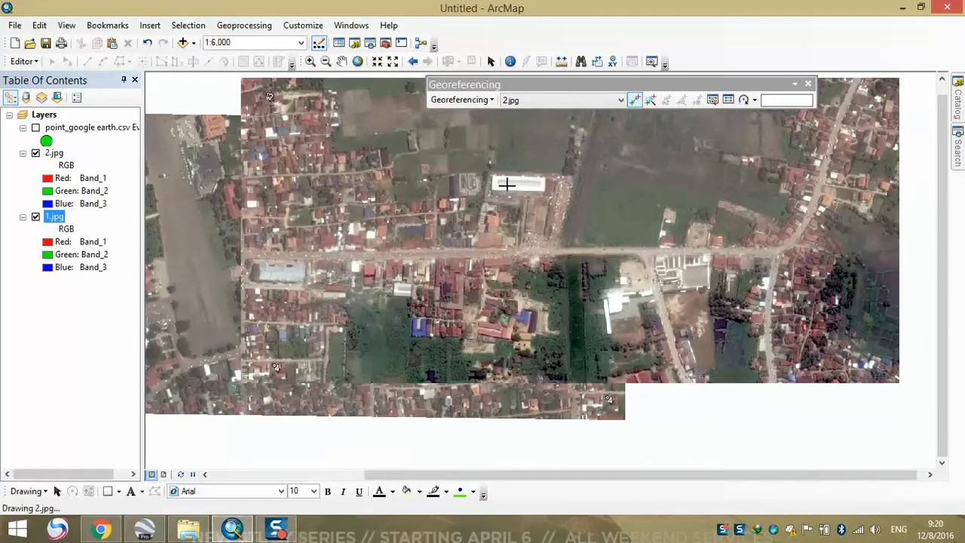
click(484, 99)
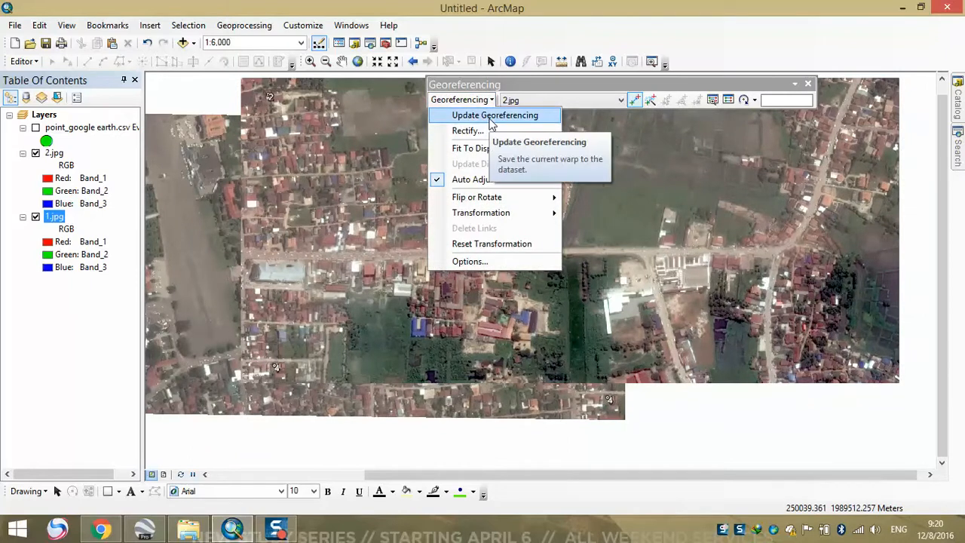
click(491, 120)
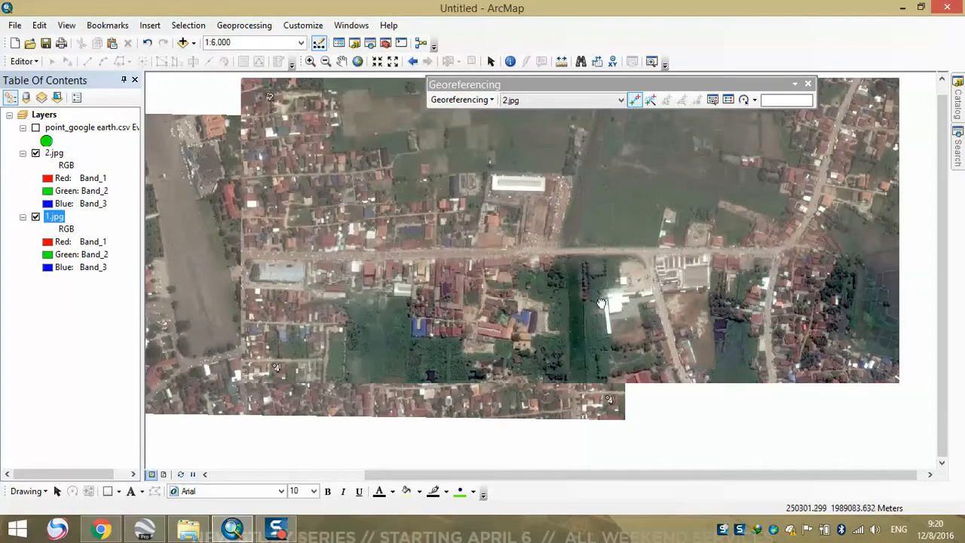
drag(637, 304, 625, 325)
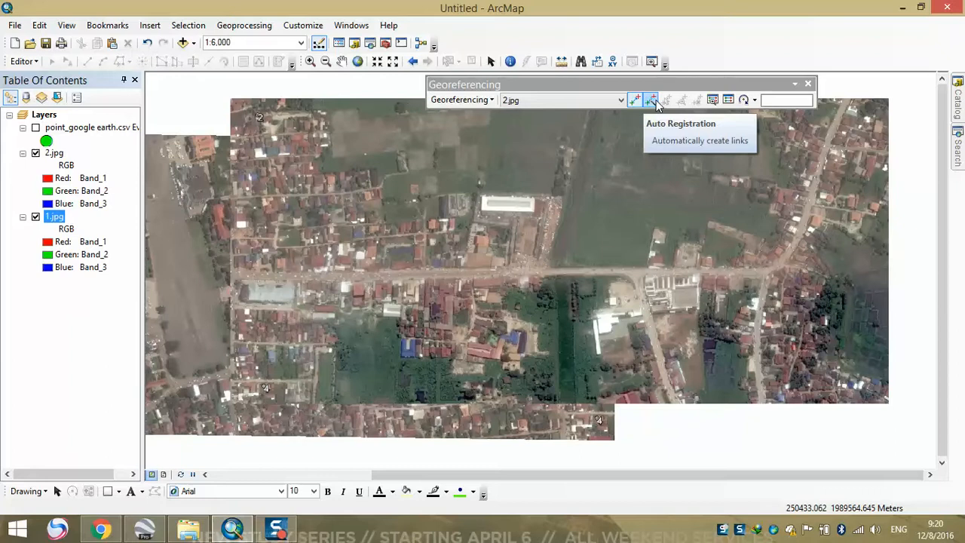
- Run Auto Registration to create links between 2.jpg and 1.jpg automatically, accepting the control point warning
click(652, 101)
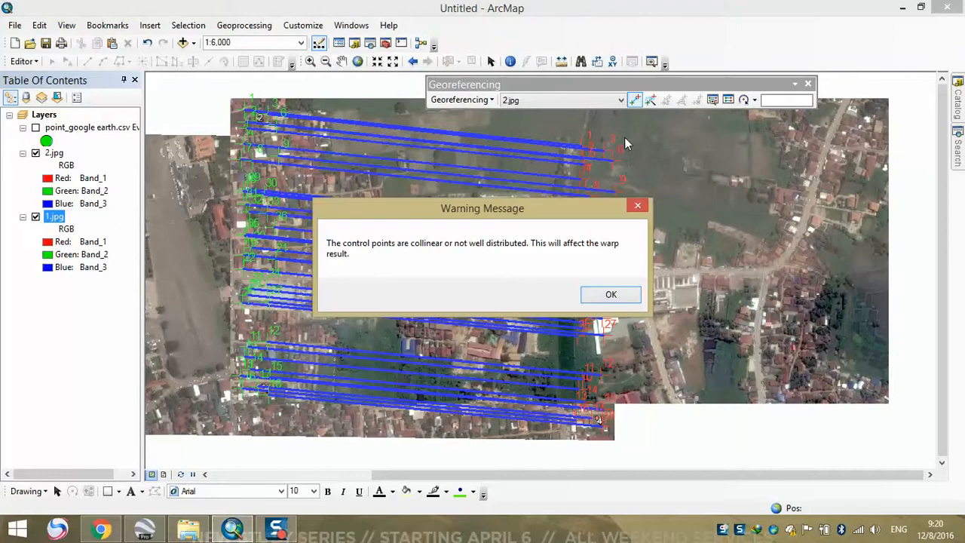
click(608, 296)
drag(628, 329, 569, 295)
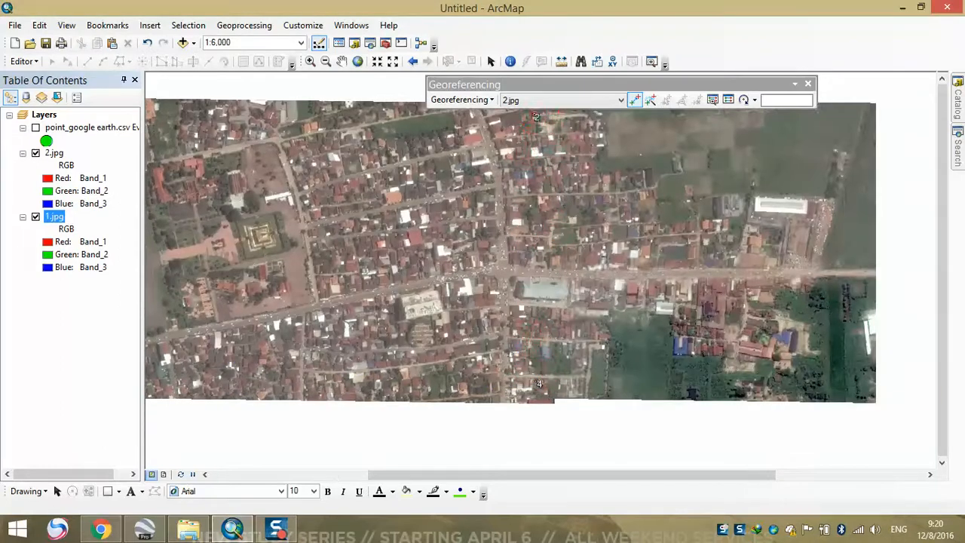
- Inspect the seam between the two images around shared points 2 and 4 at 1:3,000 to check their alignment
drag(617, 347, 616, 233)
scroll(558, 260, up, 2)
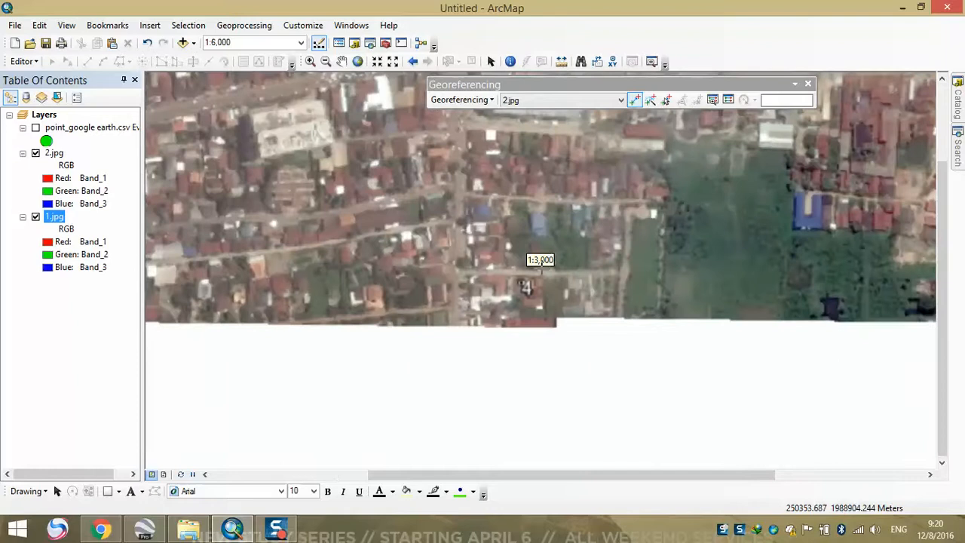
drag(493, 325, 492, 344)
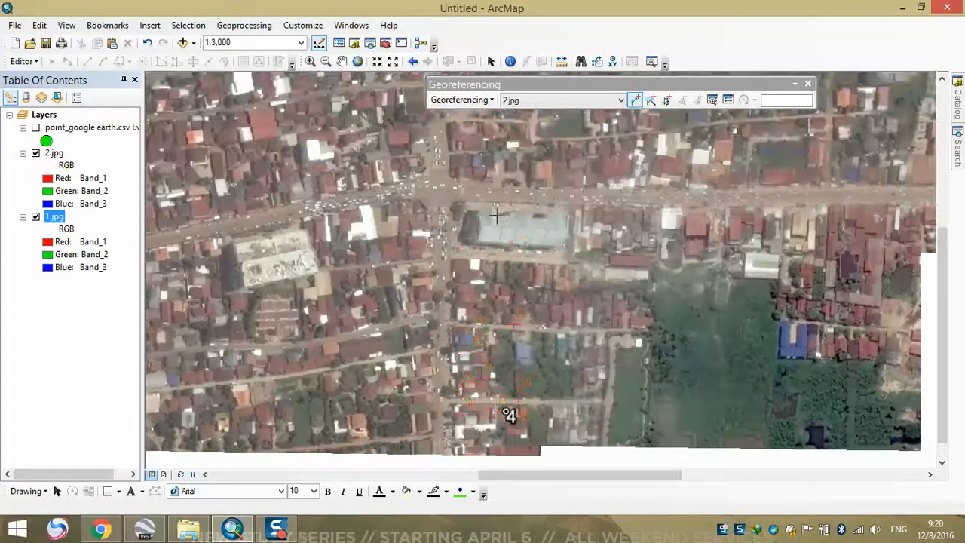
drag(494, 214, 477, 389)
drag(475, 185, 466, 327)
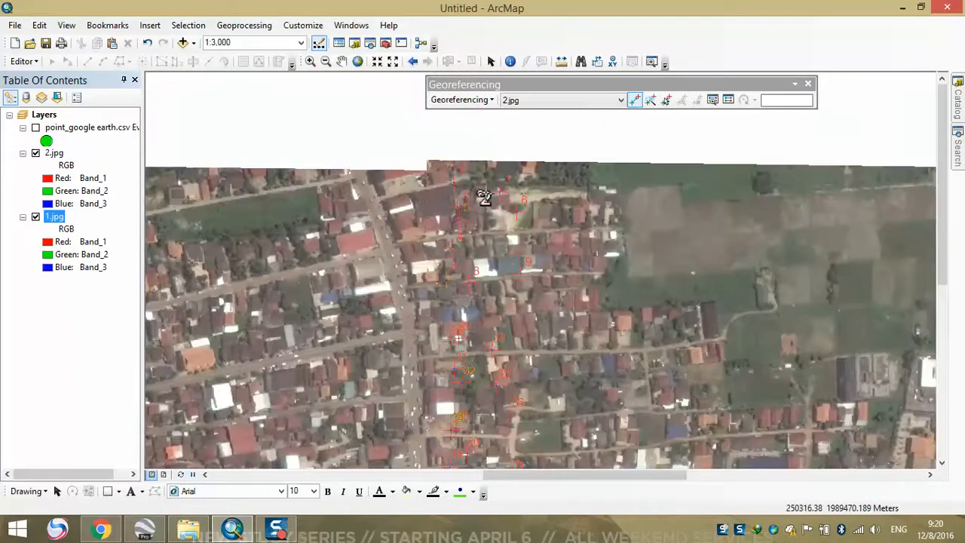
drag(484, 197, 454, 284)
drag(674, 368, 481, 315)
drag(419, 298, 695, 243)
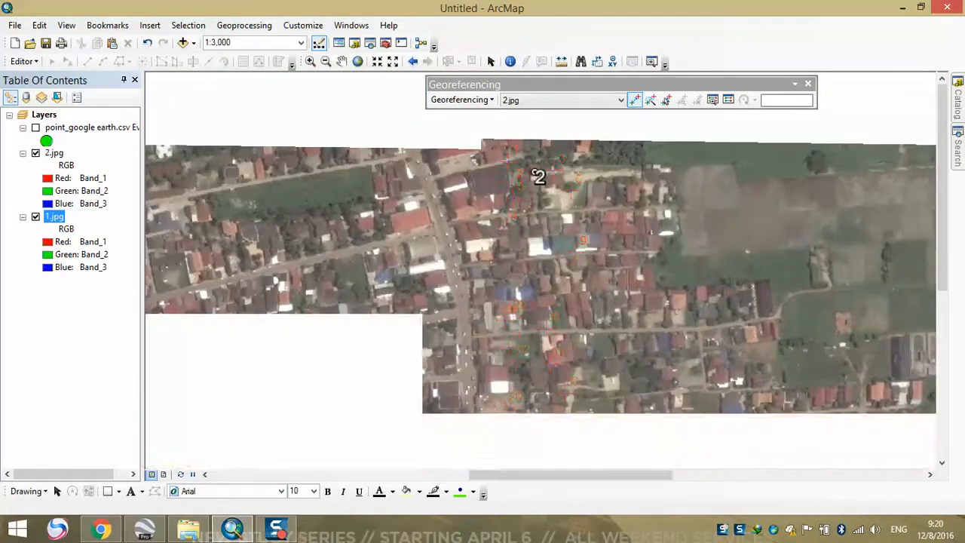
drag(579, 257, 609, 224)
drag(568, 144, 556, 47)
drag(556, 335, 490, 203)
drag(464, 426, 503, 313)
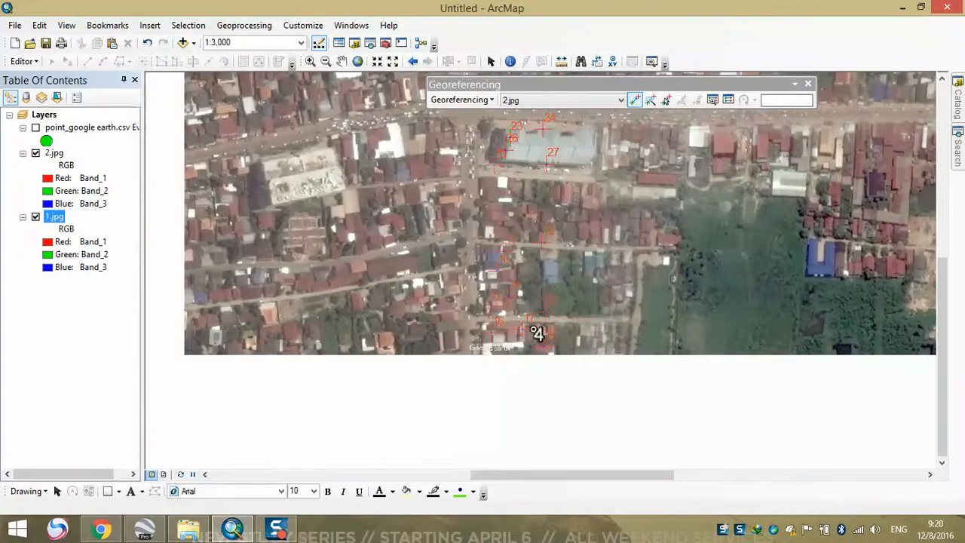
- Toggle the visibility of the 2.jpg and 1.jpg layers to compare how roads and buildings match in the overlap
click(35, 153)
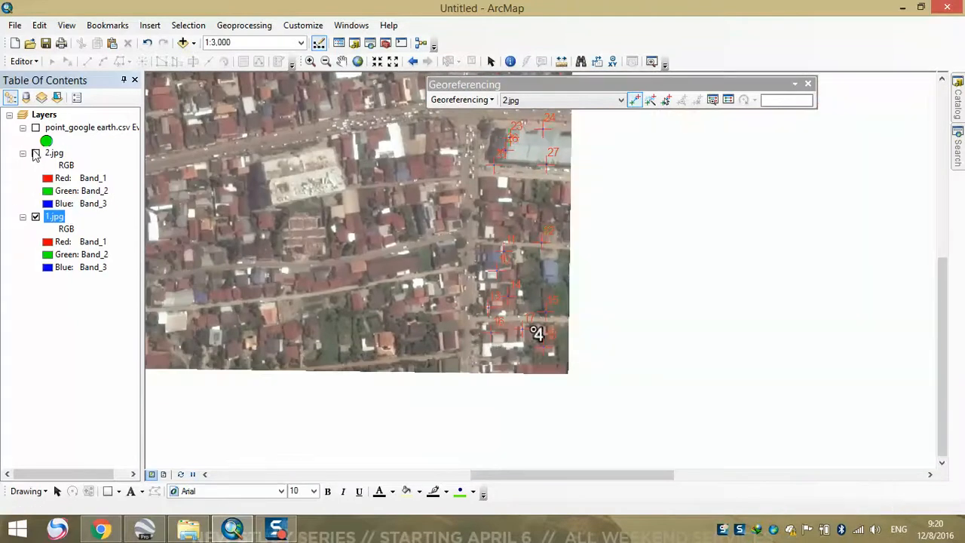
click(35, 154)
click(35, 153)
click(36, 154)
click(36, 154)
click(36, 217)
click(35, 154)
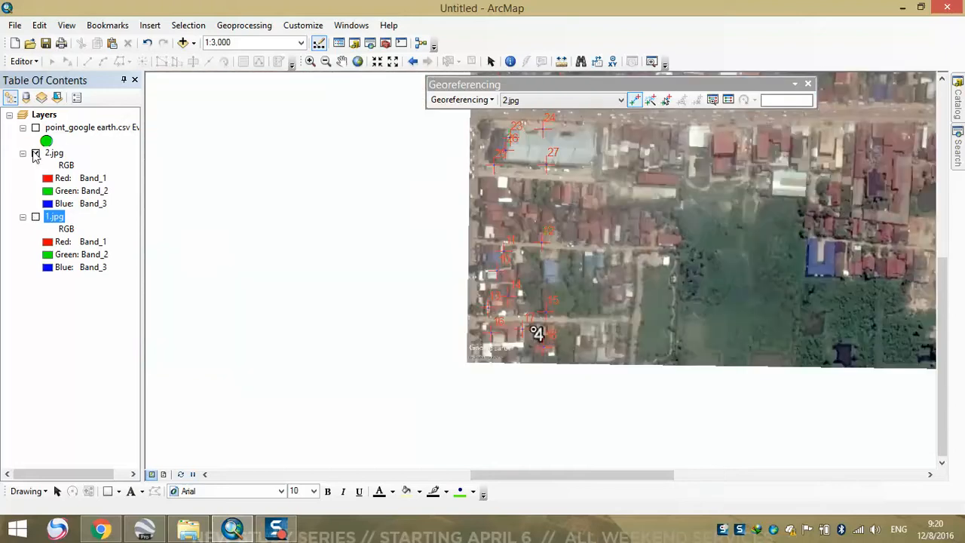
click(35, 154)
click(35, 216)
click(36, 154)
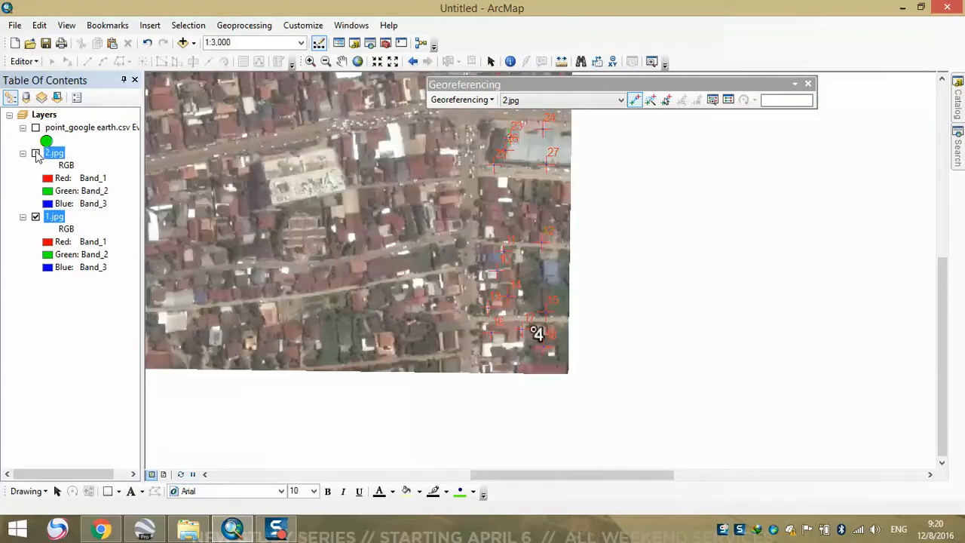
- Save the automatic registration of 2.jpg with Update Georeferencing, accept the warning, and review the joined images at 1:6,000
click(462, 99)
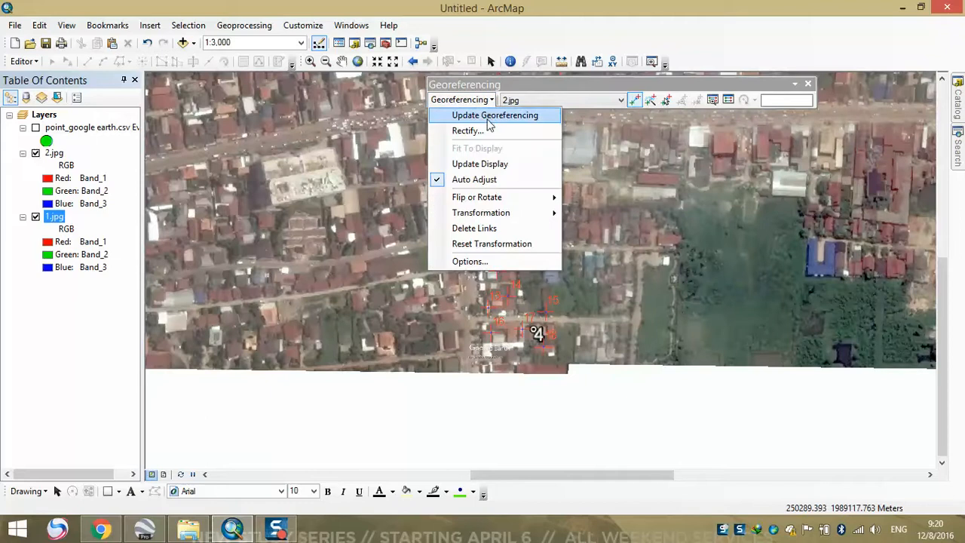
click(489, 115)
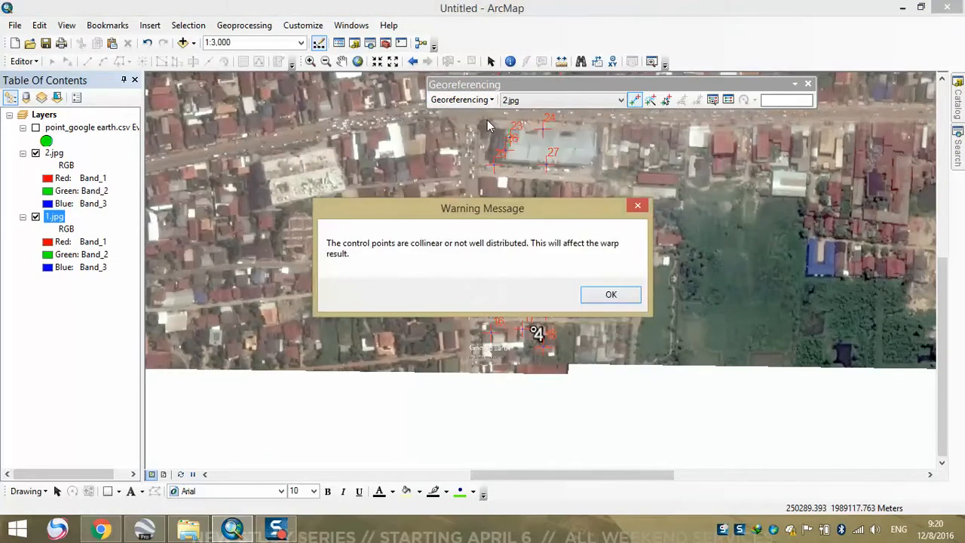
click(611, 296)
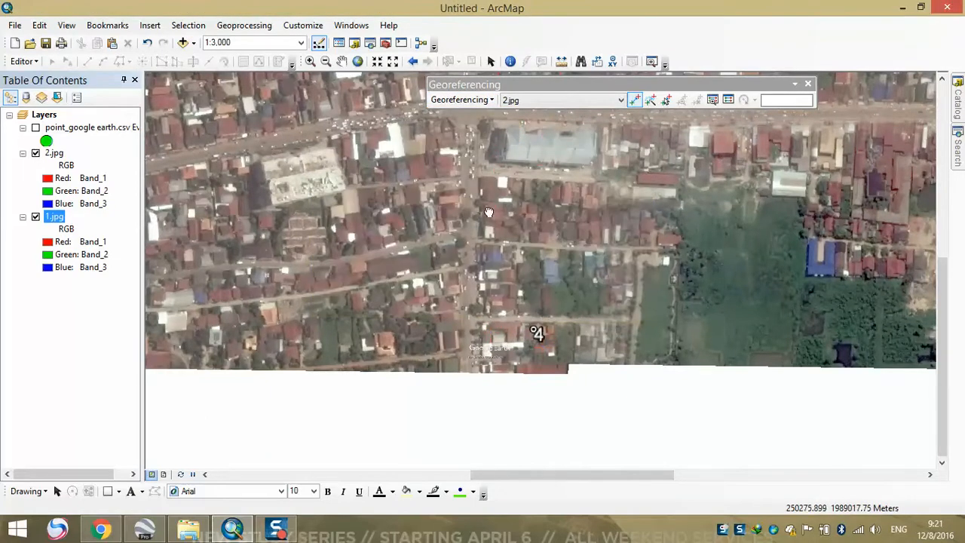
drag(601, 197, 502, 267)
scroll(502, 267, down, 3)
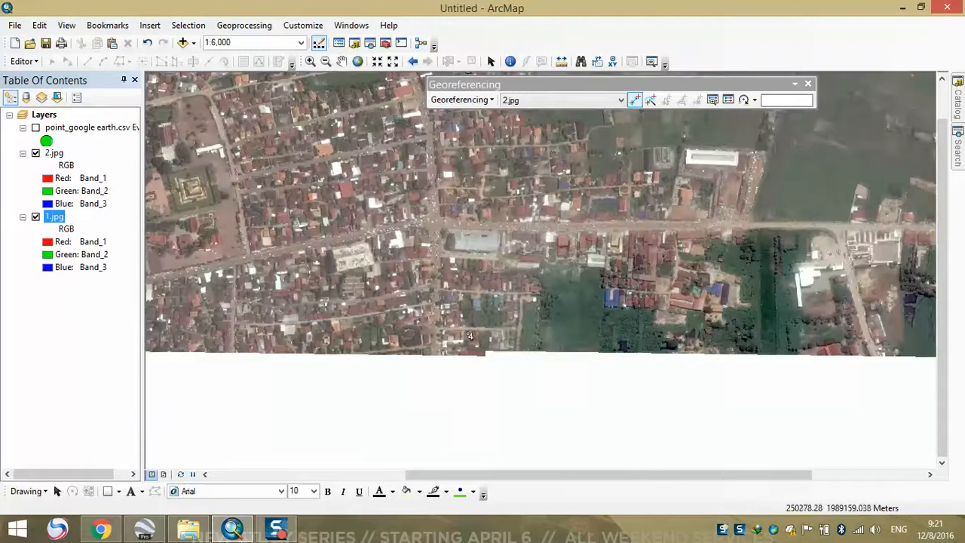
drag(448, 208, 447, 263)
click(469, 104)
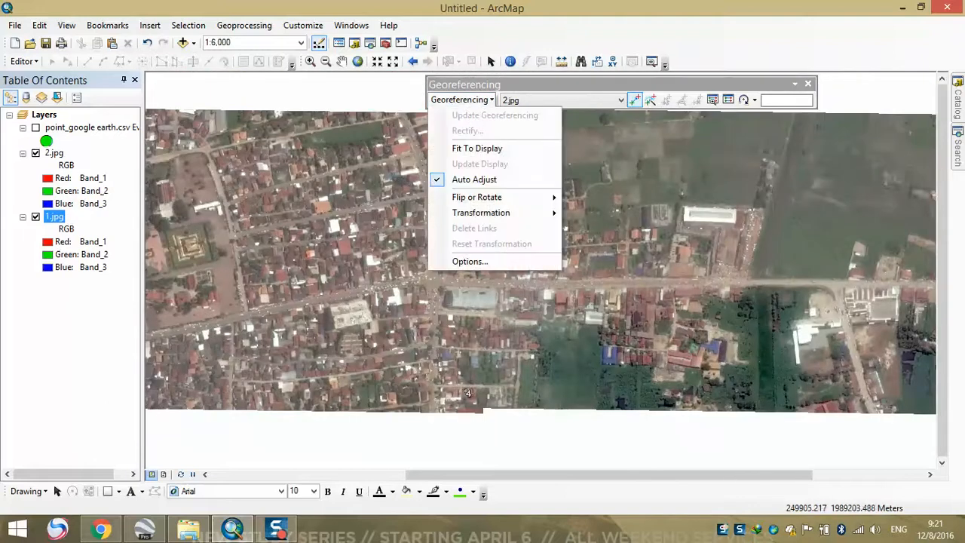
drag(328, 397, 307, 340)
- Switch to the TEST folder, check the 2.jgwx and 2.jpg.aux georeferencing files, and minimise the folder
click(188, 529)
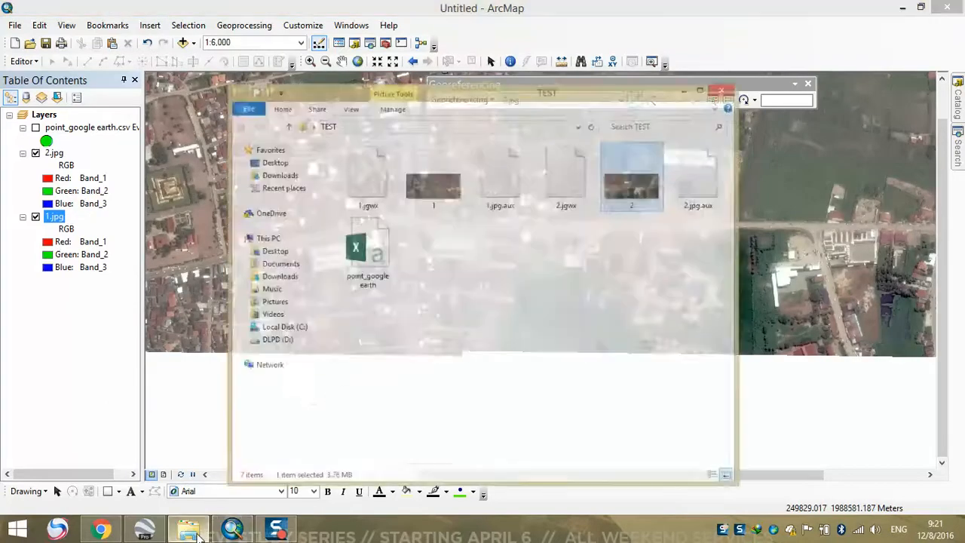
click(635, 125)
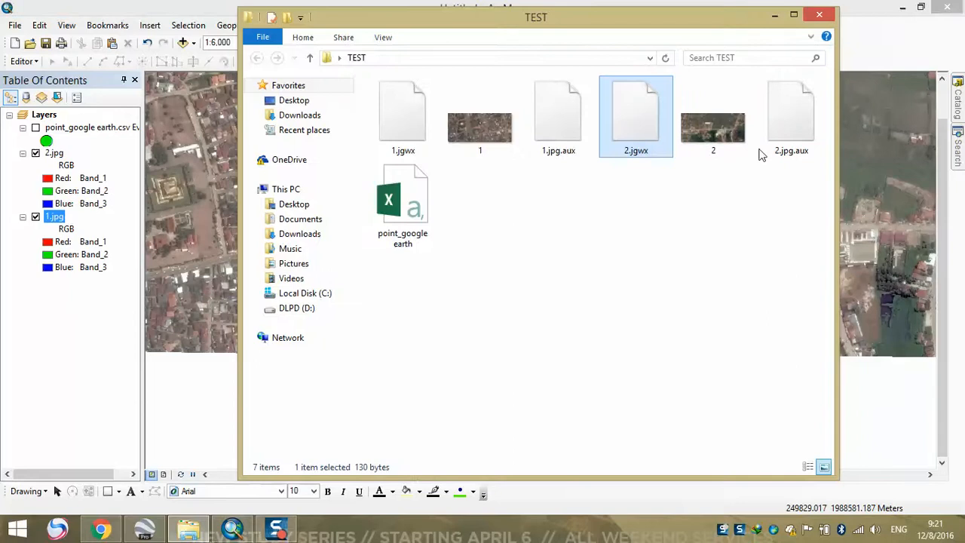
click(784, 128)
click(774, 15)
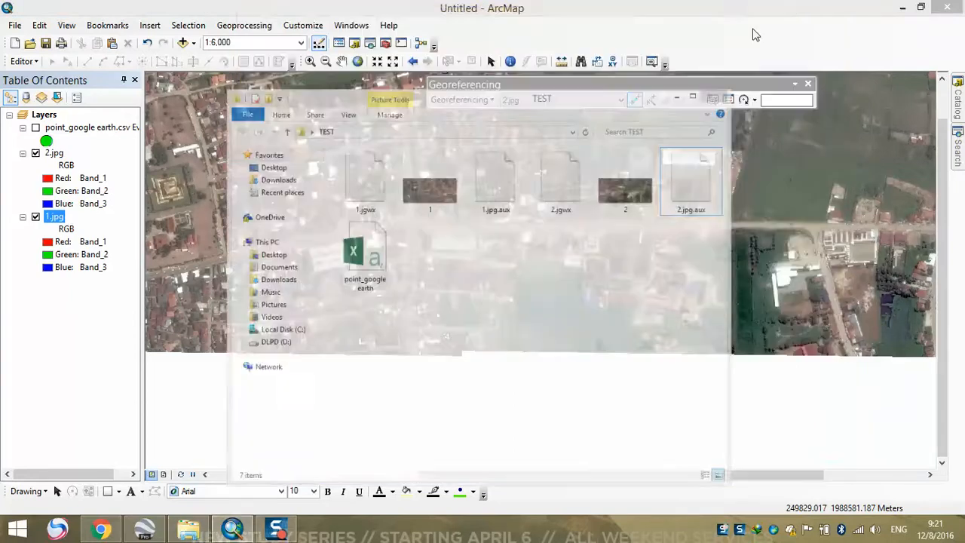
- Review the full extent of the joined 1.jpg and 2.jpg images at 1:10,000
drag(463, 239, 467, 325)
drag(458, 209, 565, 143)
drag(576, 247, 355, 199)
scroll(431, 282, up, 1)
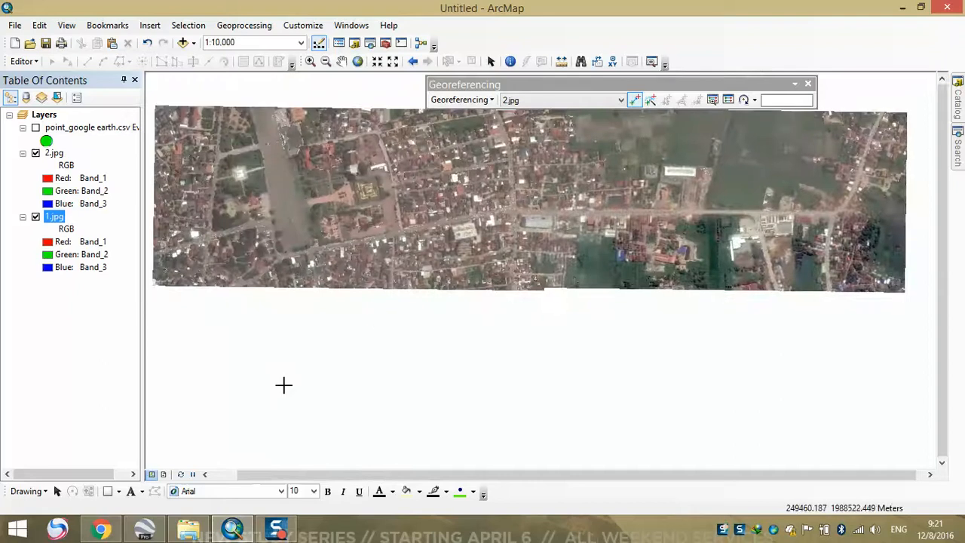
- Switch to Google Earth Pro, locate points 1 to 4 in the imagery, and leave the image-saving mode
click(233, 530)
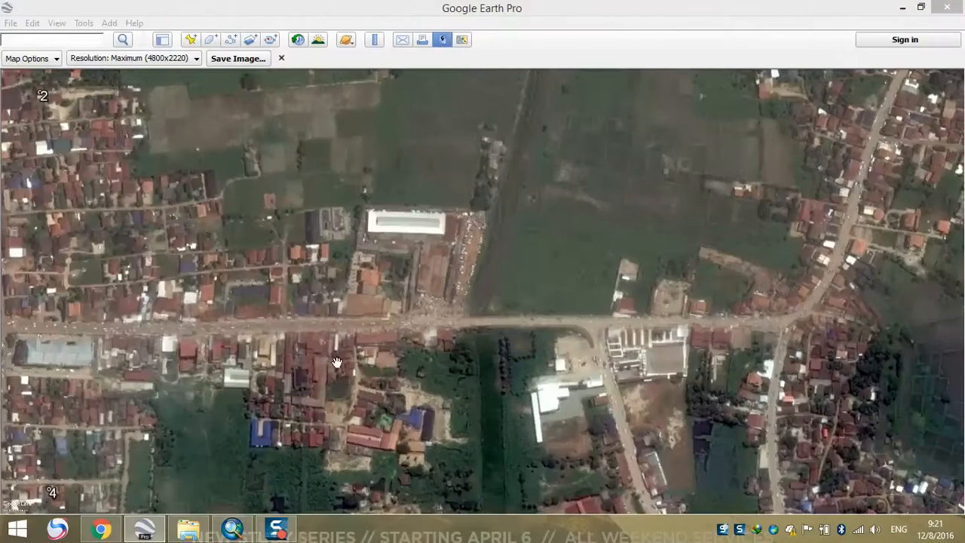
drag(336, 362, 485, 339)
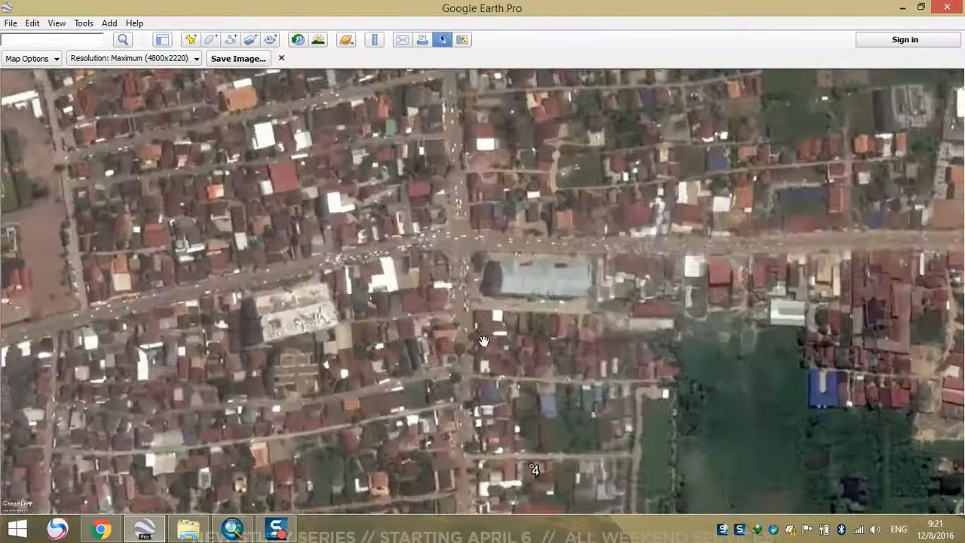
scroll(484, 341, down, 5)
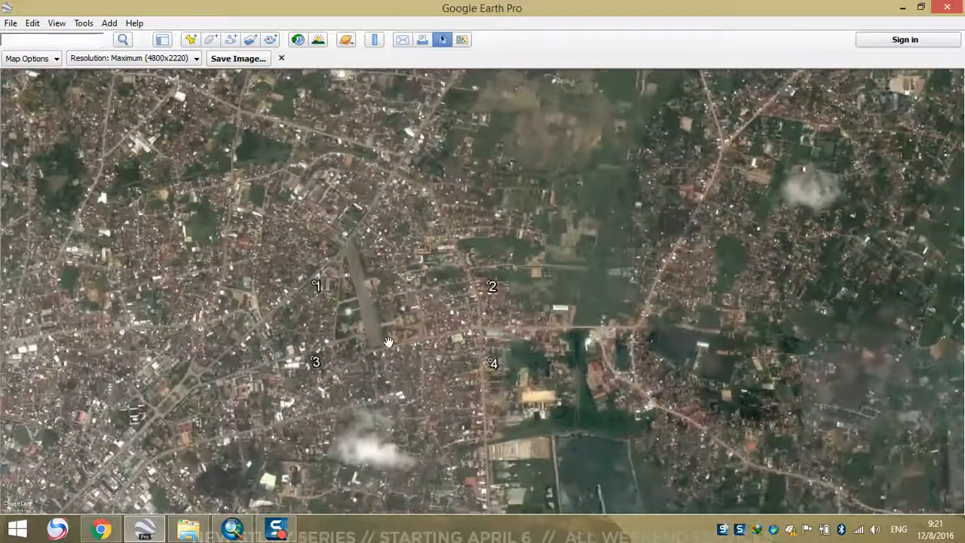
scroll(471, 350, up, 3)
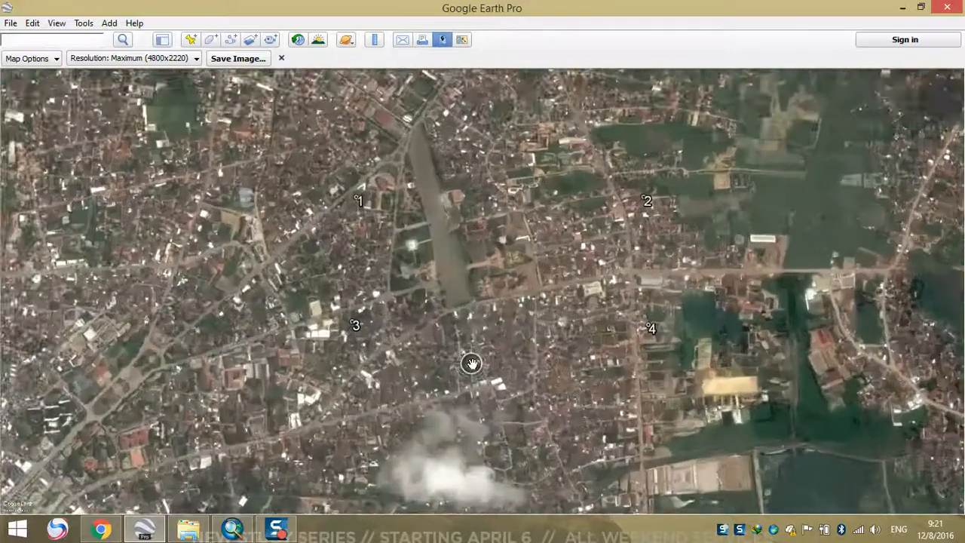
scroll(471, 350, up, 2)
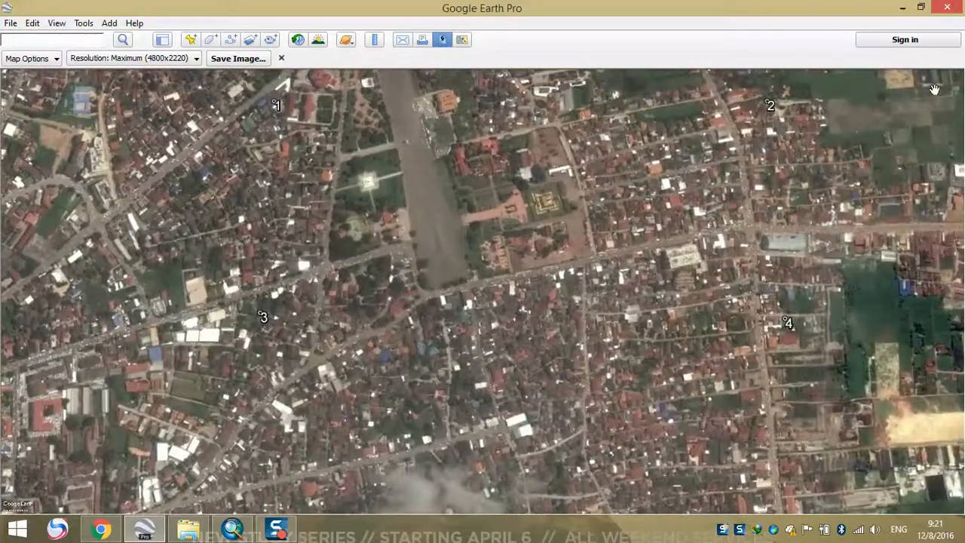
click(280, 59)
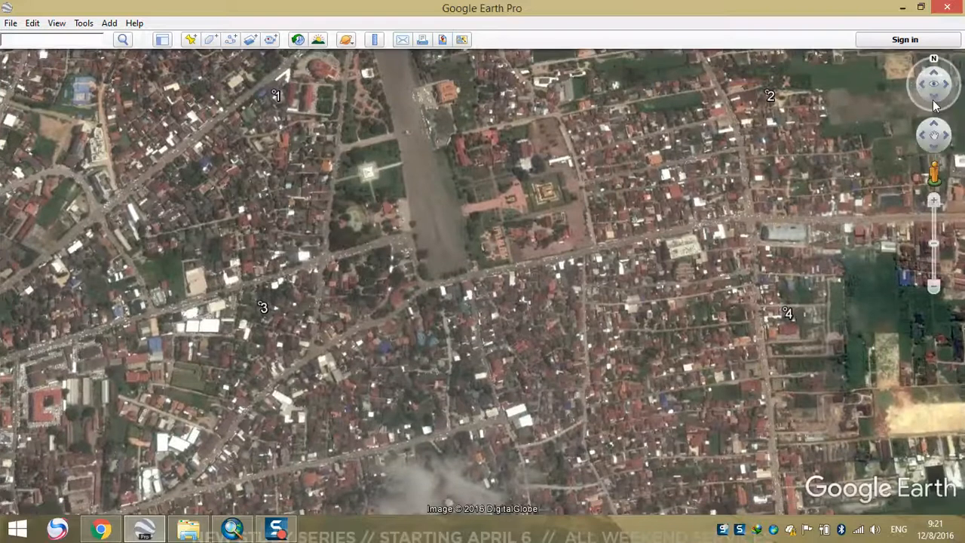
- Frame the area south of points 3 and 4 with north up, keeping both points in view
click(933, 132)
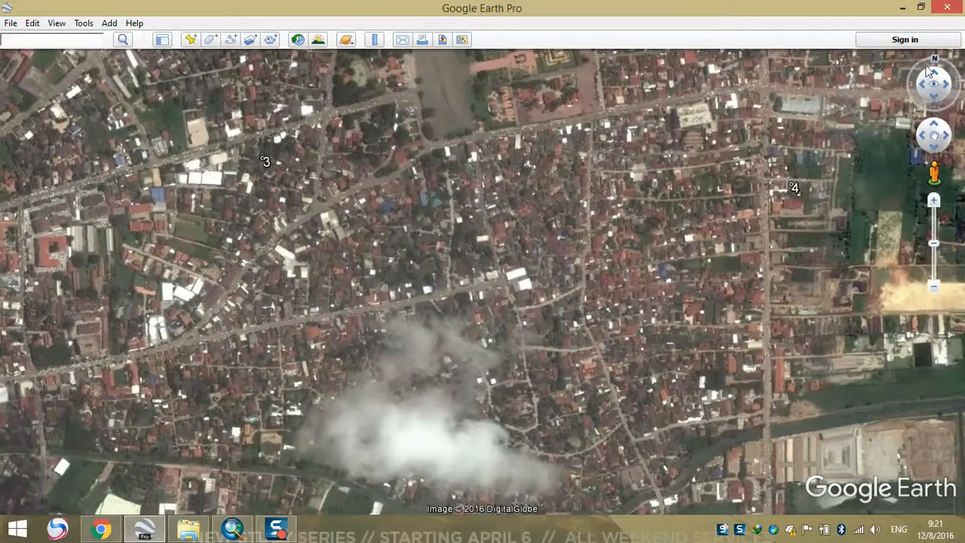
drag(536, 128, 464, 337)
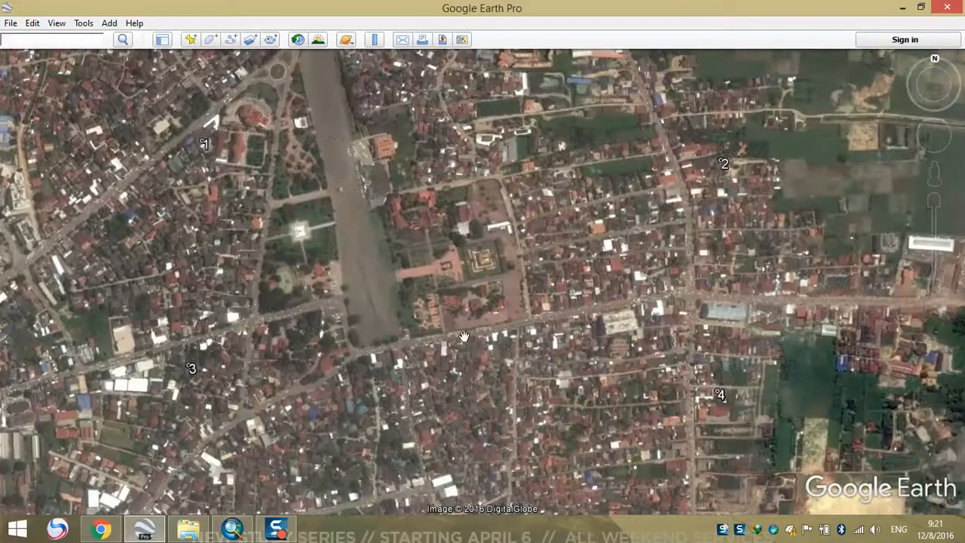
scroll(463, 336, up, 2)
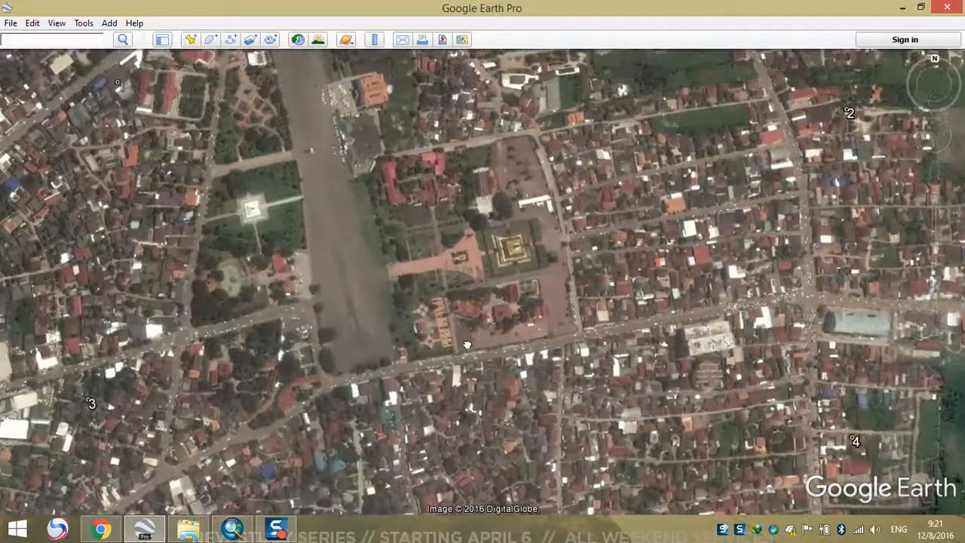
drag(490, 349, 466, 350)
drag(482, 388, 482, 301)
drag(494, 354, 485, 321)
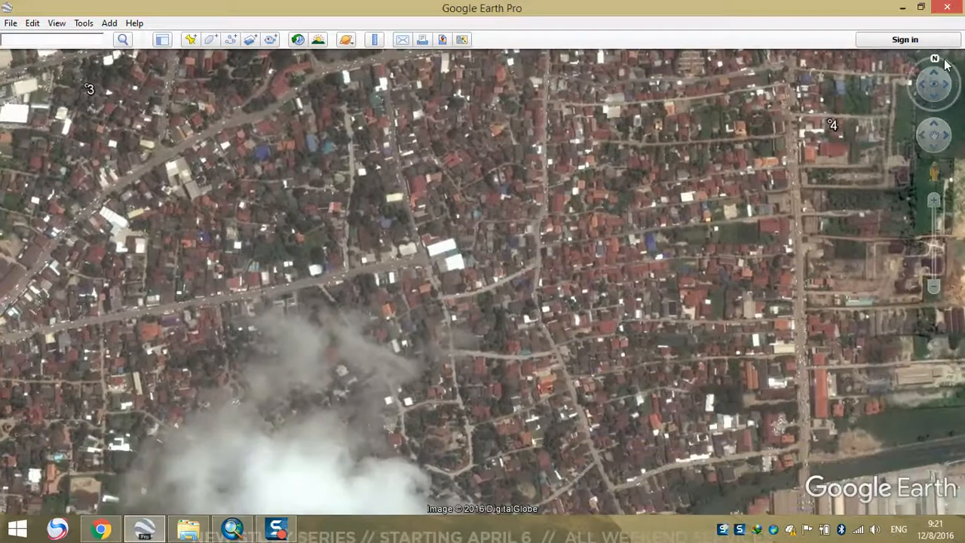
click(935, 58)
drag(443, 265, 456, 243)
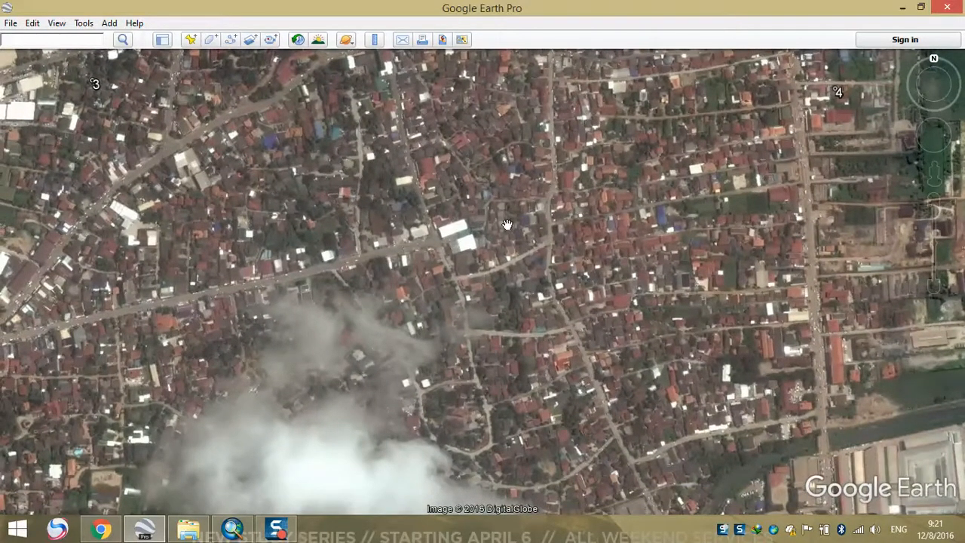
click(11, 23)
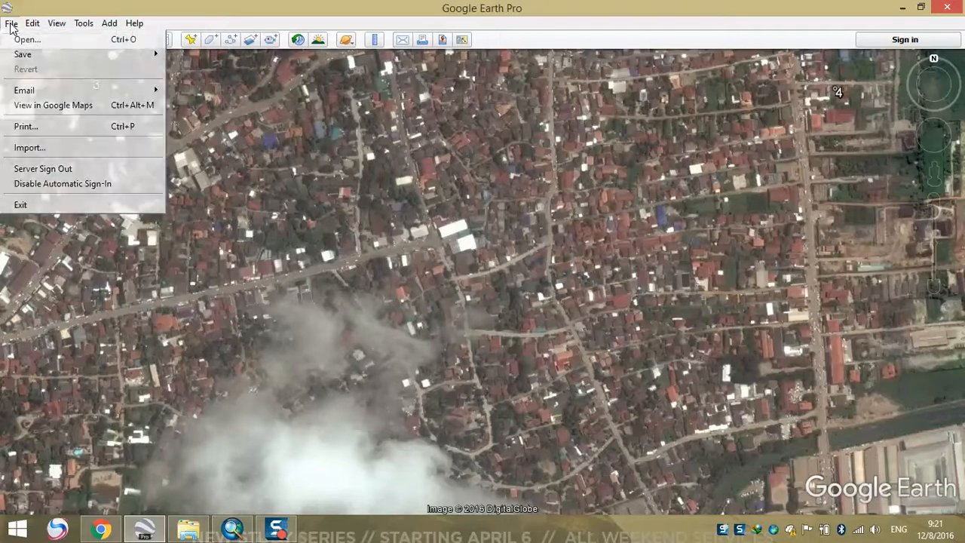
mouse_move(101, 54)
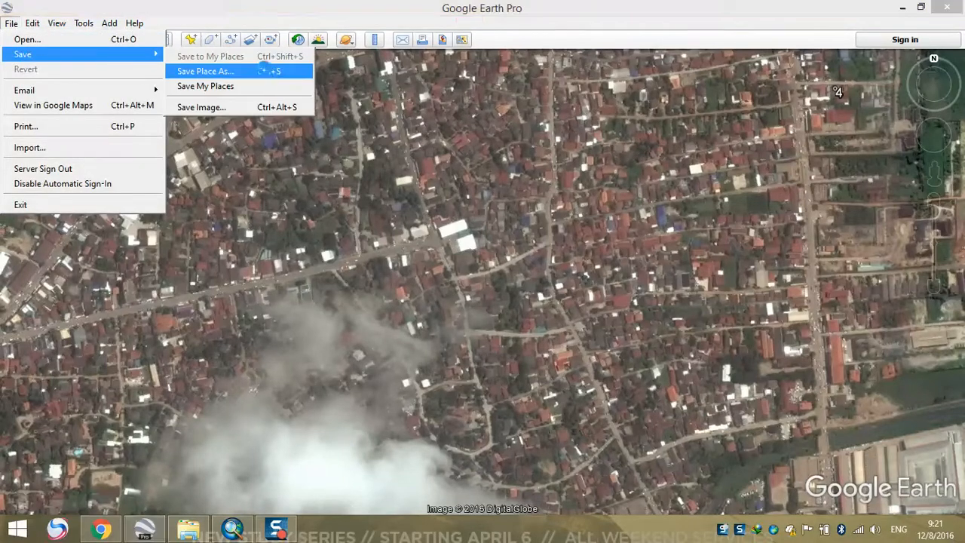
click(226, 71)
click(72, 121)
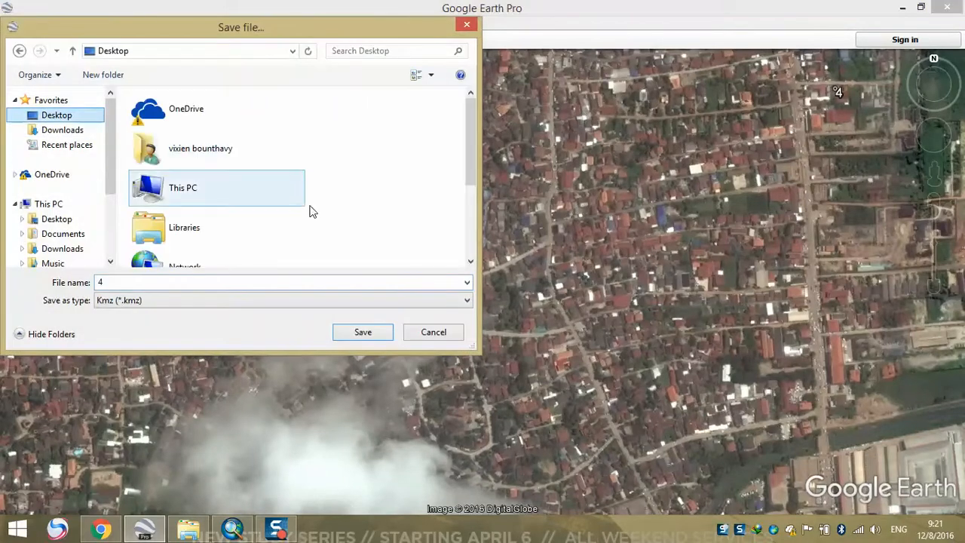
click(473, 260)
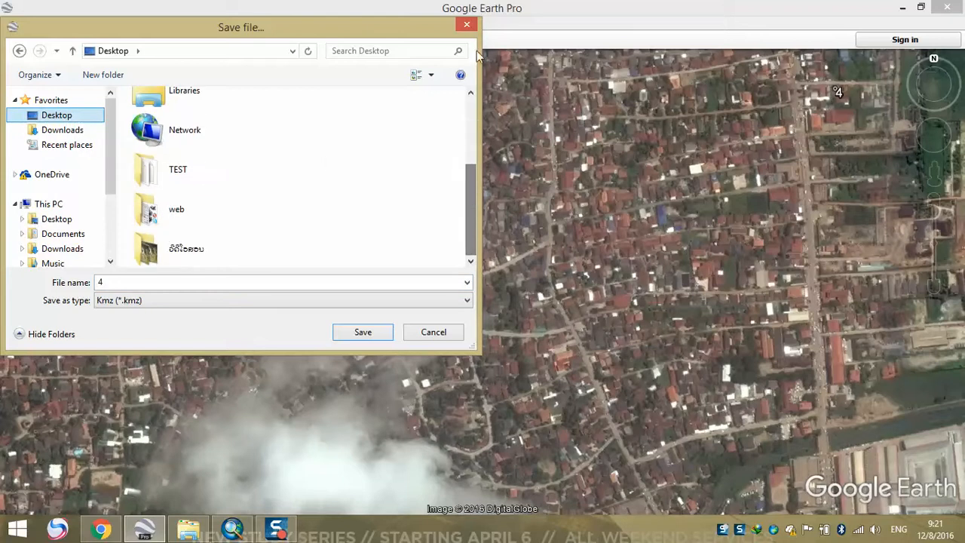
click(467, 25)
- Save the current Google Earth view as the JPEG image 3 in the TEST folder
click(11, 23)
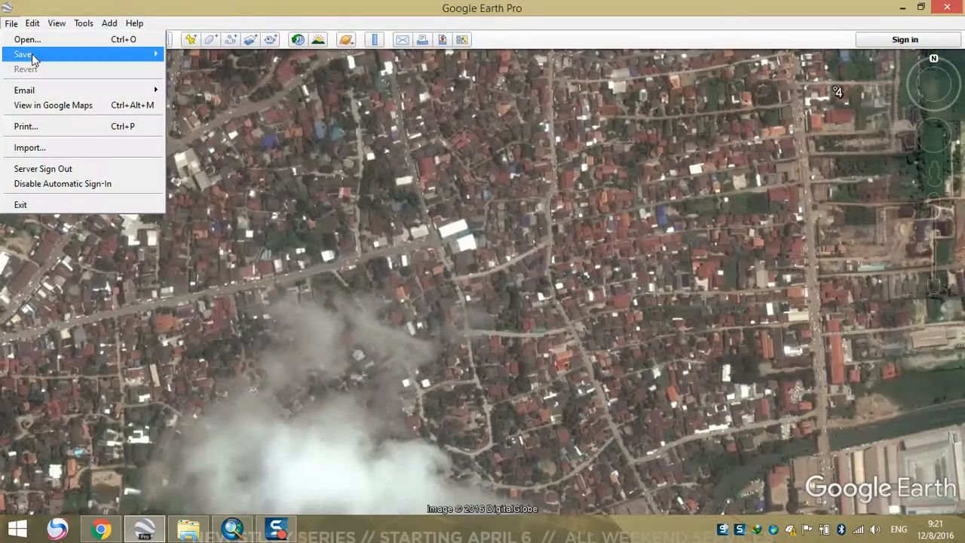
mouse_move(30, 56)
click(226, 106)
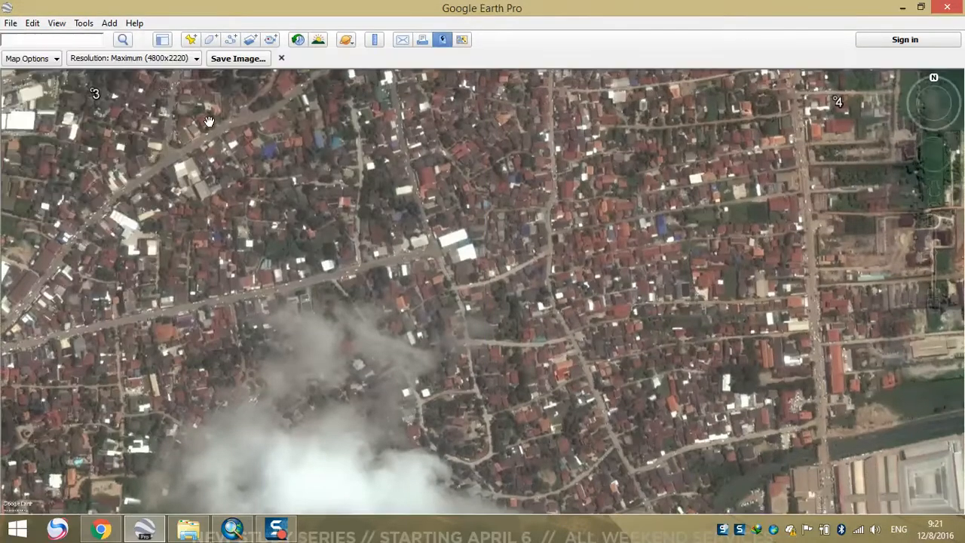
click(227, 60)
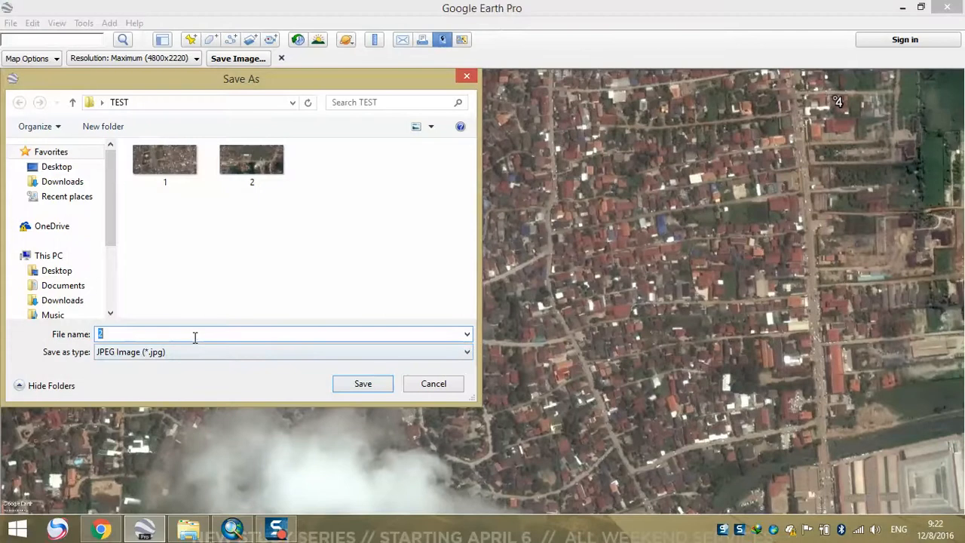
click(362, 385)
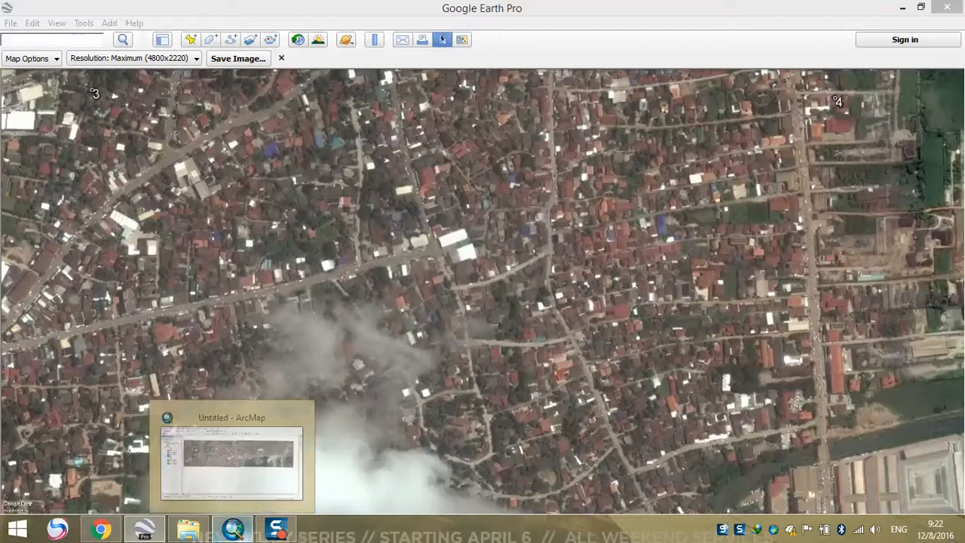
- Switch to ArcMap, add 3.jpg from the TEST folder, and accept the unknown spatial reference warning
click(232, 527)
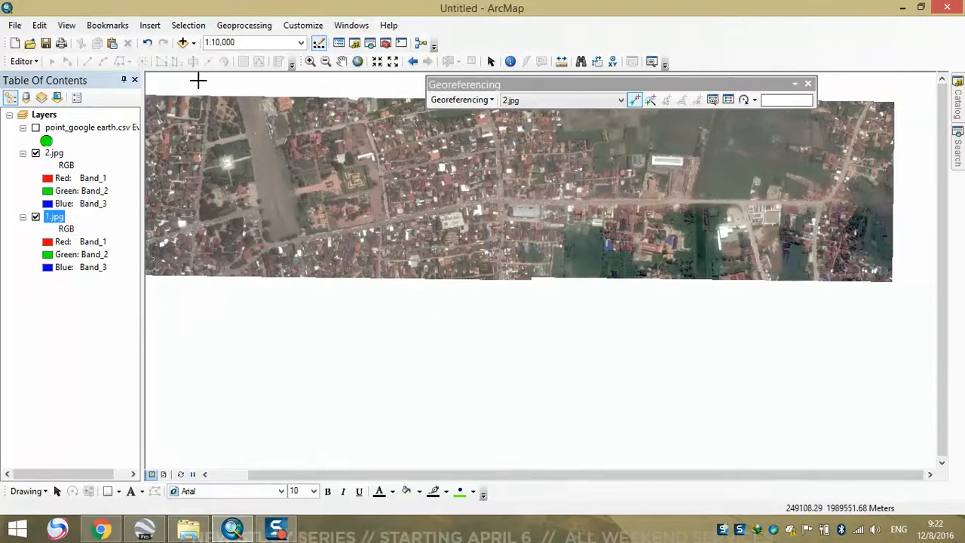
click(183, 43)
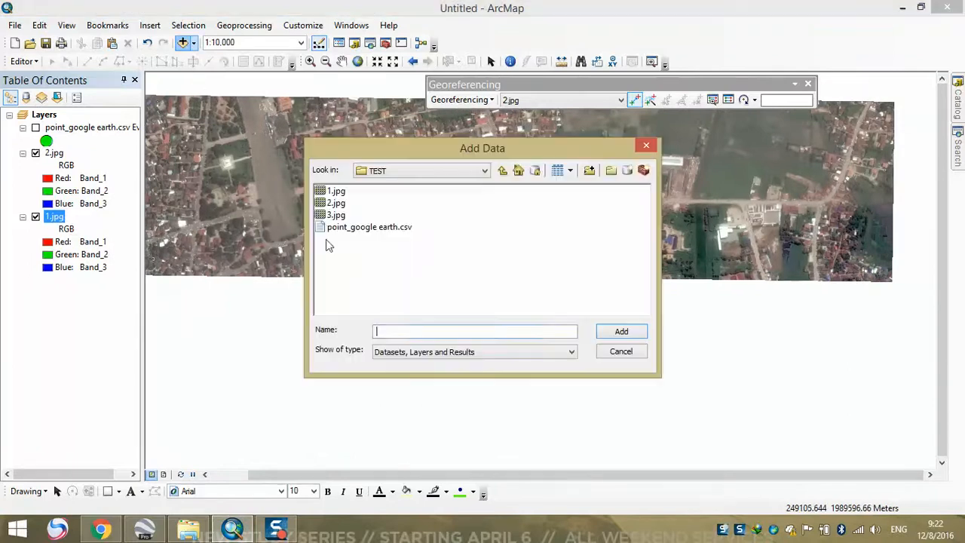
click(602, 337)
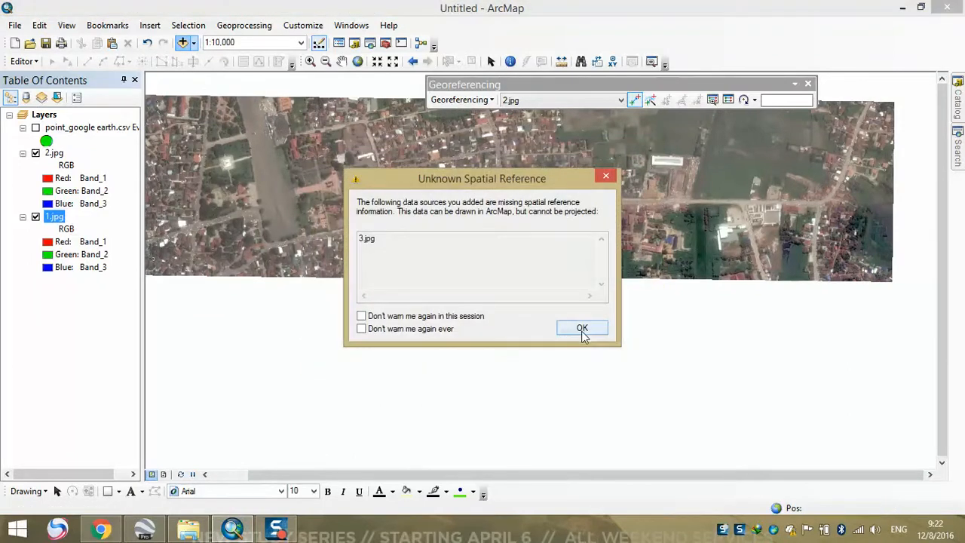
click(582, 329)
- Zoom to the 2.jpg layer and frame the southern edge of the joined images near point 4 at 1:5,000
right_click(60, 220)
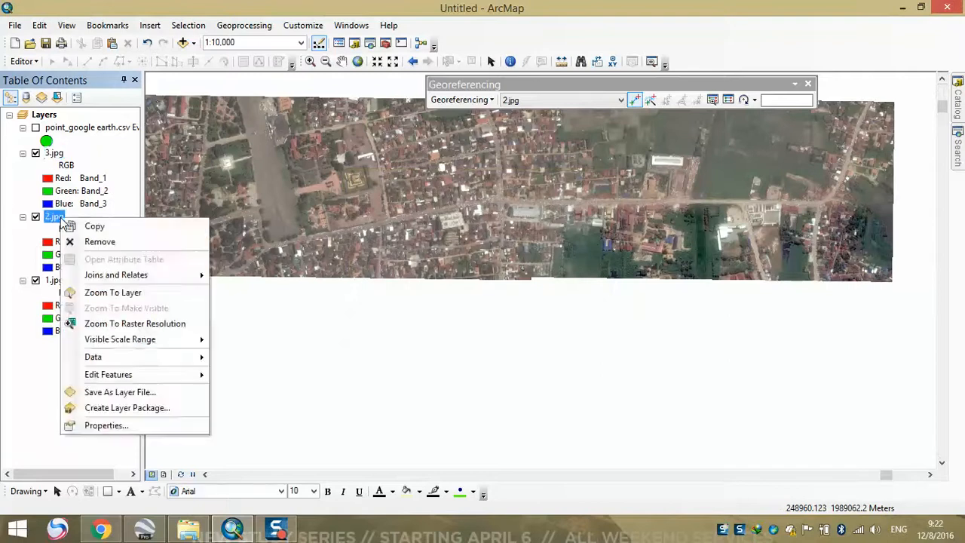
click(87, 289)
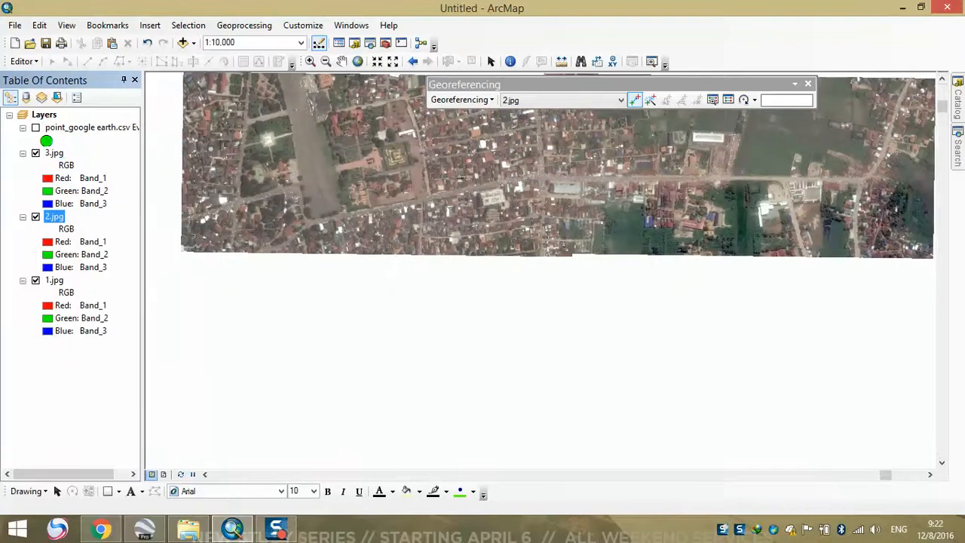
click(392, 63)
click(392, 63)
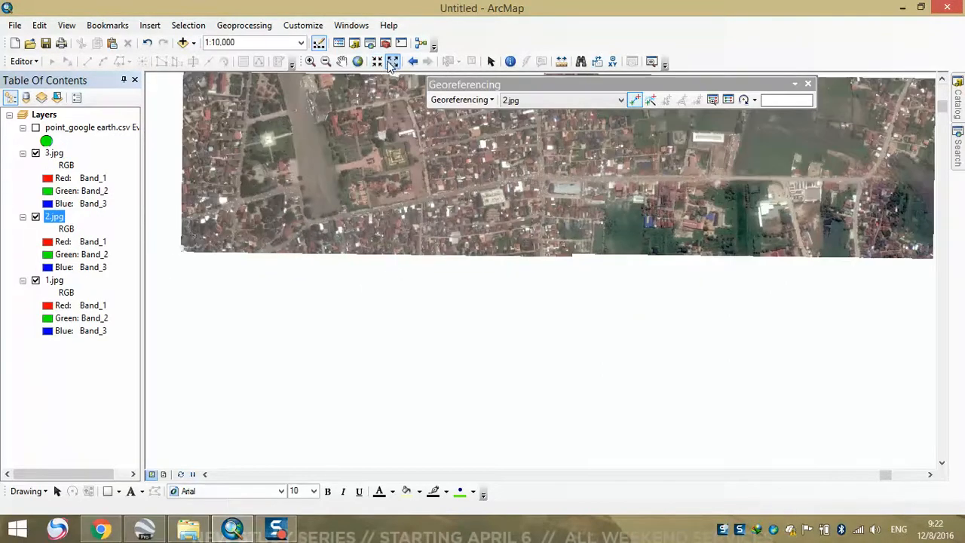
scroll(401, 229, up, 3)
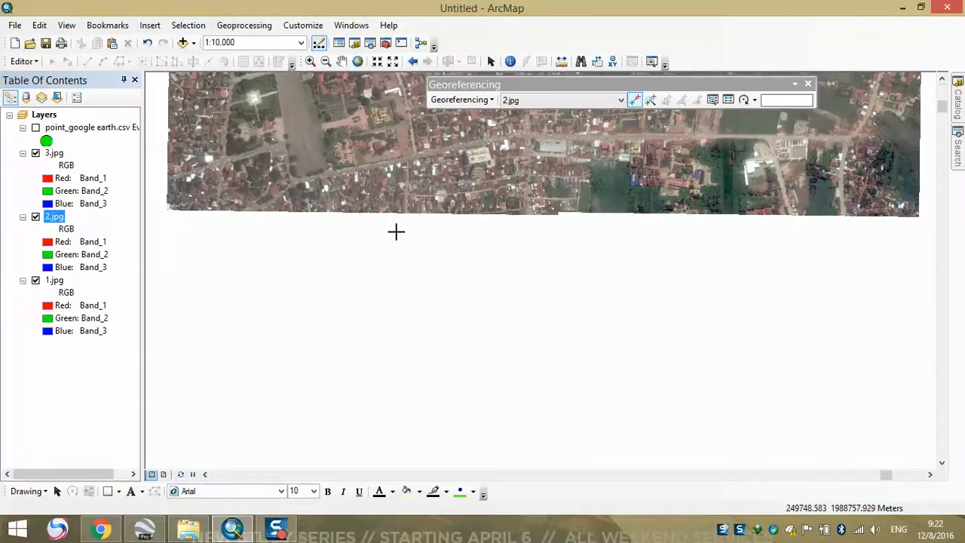
drag(353, 211, 490, 273)
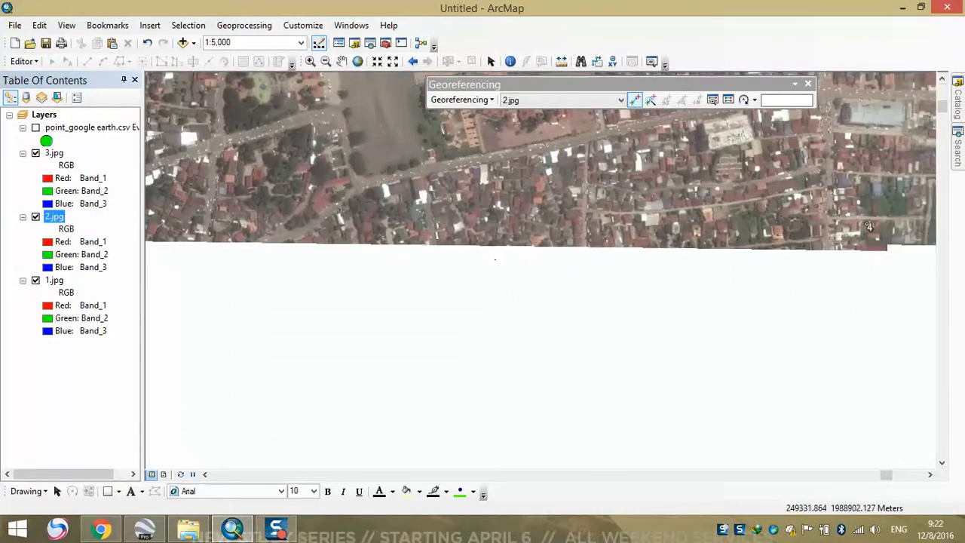
- Set 3.jpg as the georeferencing layer and fit it to the current display
click(594, 101)
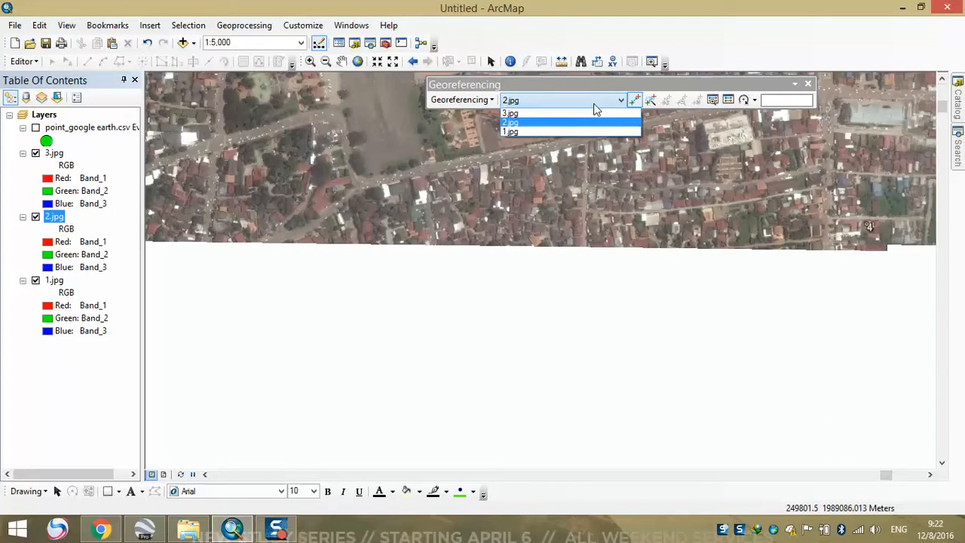
click(584, 114)
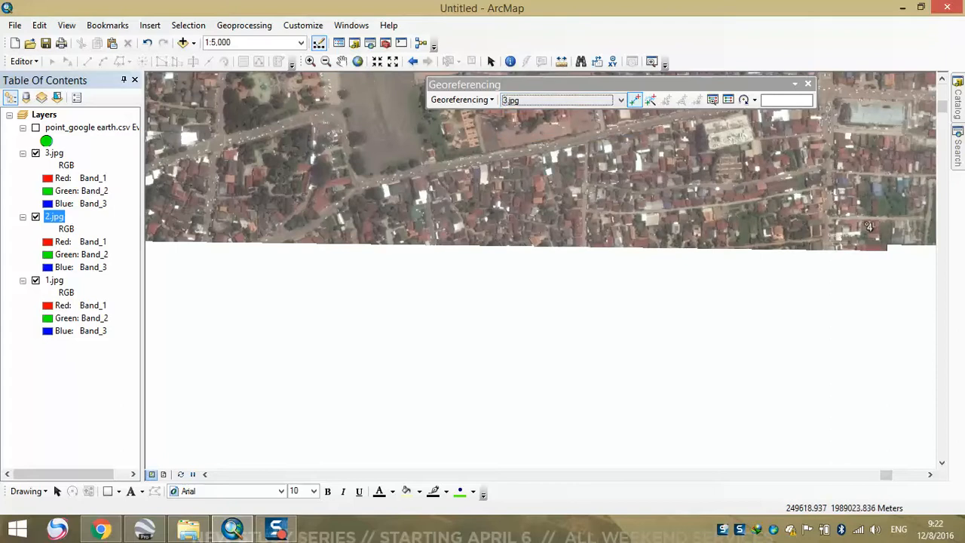
click(462, 100)
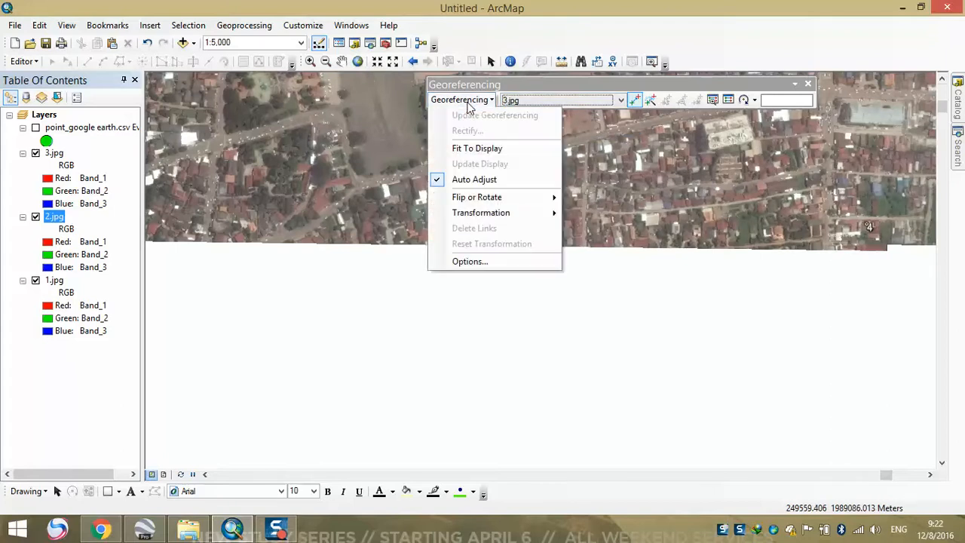
click(483, 151)
scroll(539, 272, down, 2)
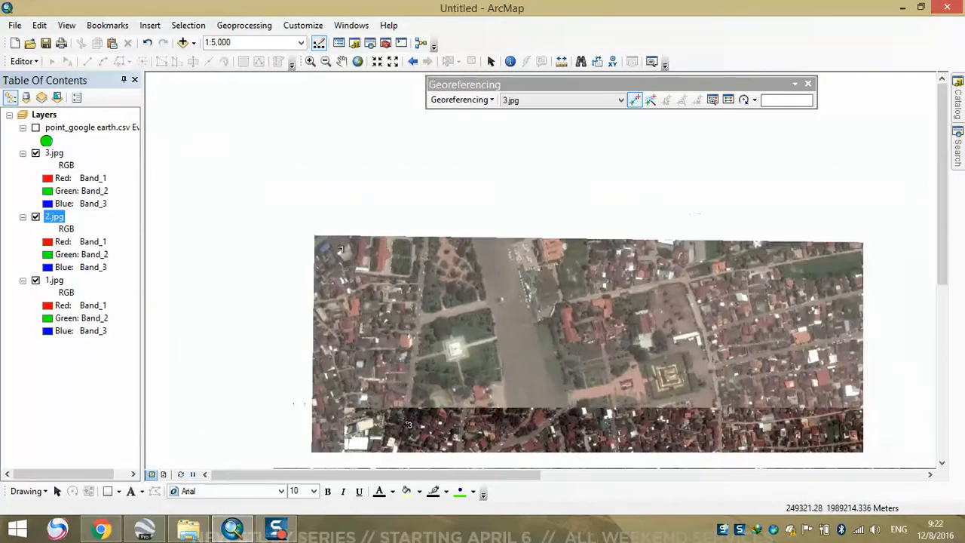
scroll(457, 259, up, 2)
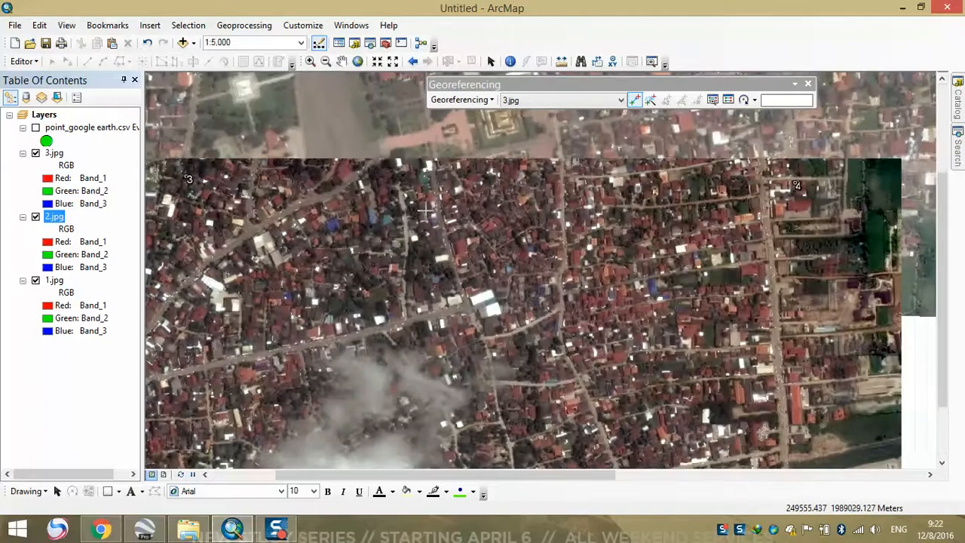
drag(414, 203, 523, 205)
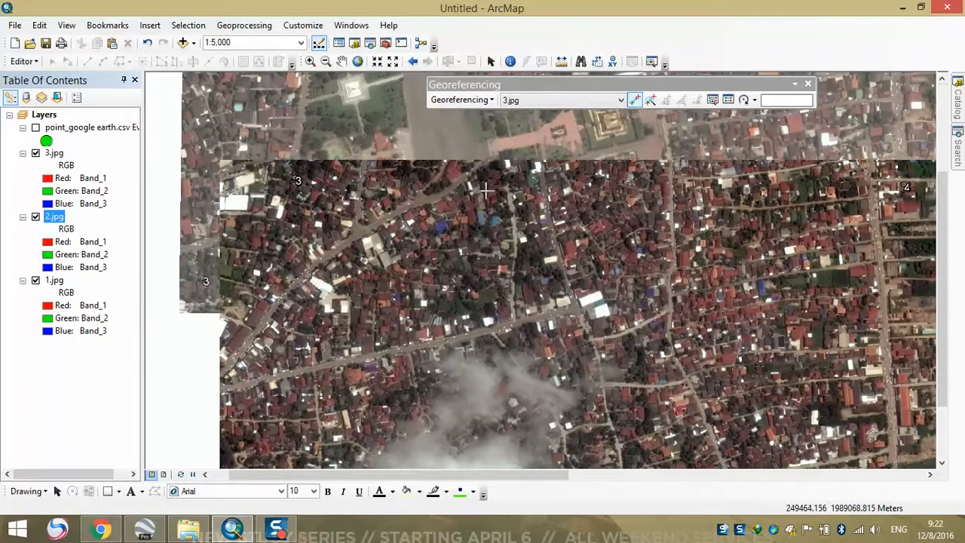
- Update the georeferencing of 3.jpg at its fitted position and check its overlap around points 3 and 4
click(465, 104)
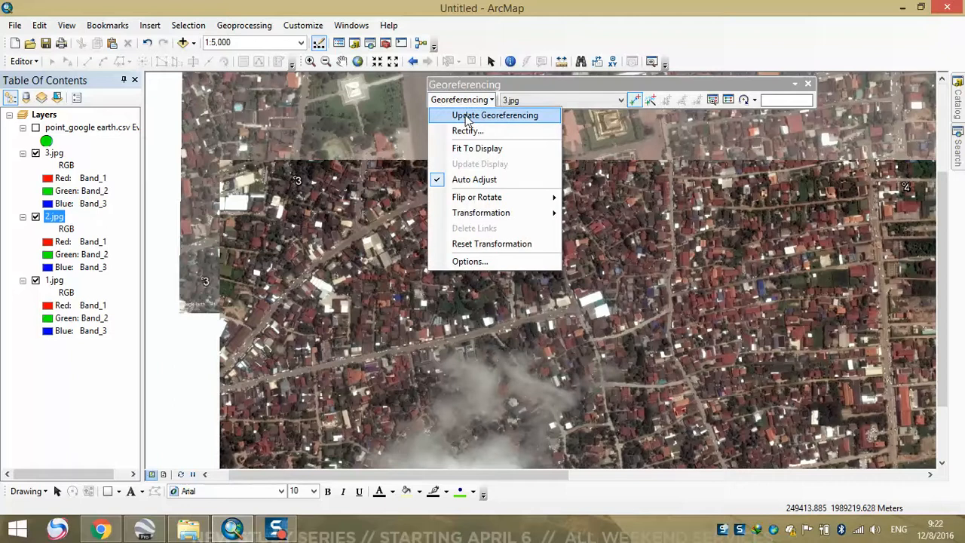
click(466, 117)
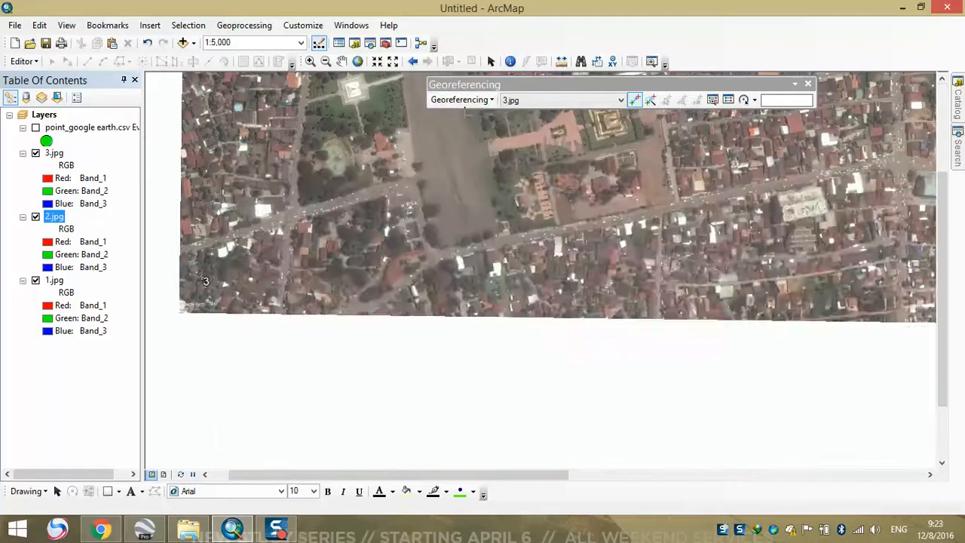
drag(525, 203, 496, 260)
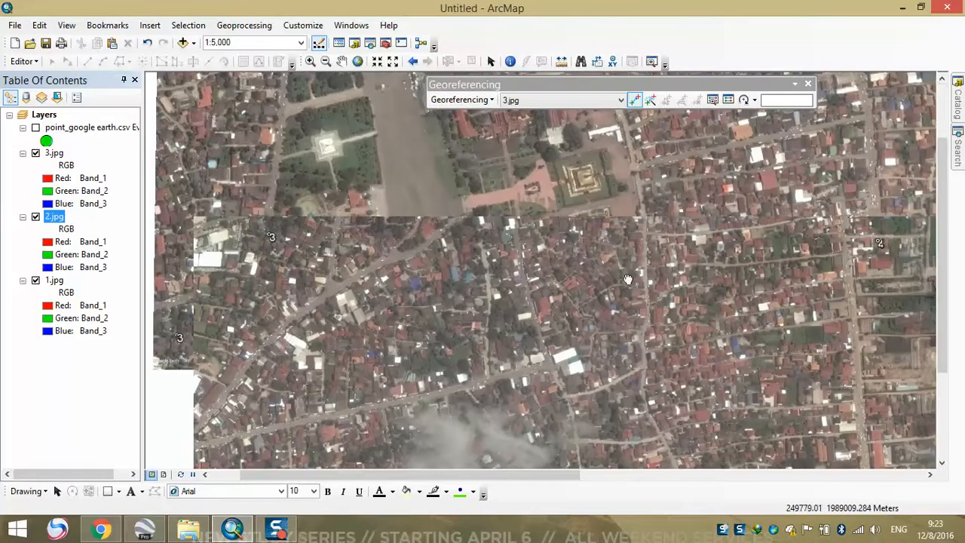
drag(626, 277, 596, 268)
drag(518, 268, 600, 257)
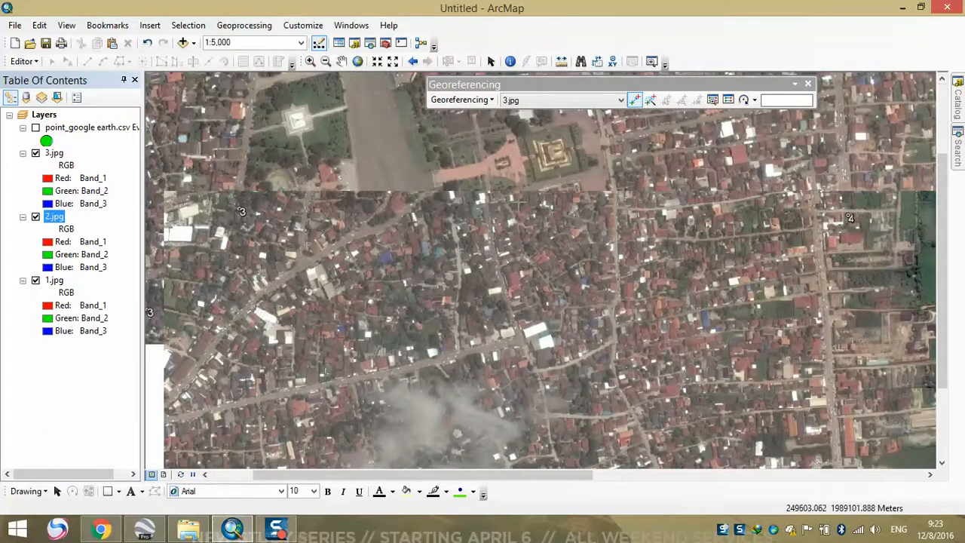
- Run Auto Registration on 3.jpg against the existing images and inspect the generated links around point 3
click(653, 101)
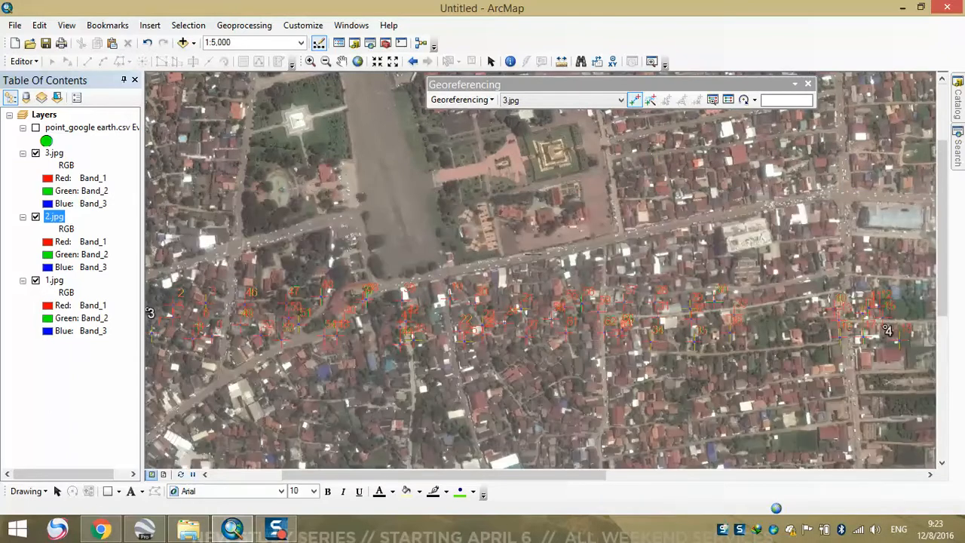
drag(568, 295, 246, 179)
drag(505, 233, 703, 285)
drag(536, 206, 804, 208)
scroll(495, 215, up, 4)
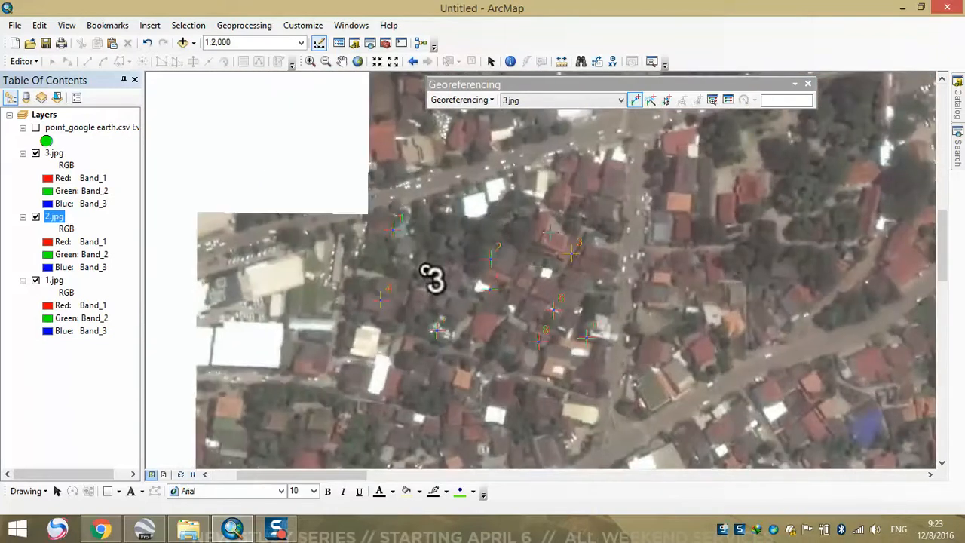
scroll(645, 226, up, 2)
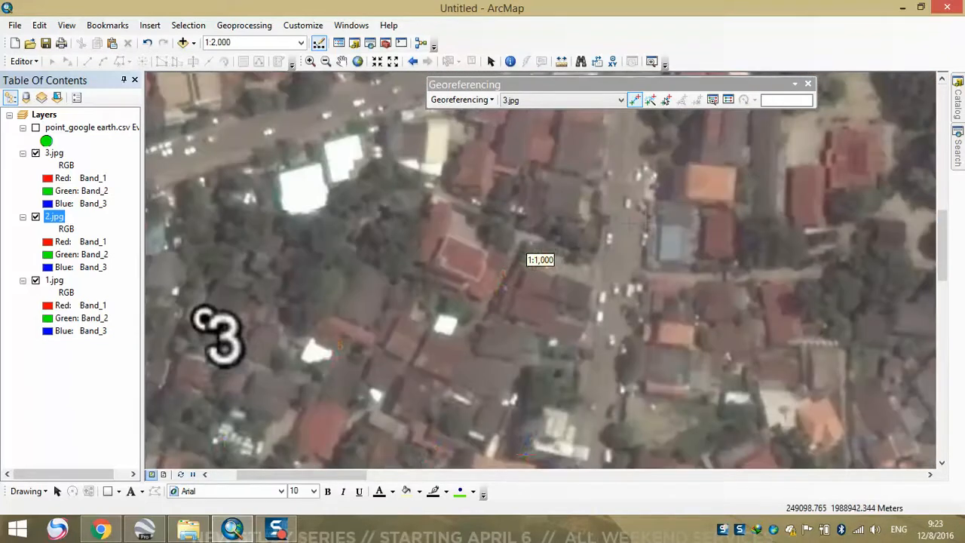
scroll(510, 254, down, 3)
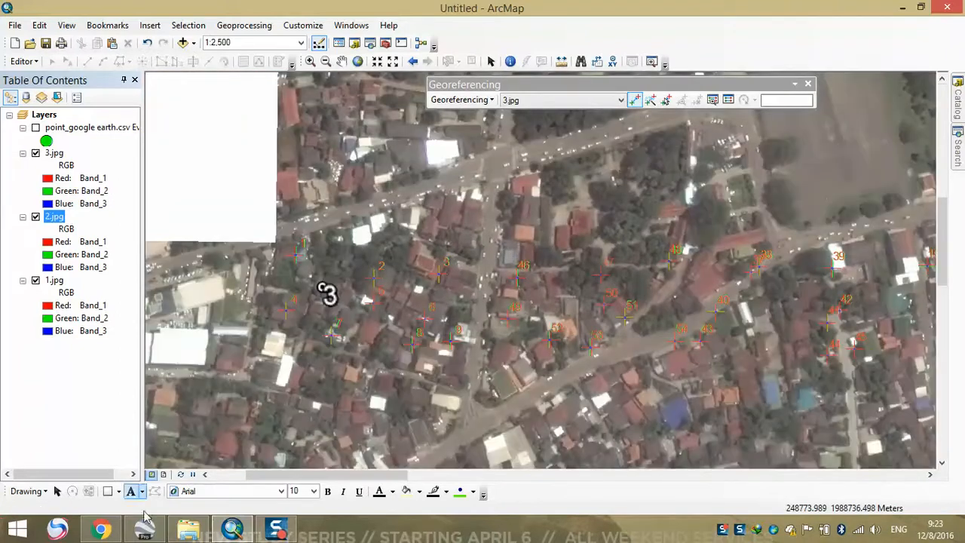
- Check the remaining registration links eastward to point 4, and update the georeferencing of 3.jpg
click(145, 528)
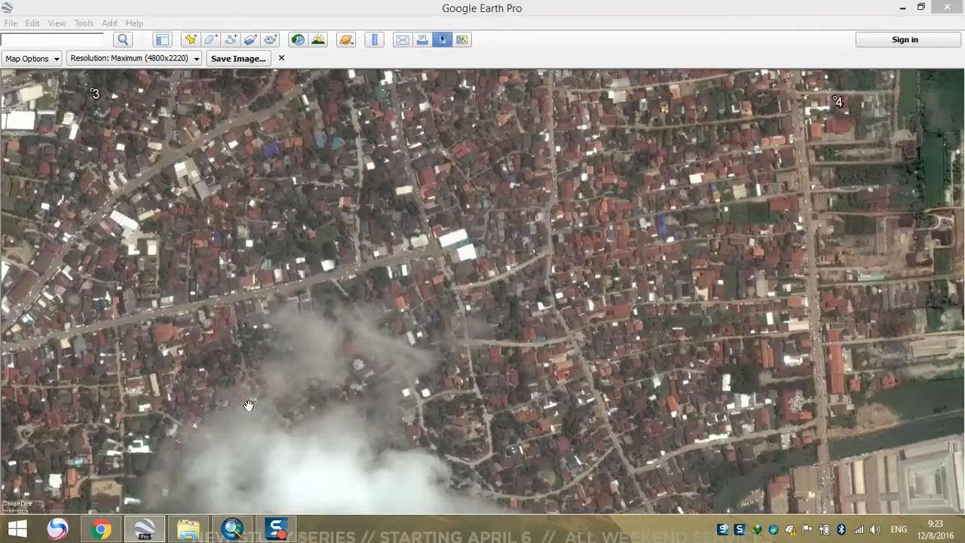
click(240, 532)
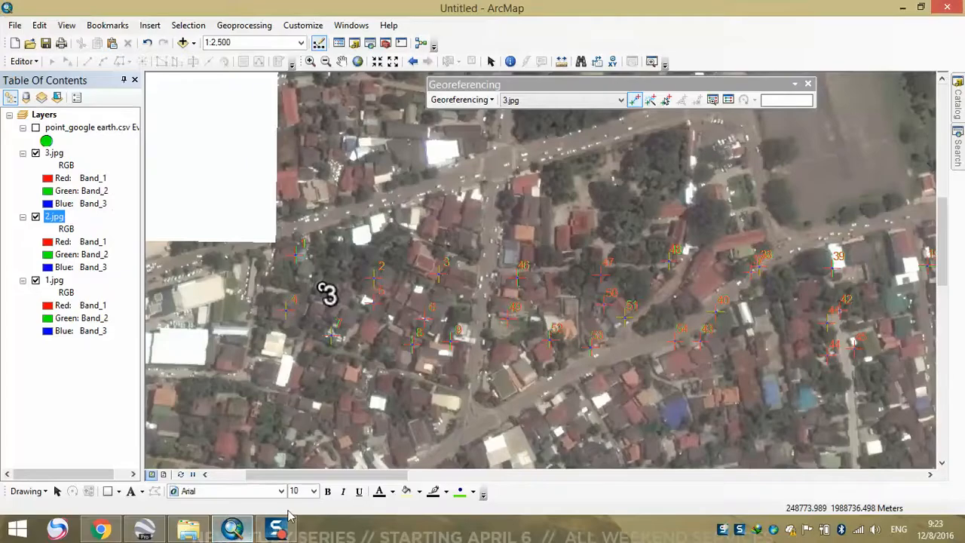
drag(694, 345, 333, 336)
drag(705, 336, 337, 334)
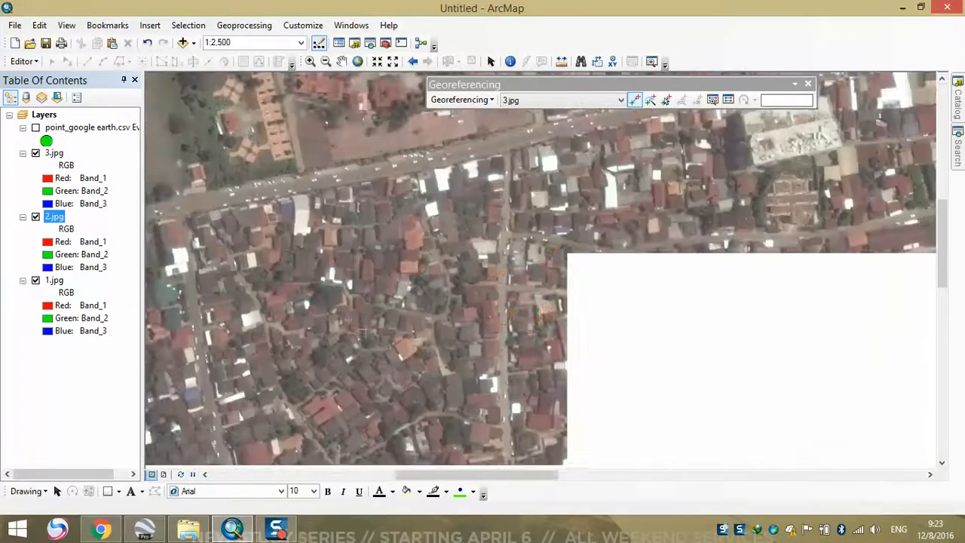
drag(549, 335, 263, 335)
scroll(712, 332, down, 1)
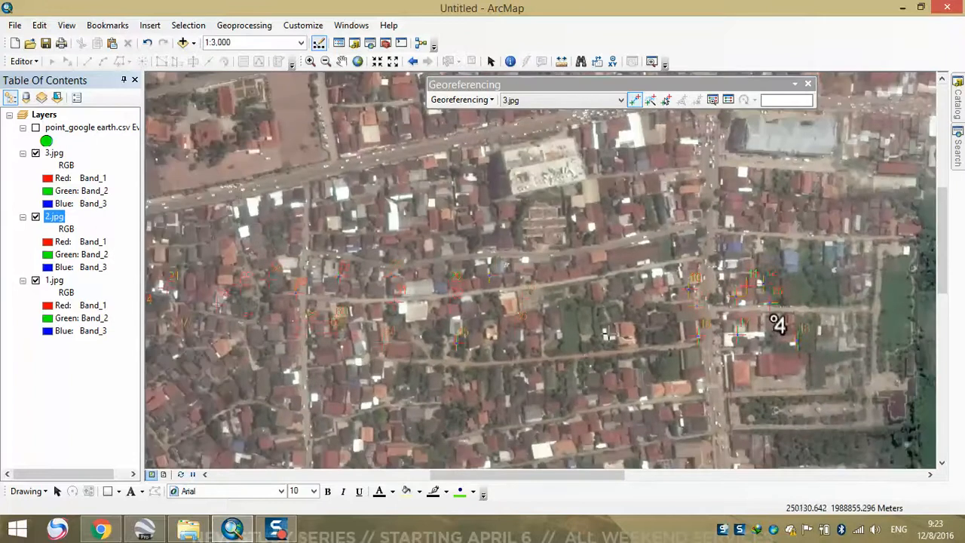
drag(669, 323, 587, 306)
scroll(637, 324, up, 1)
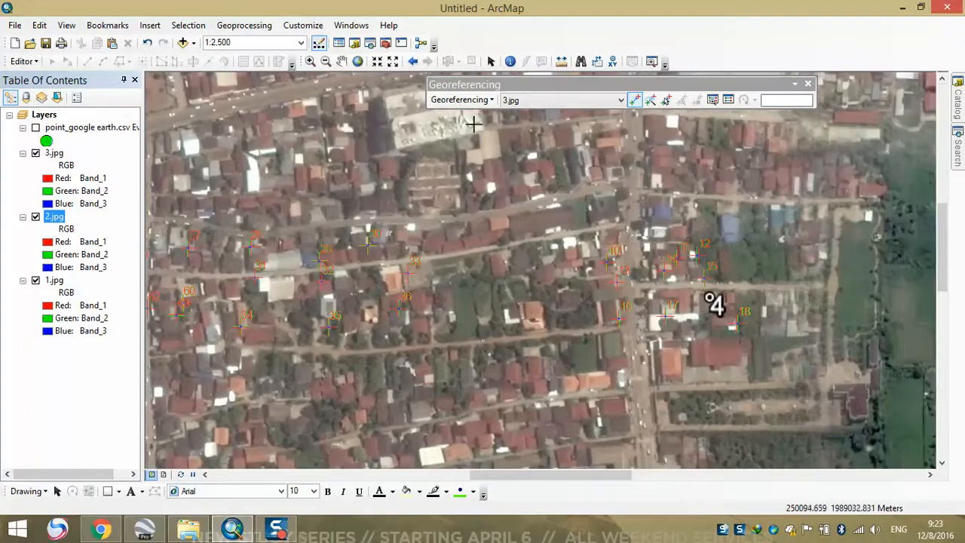
click(479, 101)
click(486, 115)
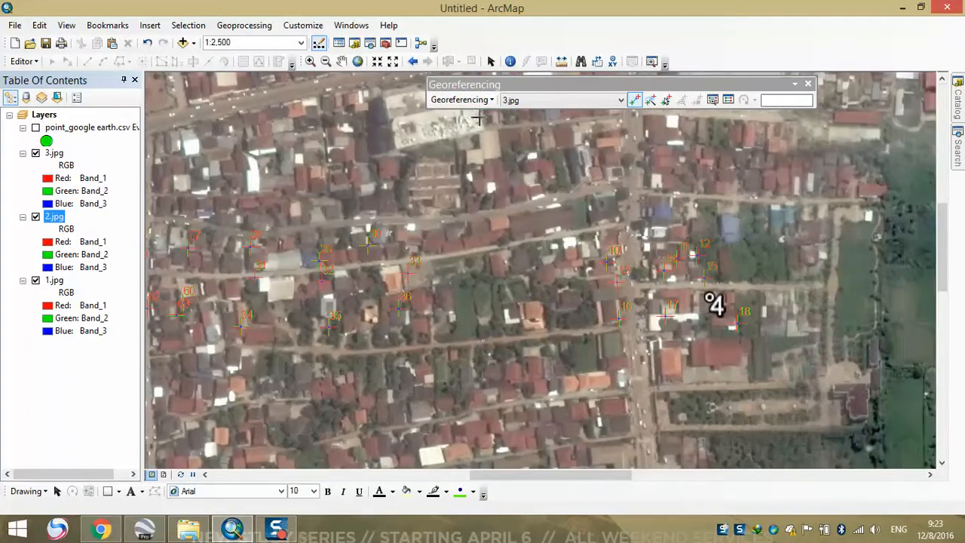
- Locate the uncovered area east of 3.jpg and south of 2.jpg, and bring it into view in Google Earth Pro
scroll(624, 291, down, 2)
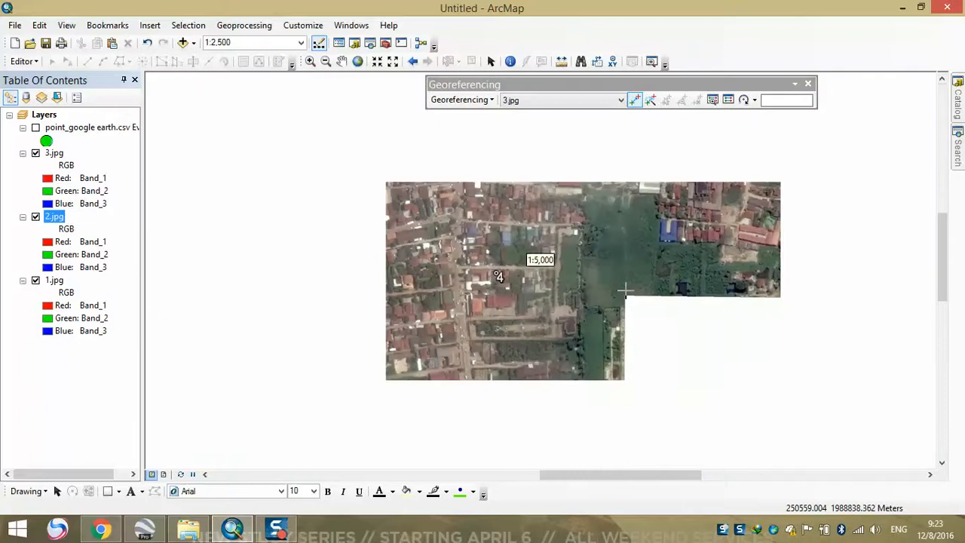
drag(724, 332, 414, 253)
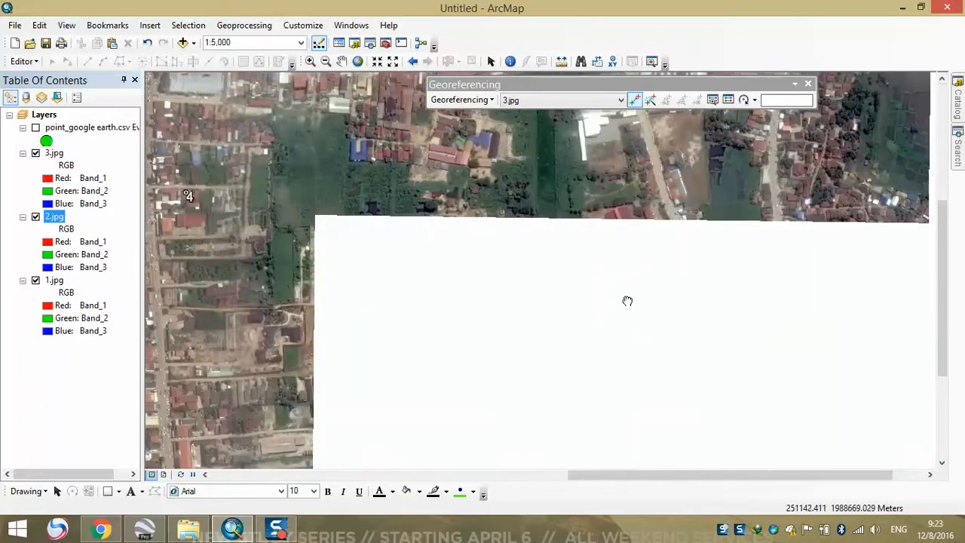
drag(626, 299, 501, 249)
scroll(586, 274, down, 1)
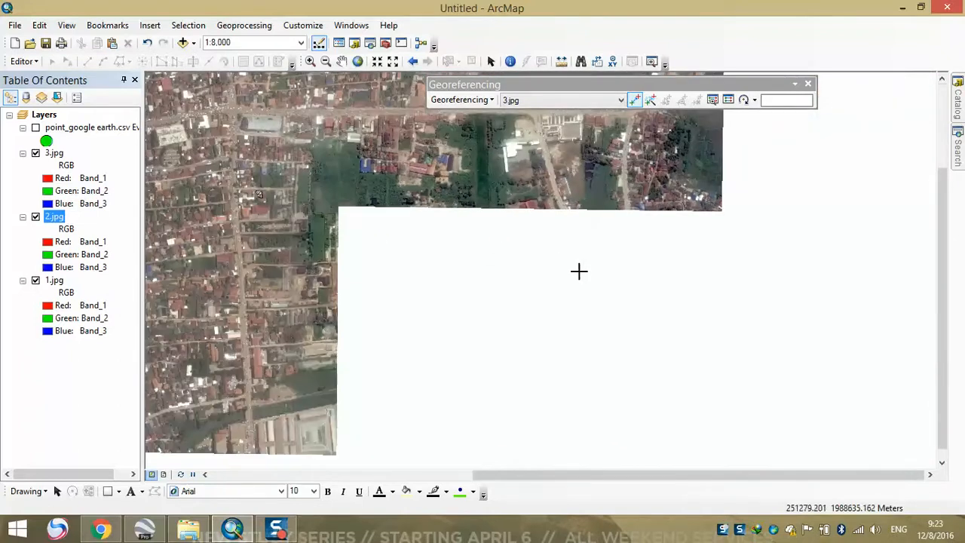
click(156, 526)
scroll(543, 385, up, 3)
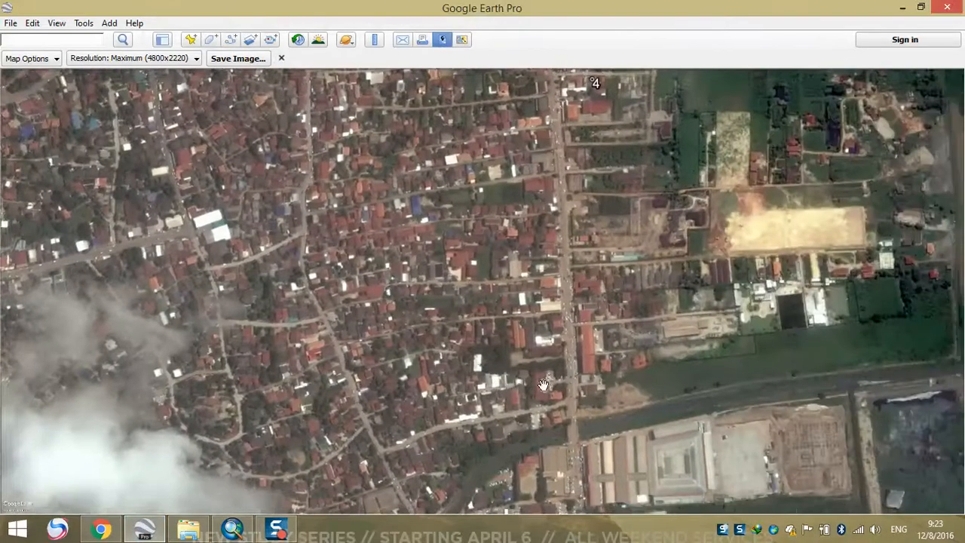
drag(801, 419, 631, 421)
drag(695, 382, 613, 419)
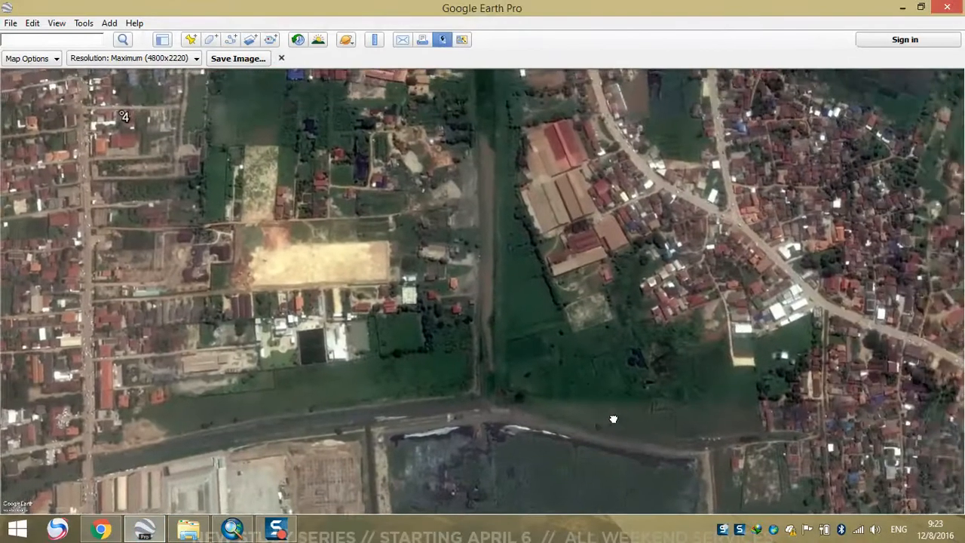
drag(730, 429, 614, 381)
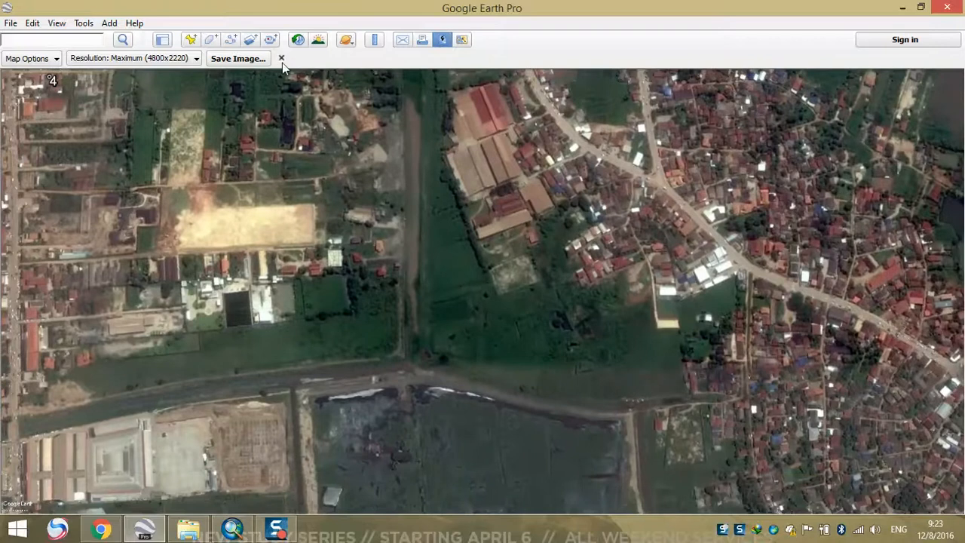
- Leave image-saving mode, reset the view to north up, and frame the area southeast of point 4 with that point included
click(282, 59)
mouse_move(929, 71)
click(935, 92)
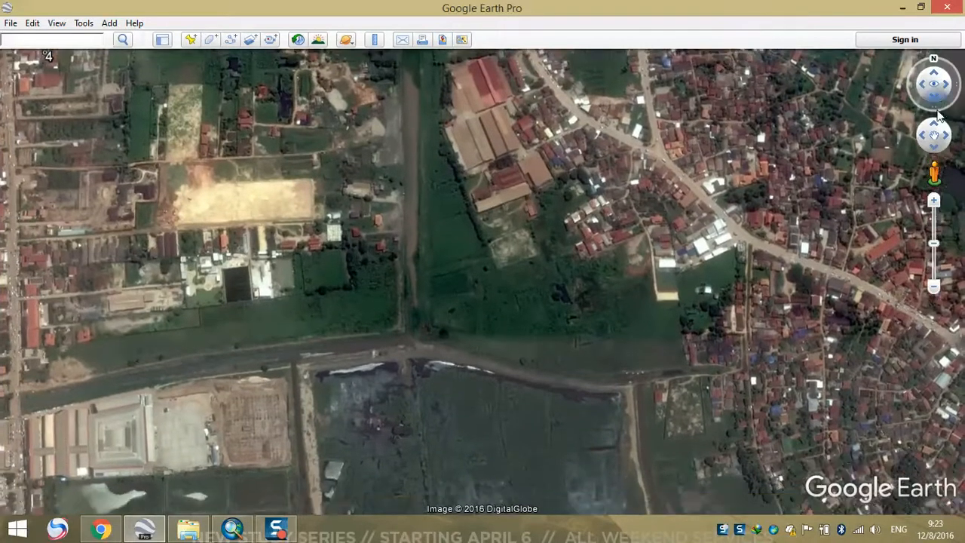
click(932, 61)
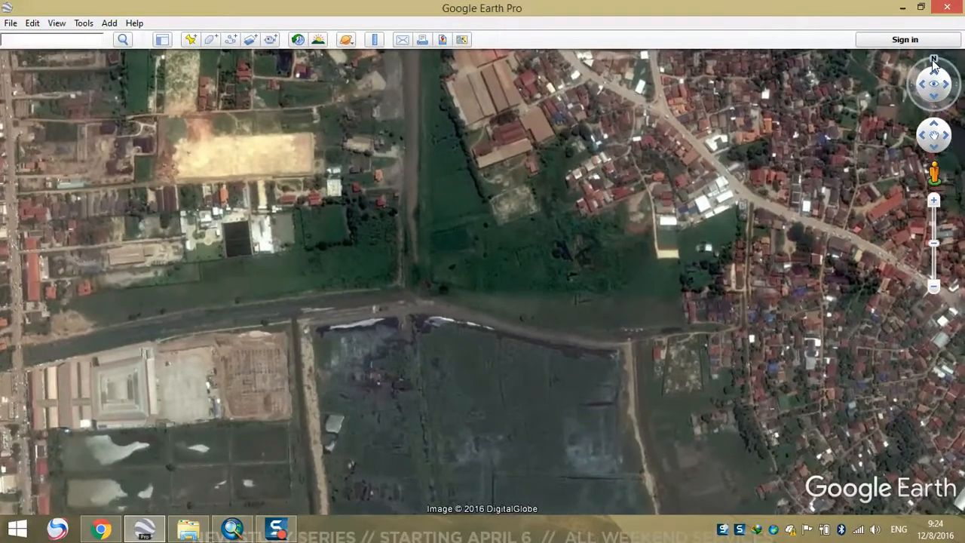
drag(637, 117, 662, 228)
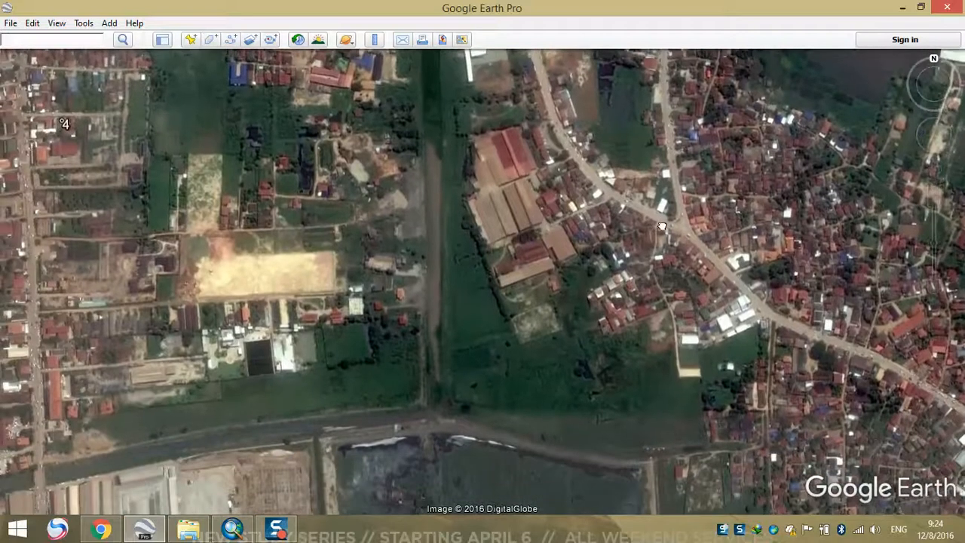
mouse_move(933, 97)
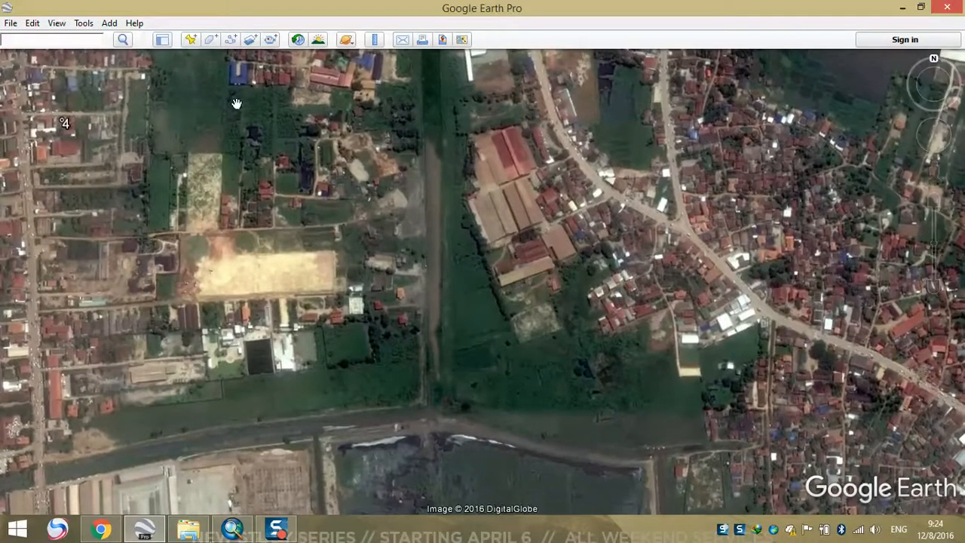
- Save the current Google Earth view as the JPEG image 4 in the TEST folder
click(10, 24)
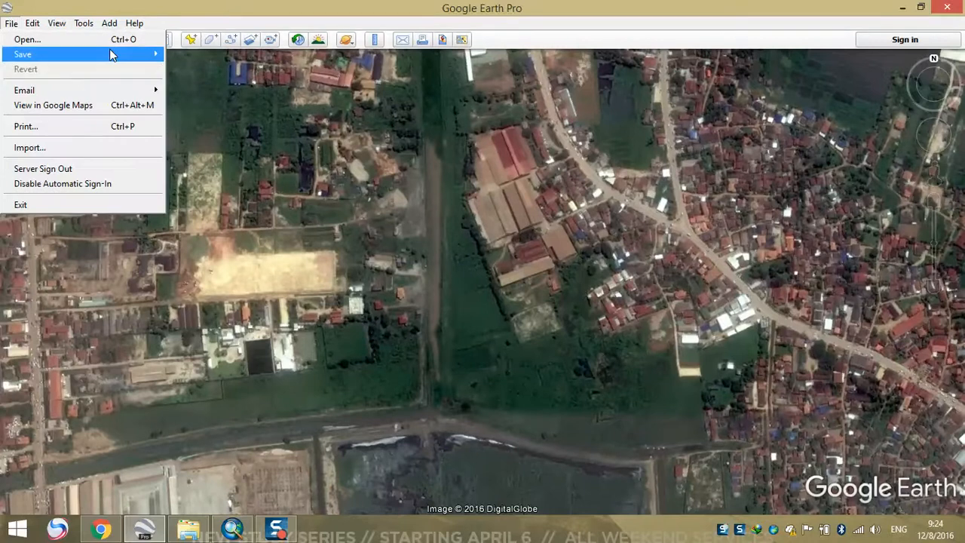
mouse_move(113, 54)
click(244, 107)
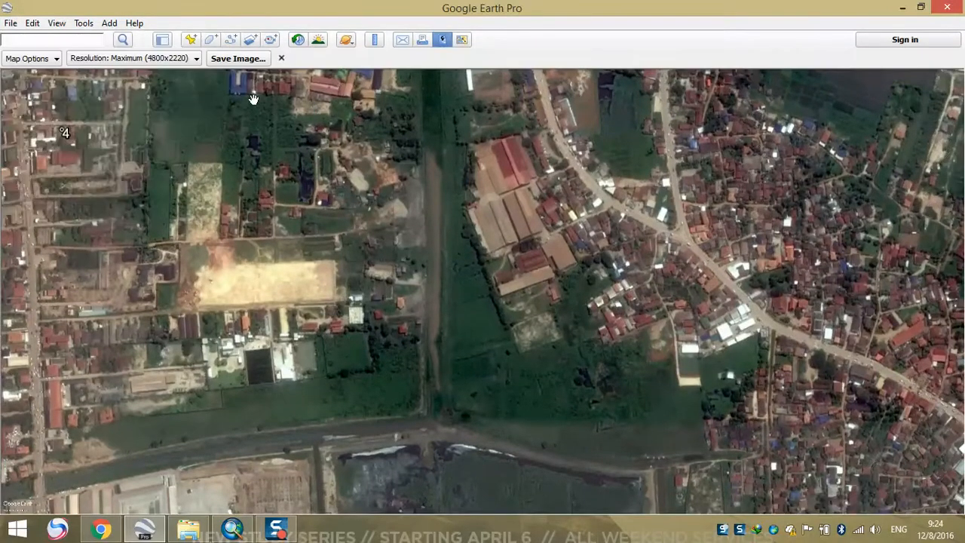
click(236, 60)
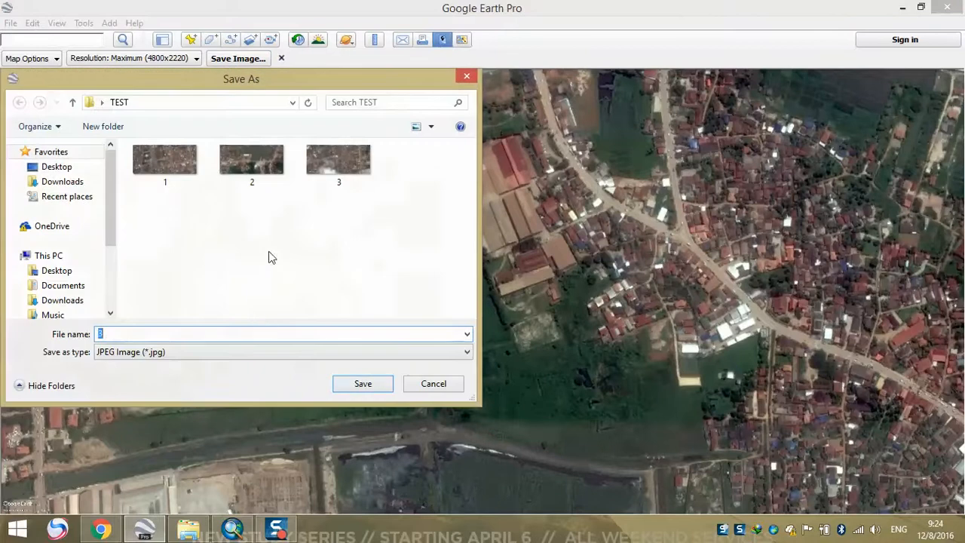
text(4)
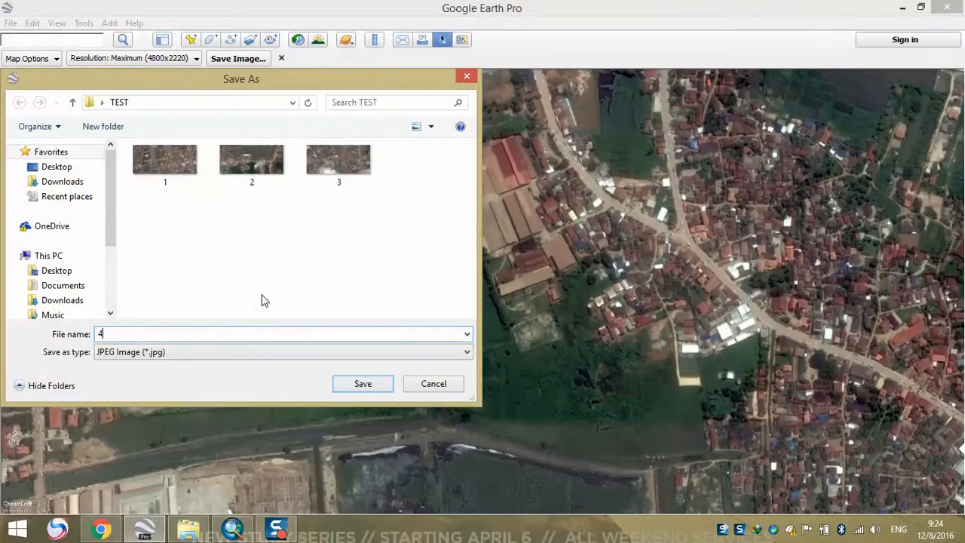
click(364, 384)
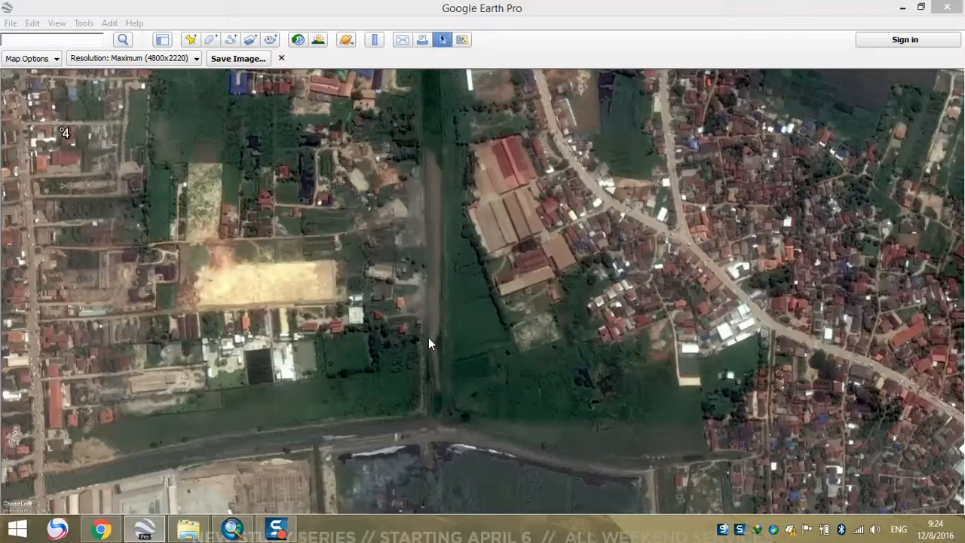
- Switch to ArcMap and add 4.jpg from the TEST folder, accepting its unknown spatial reference
click(232, 530)
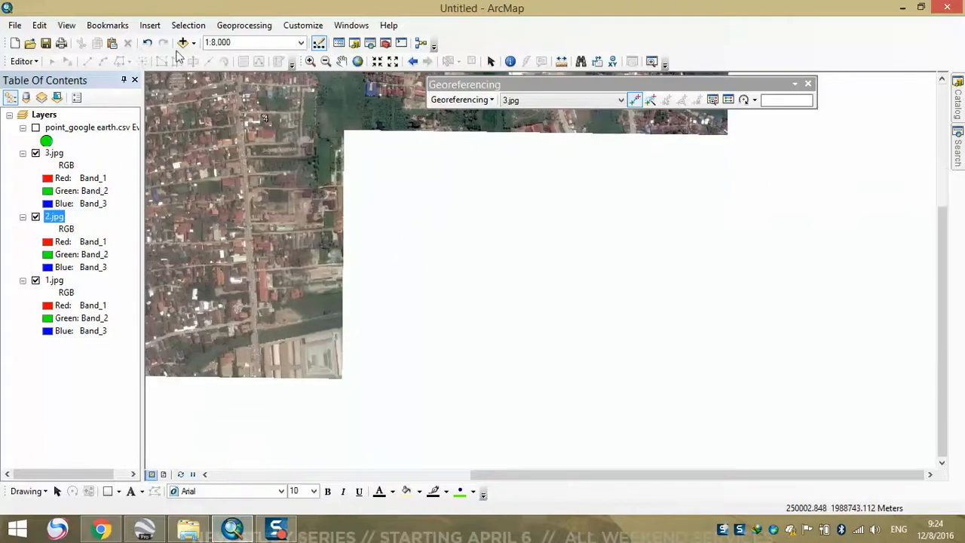
click(182, 42)
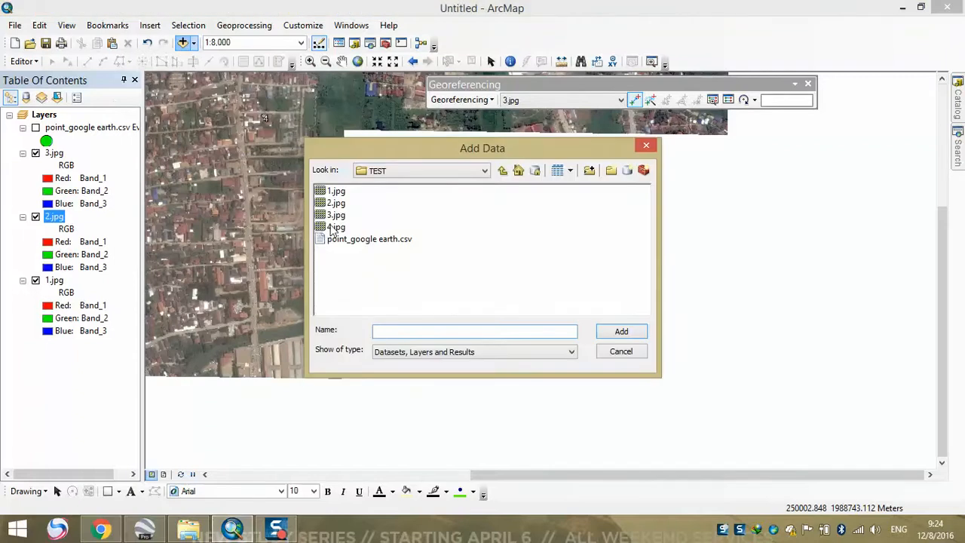
click(333, 227)
click(620, 335)
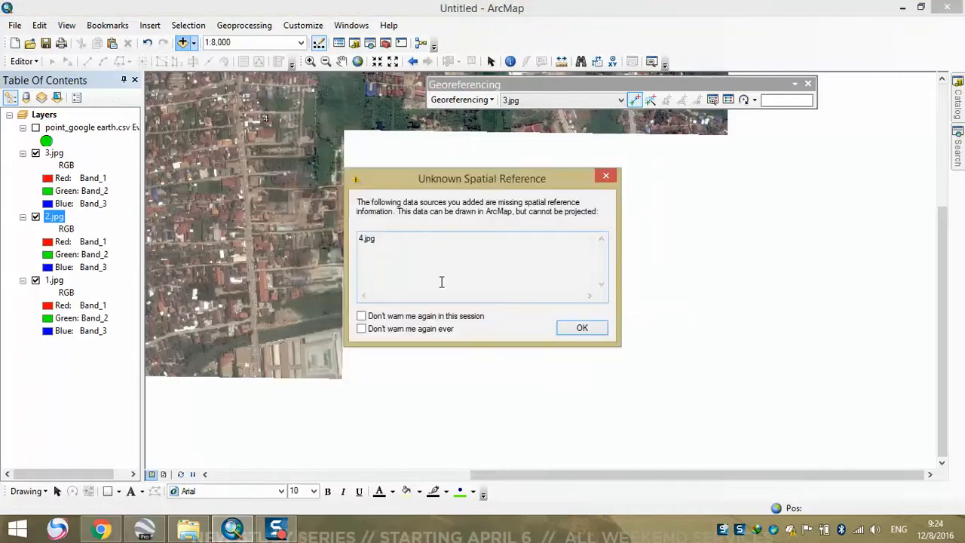
click(581, 329)
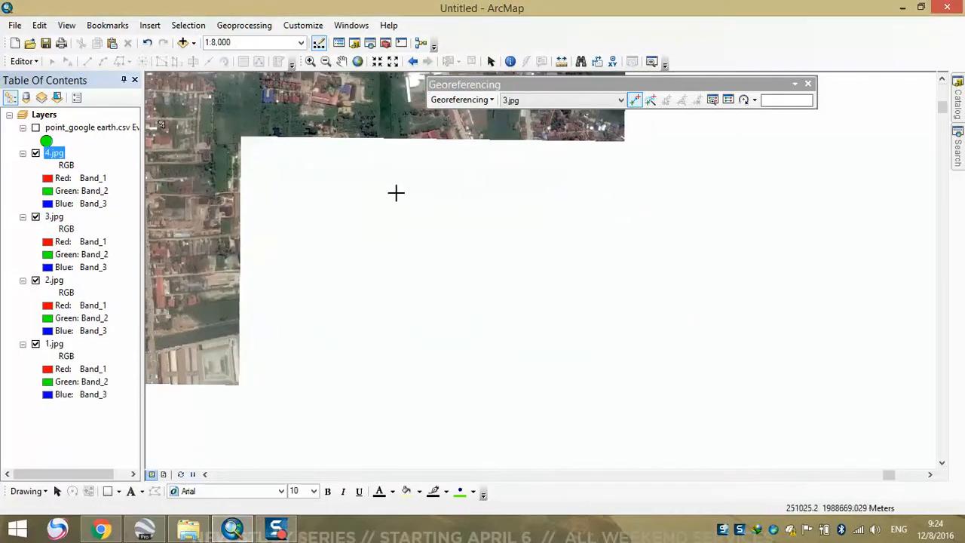
- Make 4.jpg the georeferencing target and fit it to the display over the empty area south of 2.jpg
scroll(438, 260, up, 2)
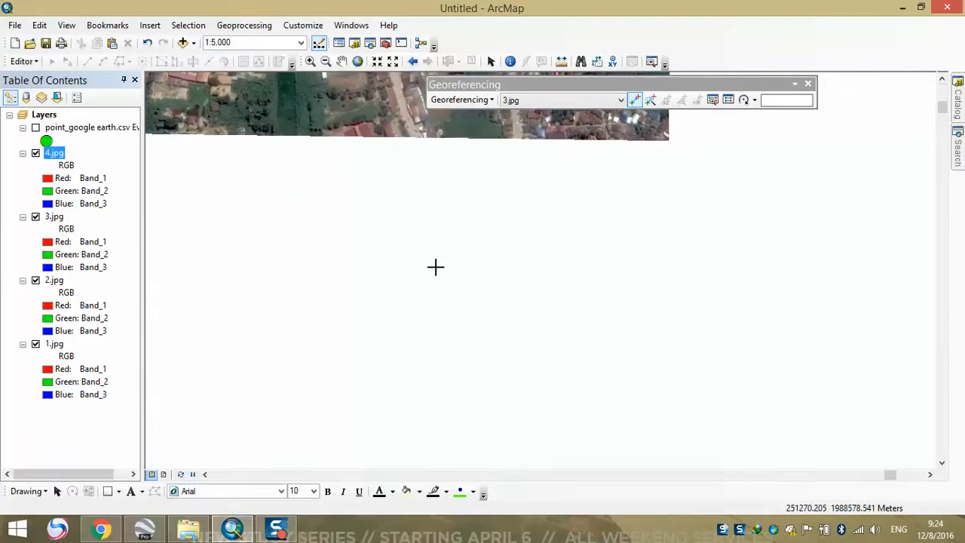
click(463, 100)
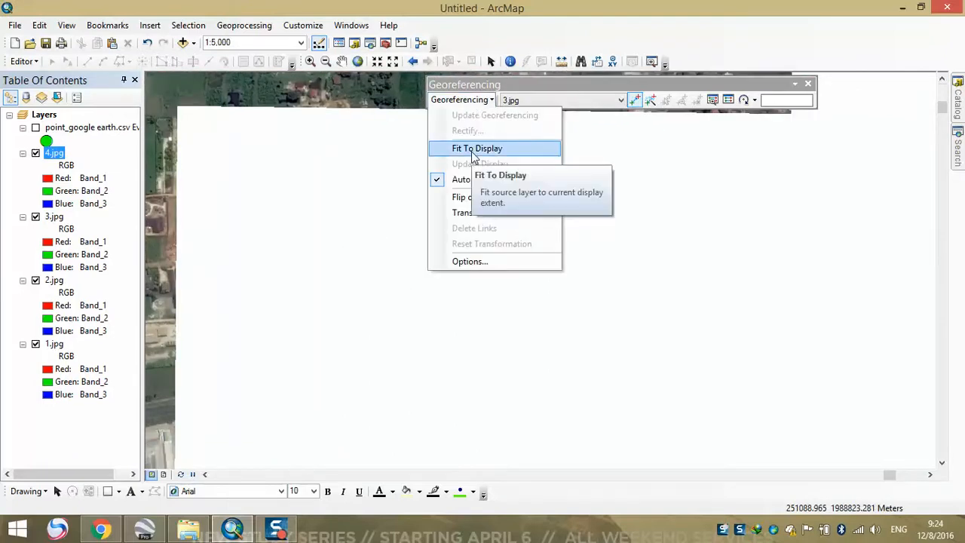
click(564, 97)
click(566, 99)
click(550, 114)
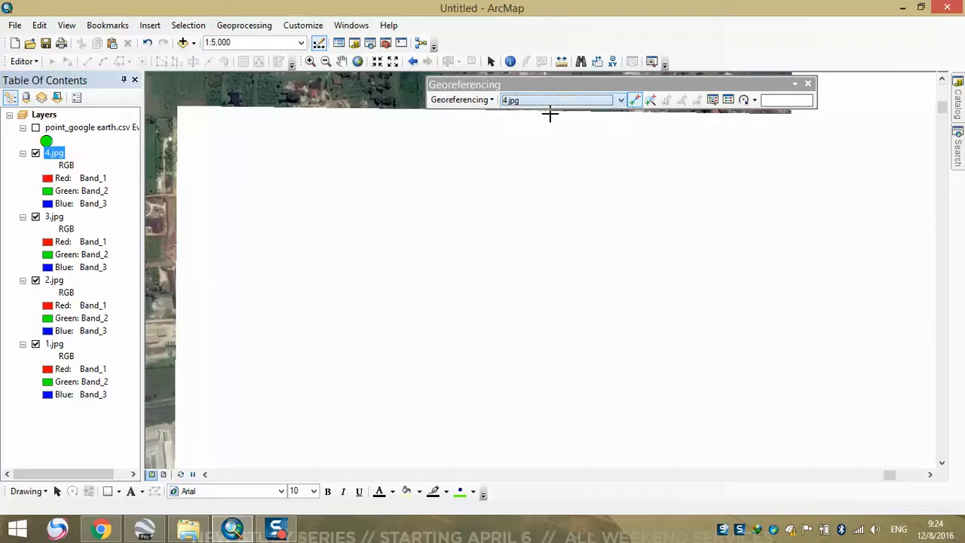
click(487, 101)
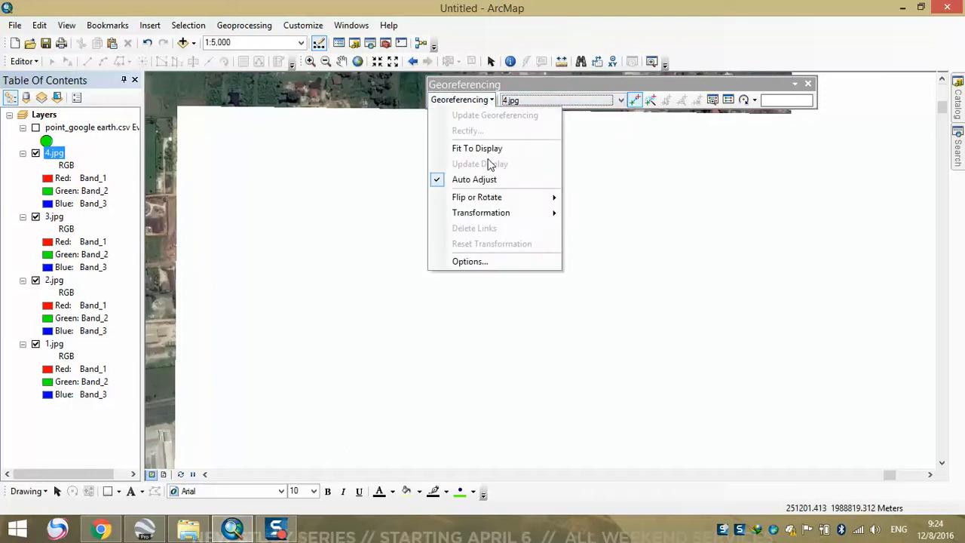
click(483, 149)
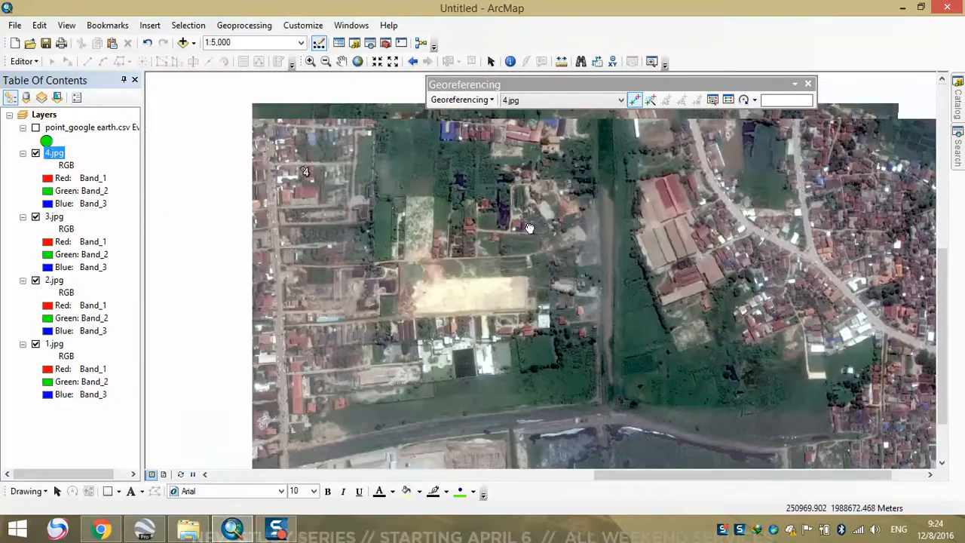
- Compare the placement of 4.jpg with the neighbouring images around point 4, and update its georeferencing
drag(529, 228, 573, 243)
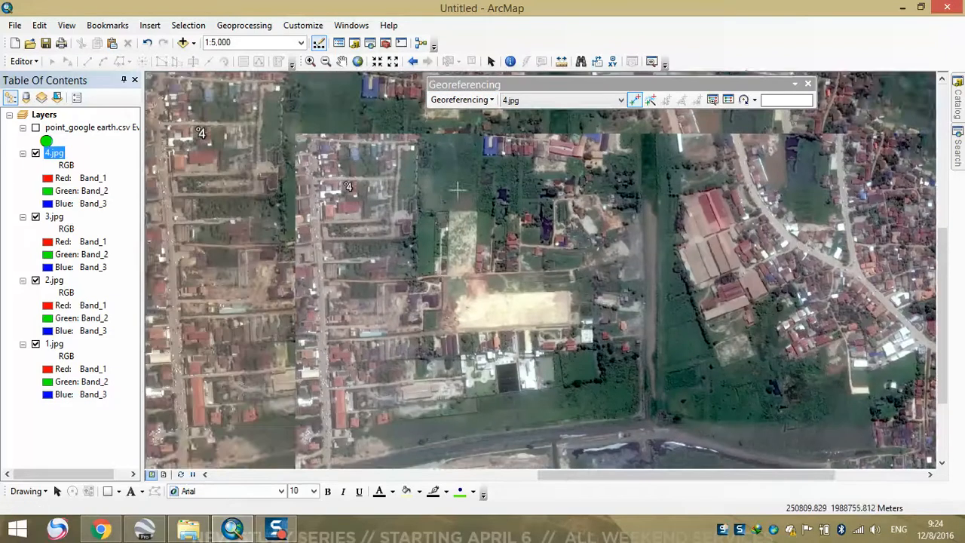
drag(457, 191, 535, 229)
drag(665, 226, 474, 219)
drag(625, 247, 479, 246)
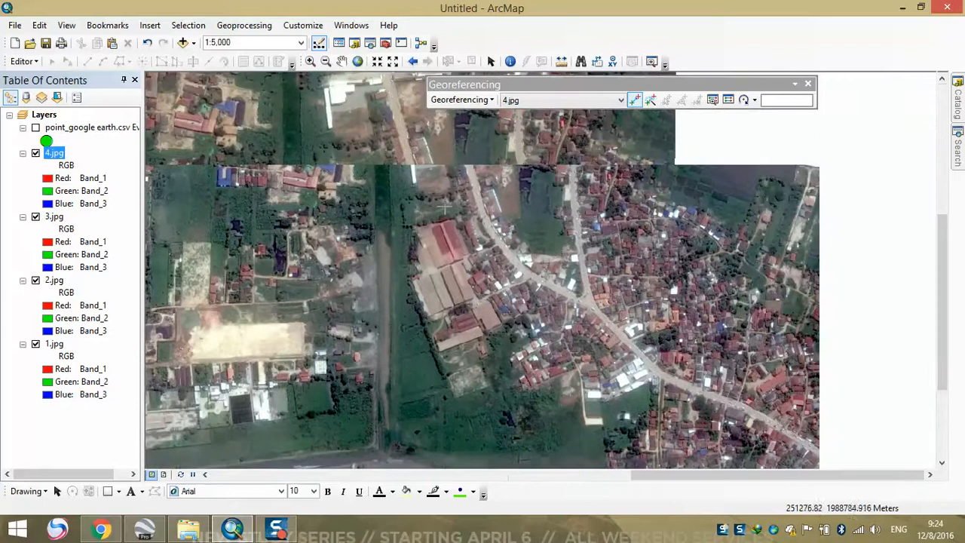
drag(472, 214, 473, 196)
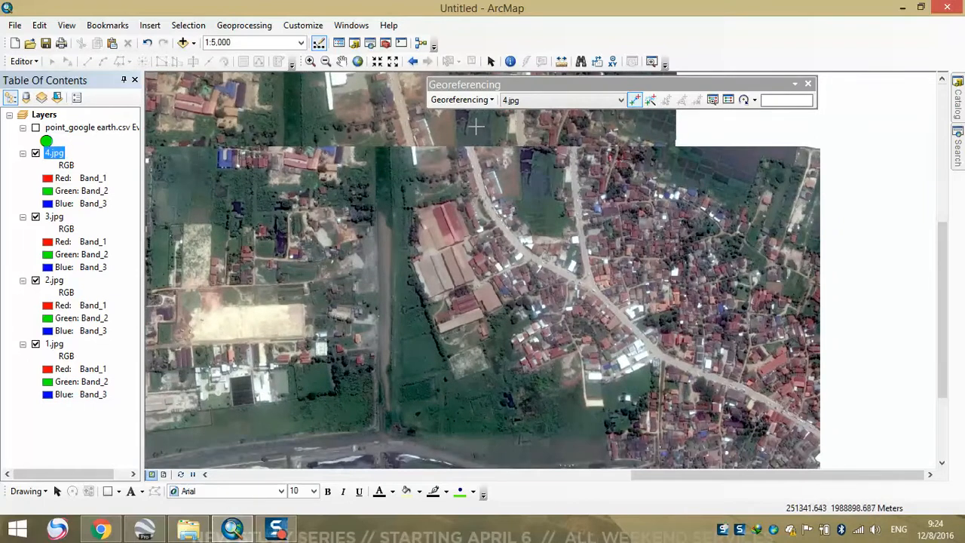
click(453, 105)
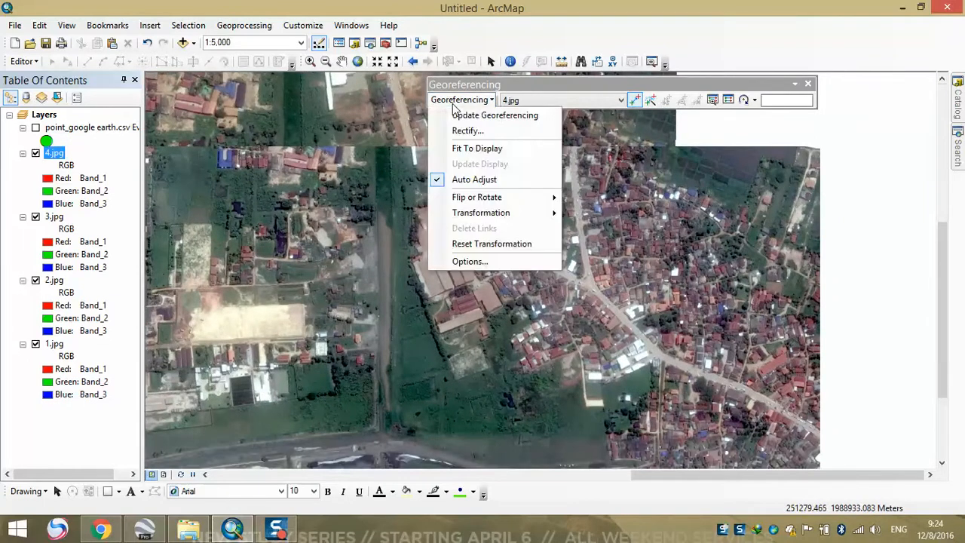
click(653, 104)
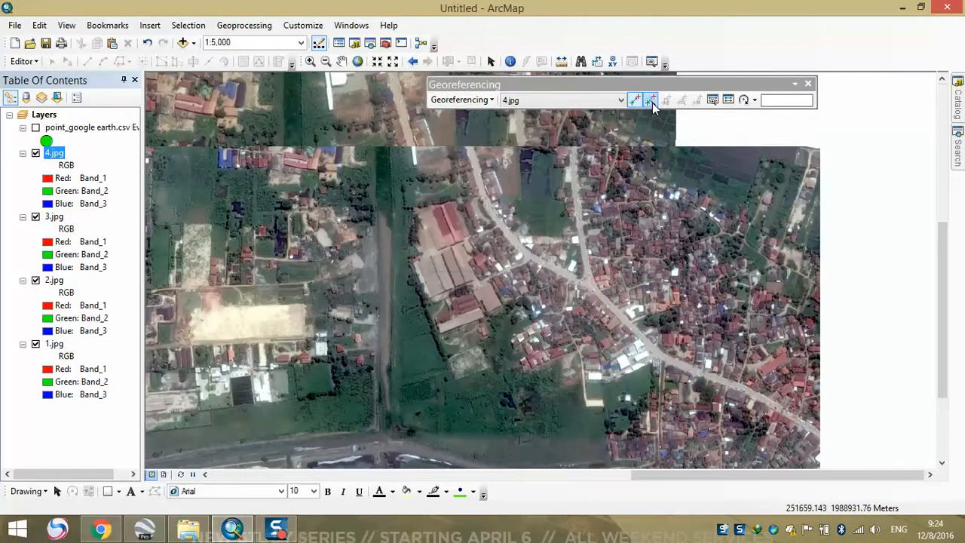
click(456, 100)
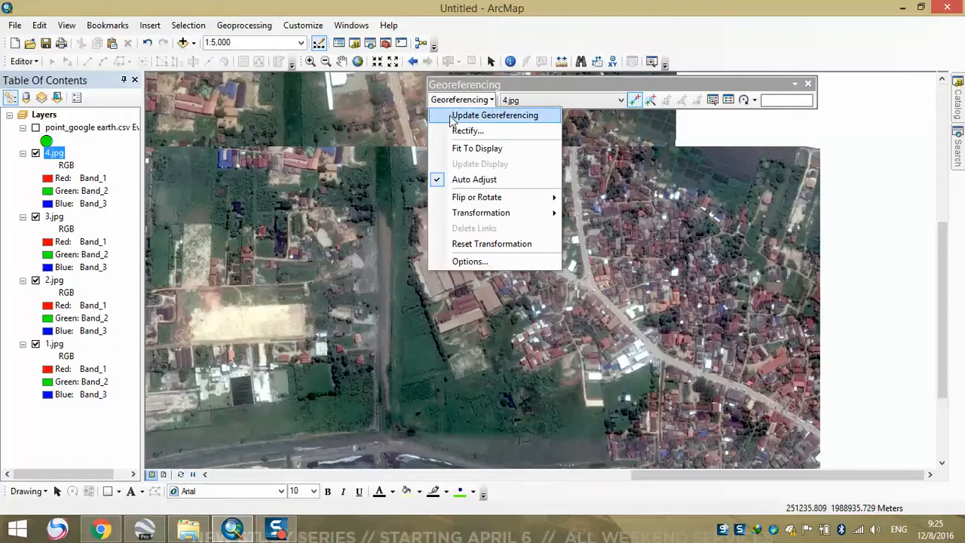
click(486, 115)
- Auto-register 4.jpg against the mosaic and inspect the generated links along its northern and western edges
drag(453, 158, 454, 174)
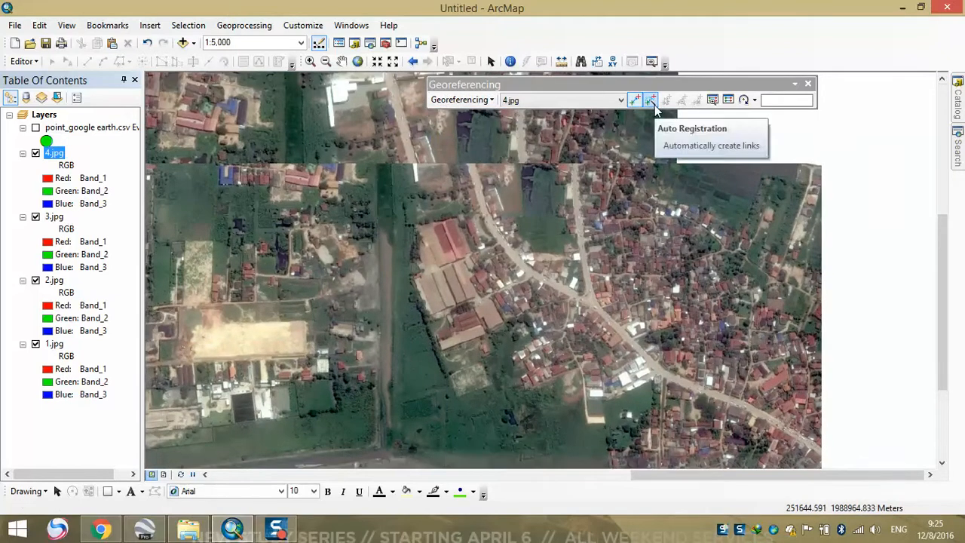
click(574, 174)
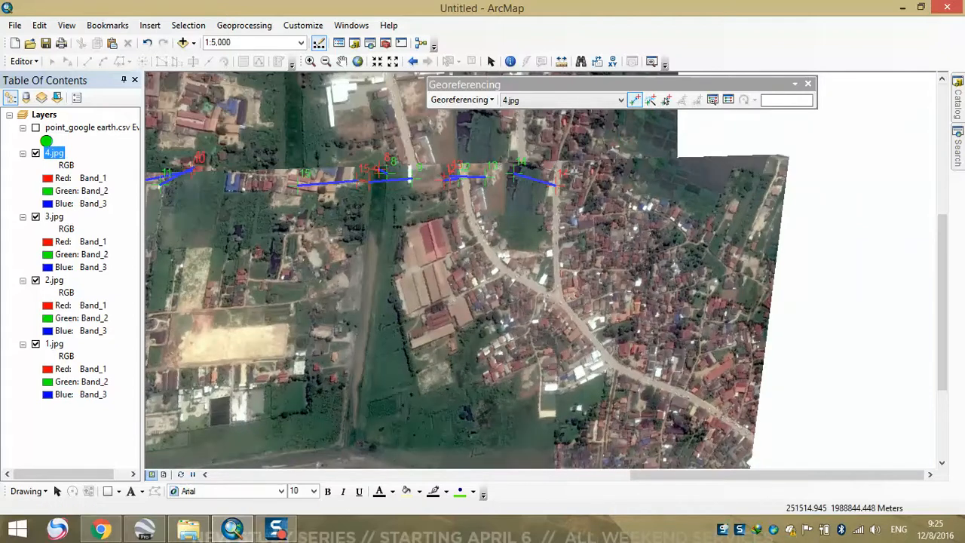
drag(320, 149, 797, 162)
drag(679, 210, 594, 183)
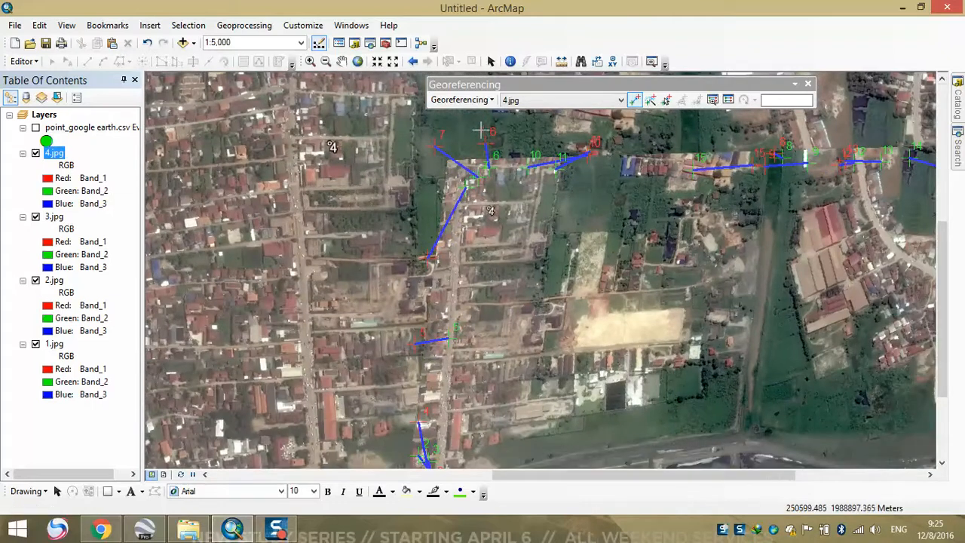
drag(576, 196, 449, 187)
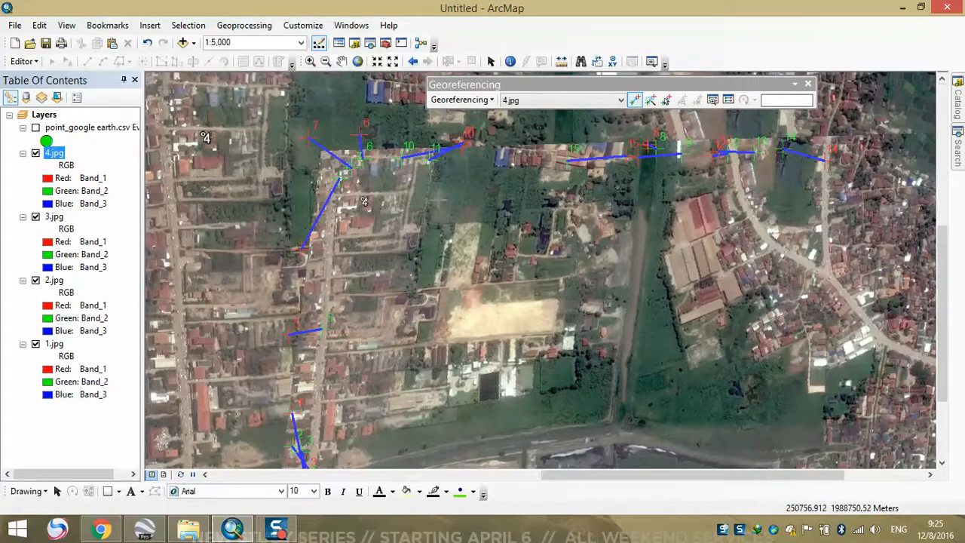
drag(515, 236, 392, 60)
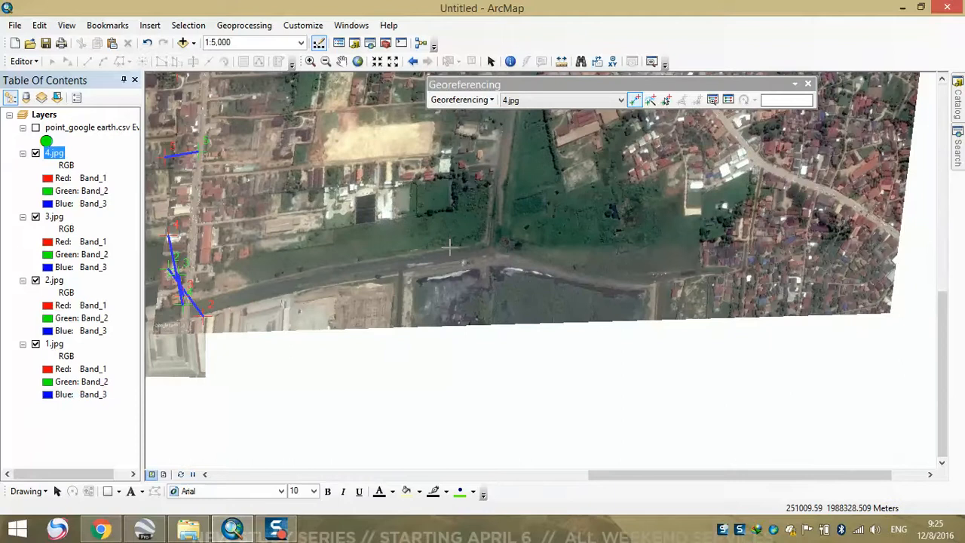
scroll(449, 247, up, 2)
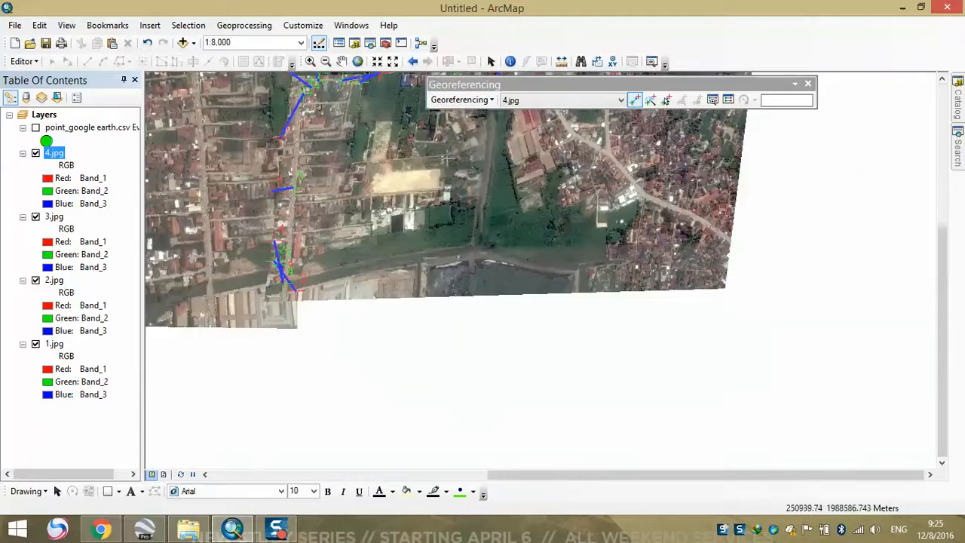
- Close the Georeferencing toolbar and remove the 4.jpg layer from the map
click(462, 100)
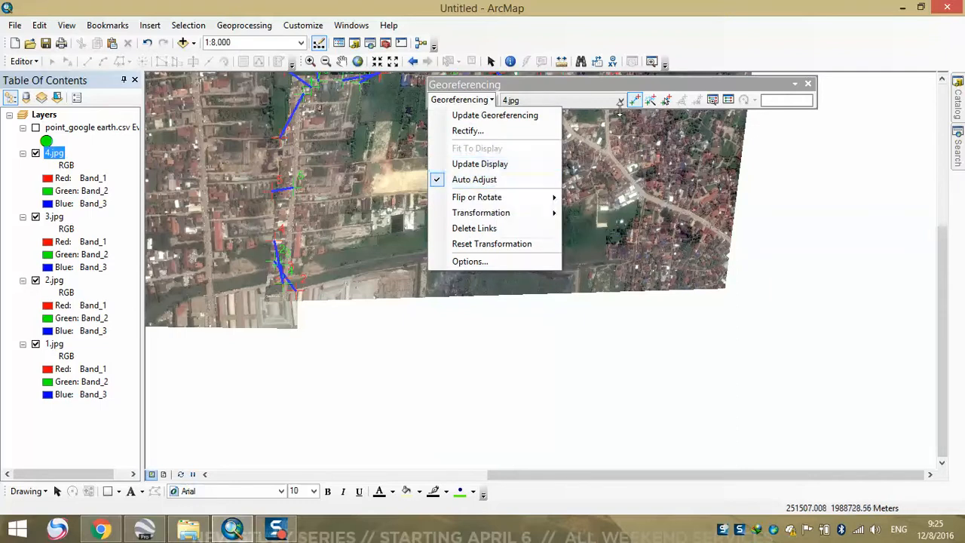
click(652, 104)
click(668, 100)
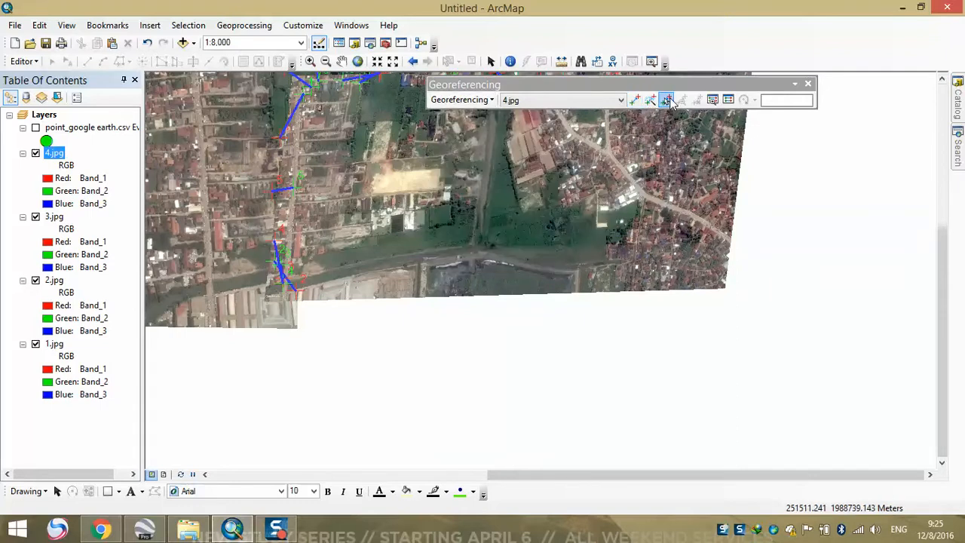
click(809, 84)
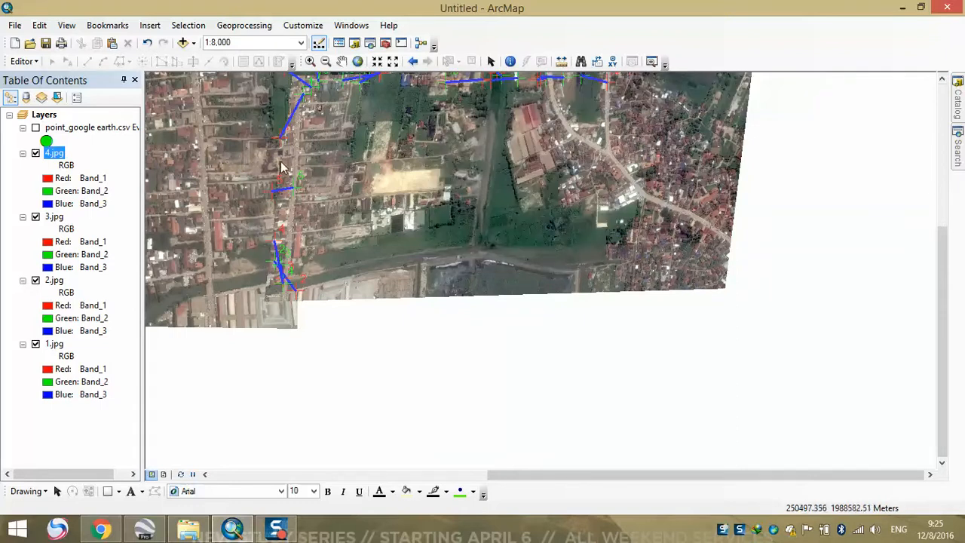
right_click(53, 156)
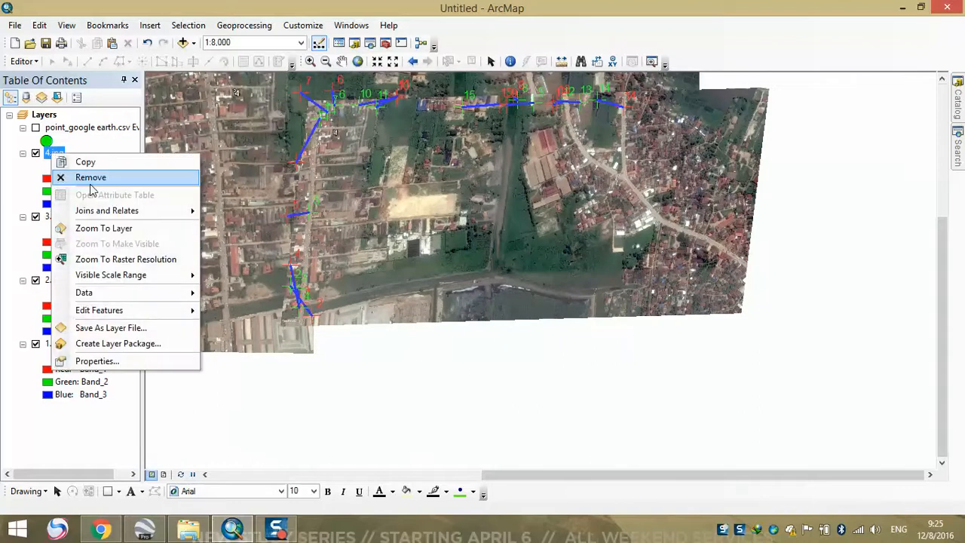
click(92, 177)
- Delete the 4.jpg.aux and 4.jgwx files from the TEST folder, and check image 4 in the photo viewer
click(188, 528)
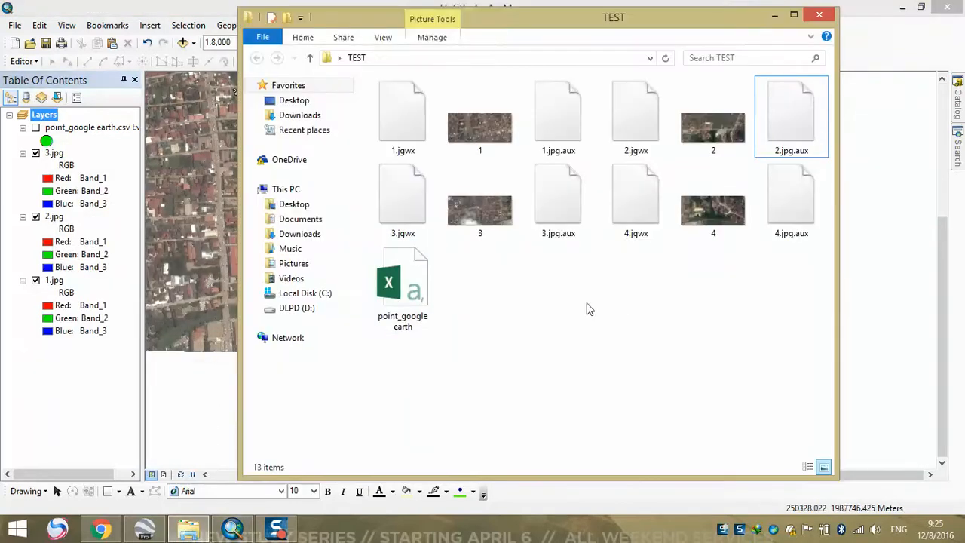
click(796, 224)
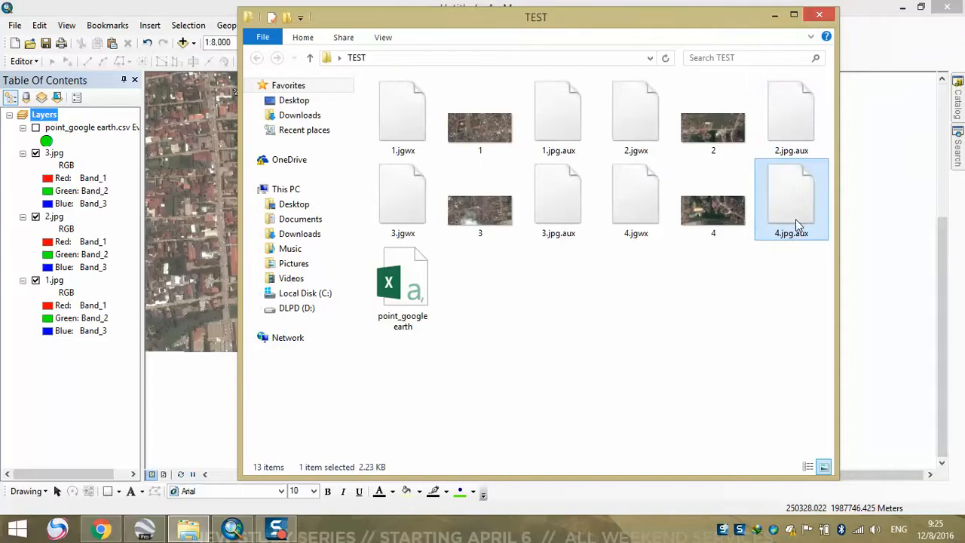
key(Delete)
click(662, 226)
key(Delete)
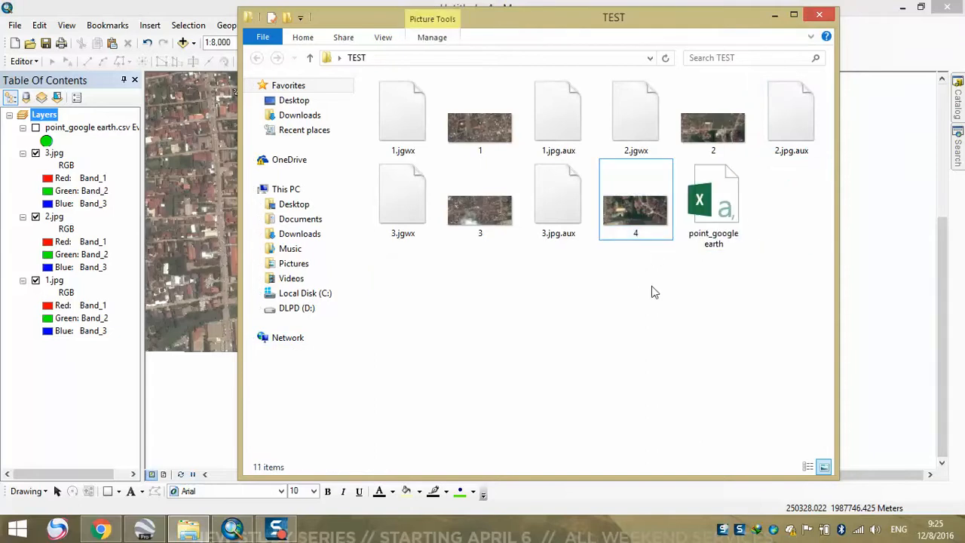
double_click(645, 217)
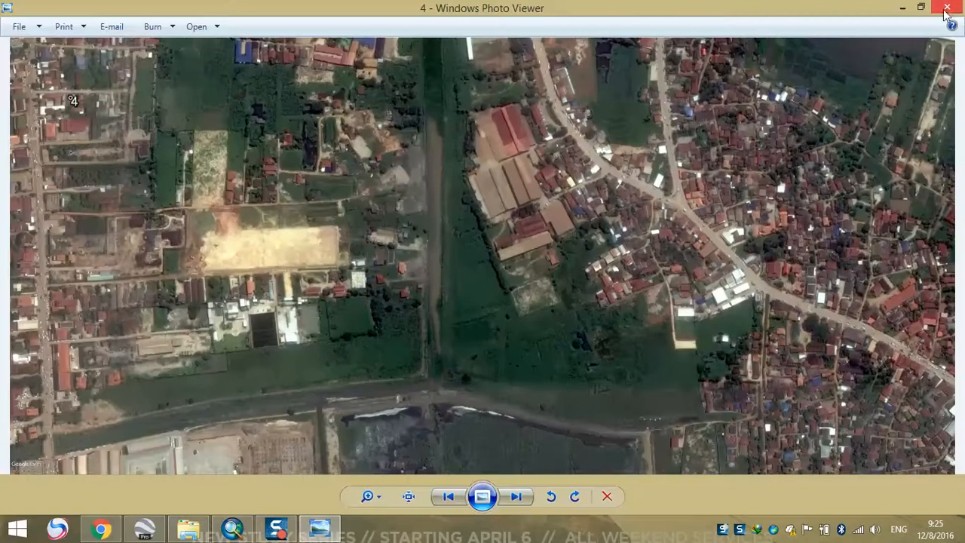
click(947, 8)
- Return to ArcMap, hide the 3.jpg and 1.jpg layers, and bring the southern edge of 2.jpg into view
click(232, 528)
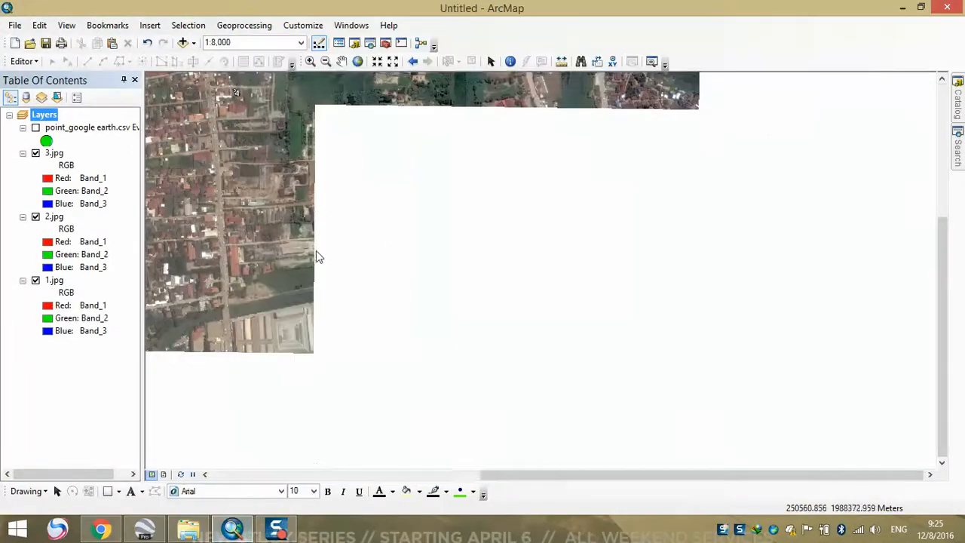
drag(316, 251, 392, 280)
drag(450, 230, 537, 267)
drag(541, 188, 520, 272)
drag(488, 242, 553, 277)
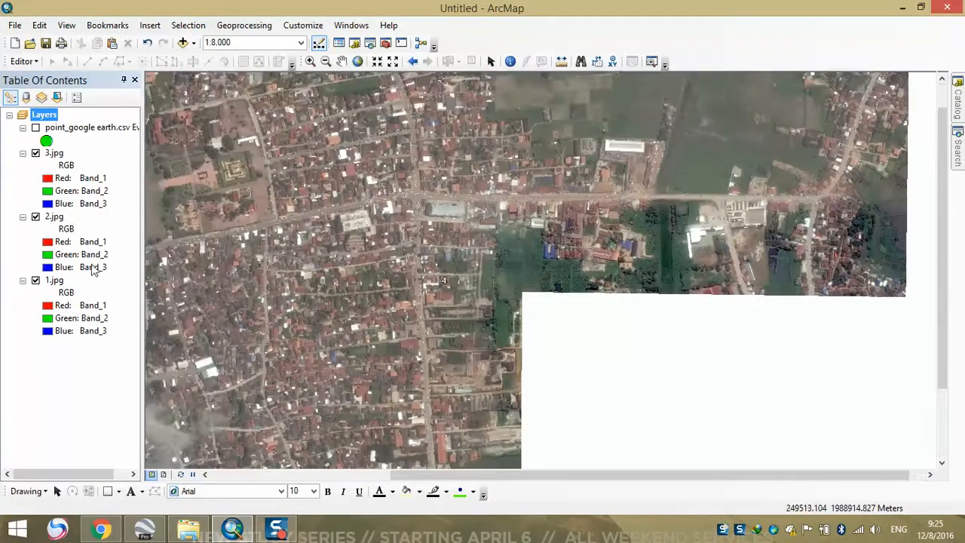
click(35, 154)
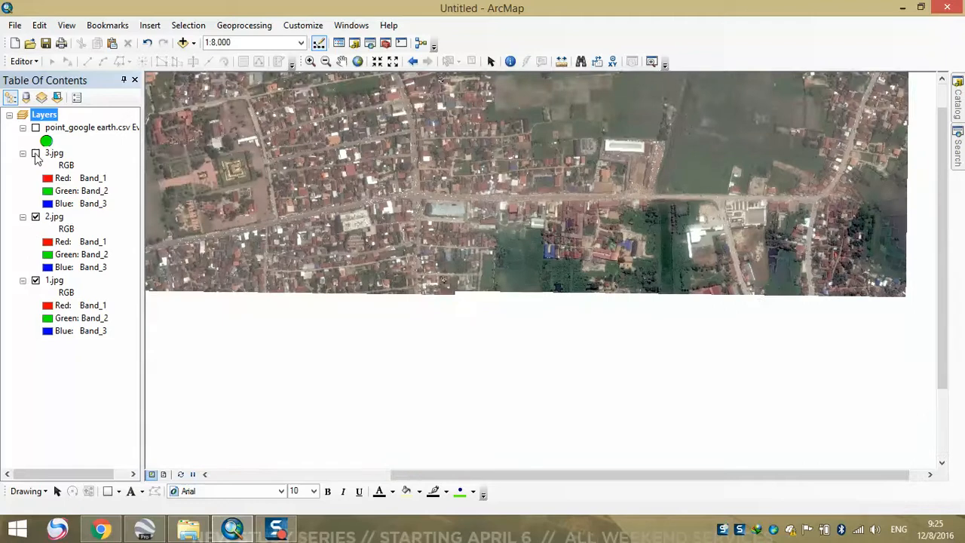
click(35, 280)
drag(616, 330, 445, 269)
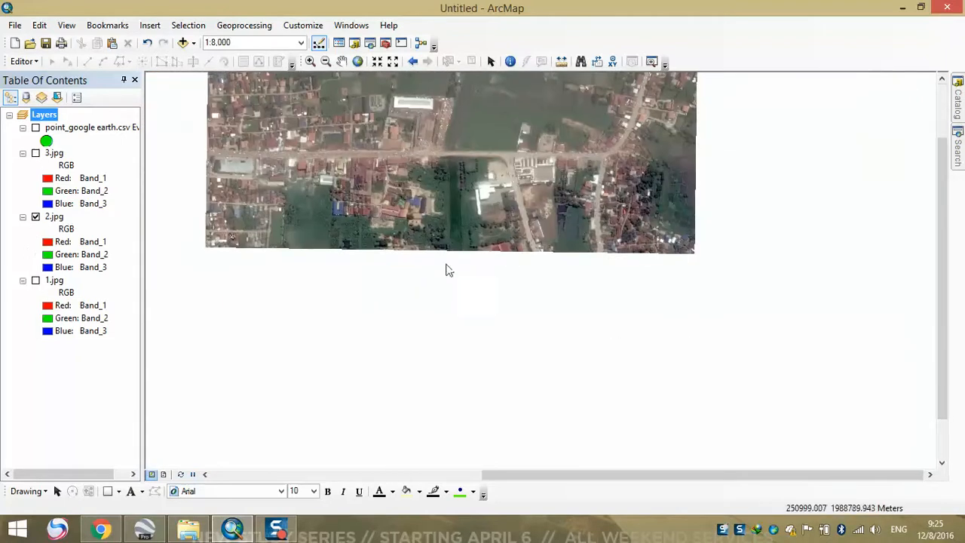
scroll(411, 288, up, 2)
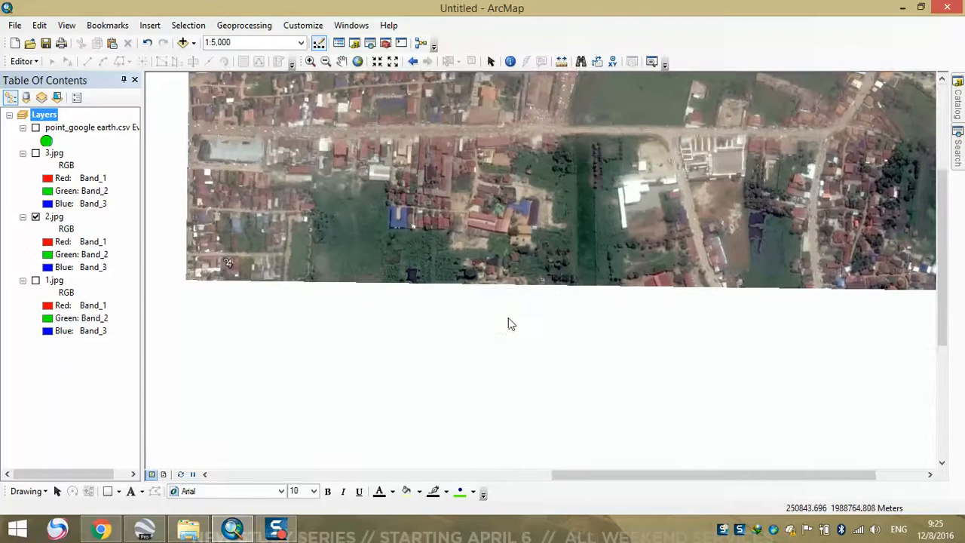
drag(469, 306, 427, 257)
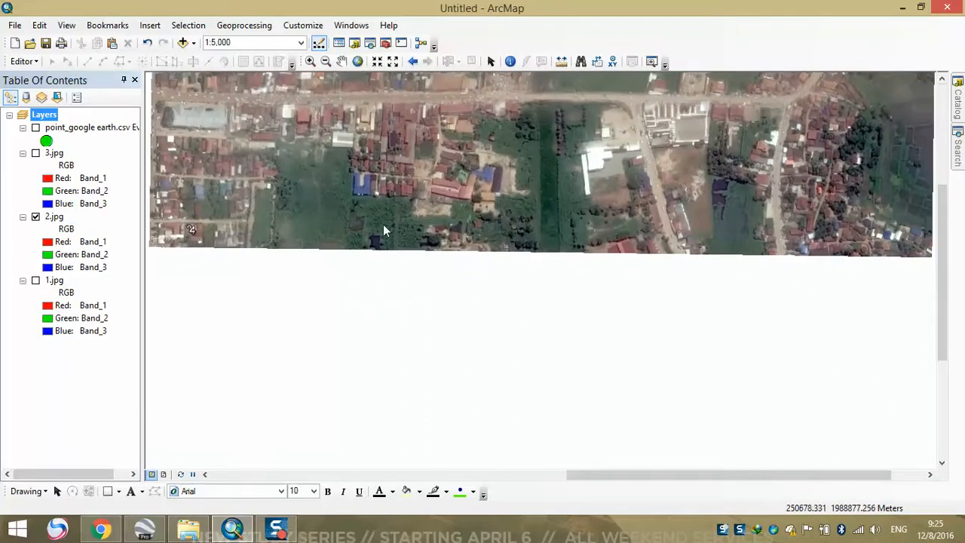
- Add 4.jpg from the TEST folder to the map again, accepting its unknown spatial reference
click(183, 42)
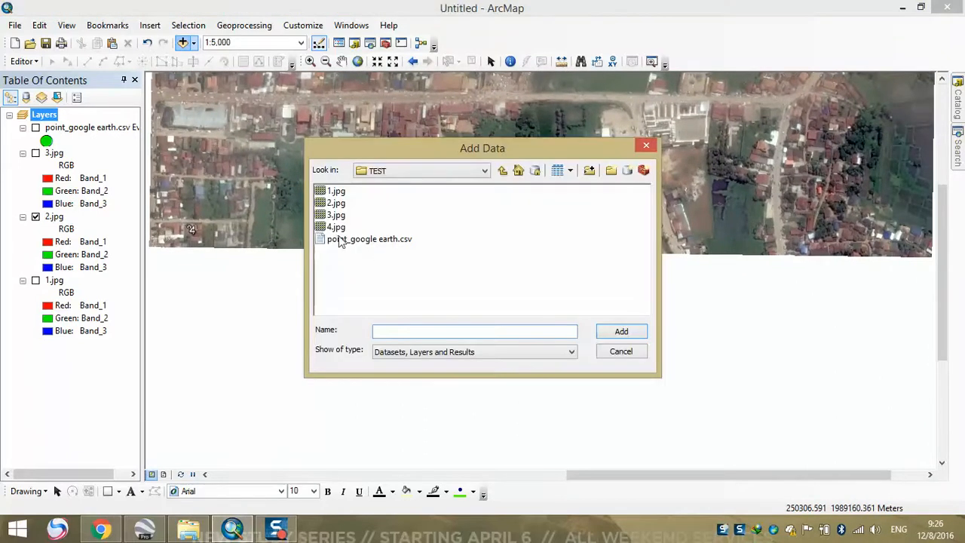
click(335, 226)
click(612, 332)
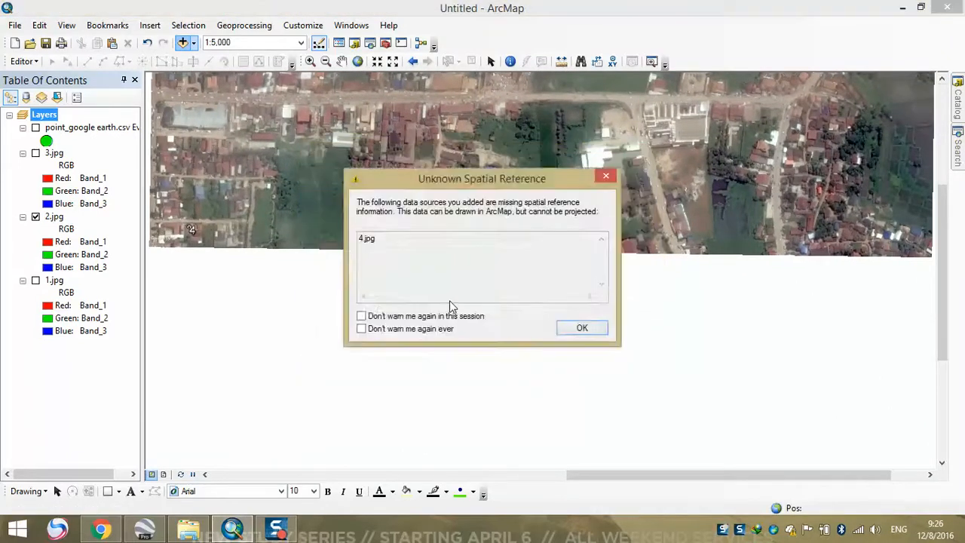
click(582, 329)
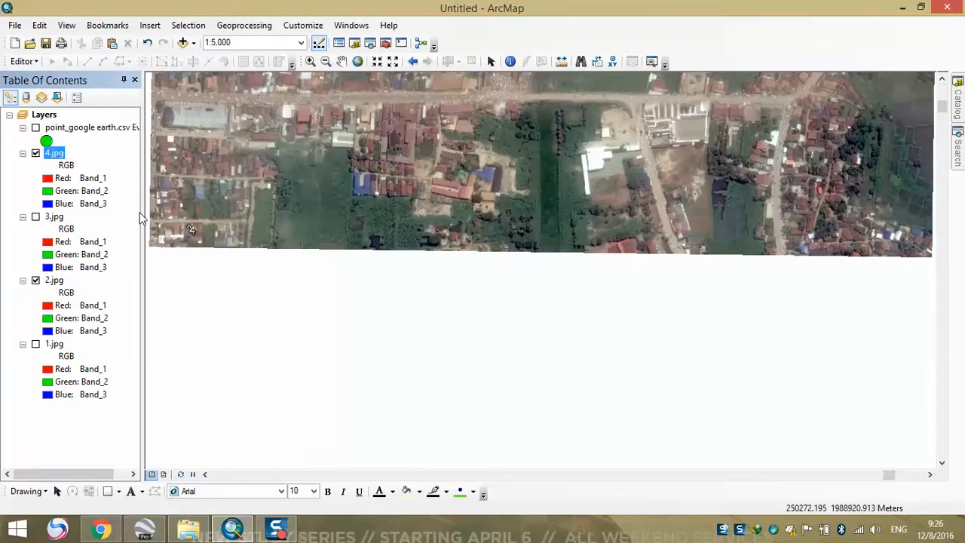
- Show the Georeferencing toolbar and set 4.jpg as the layer to georeference
scroll(487, 249, up, 3)
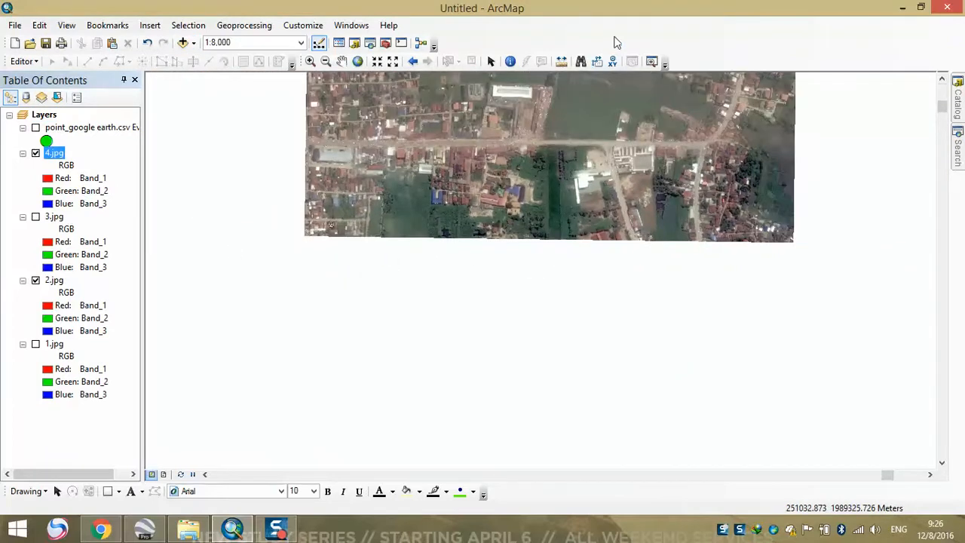
right_click(615, 42)
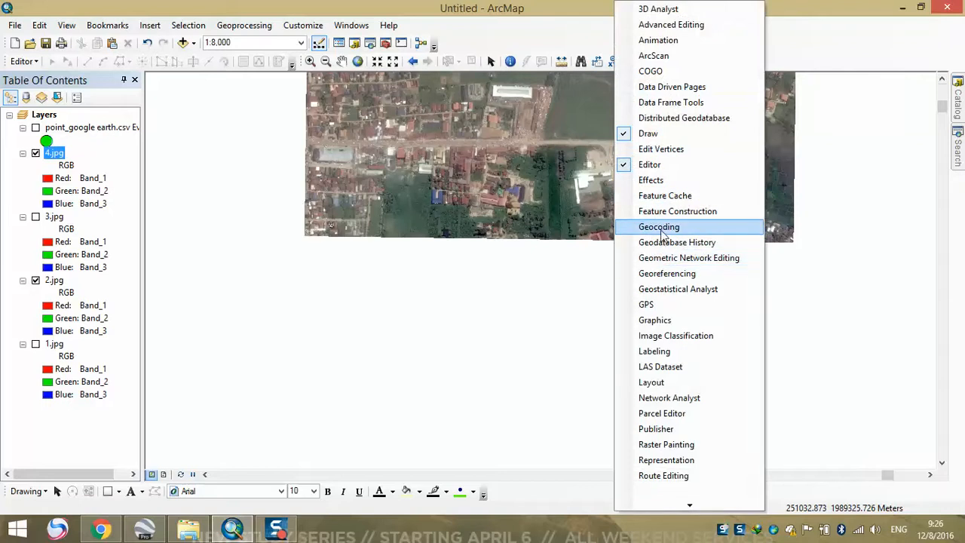
click(665, 274)
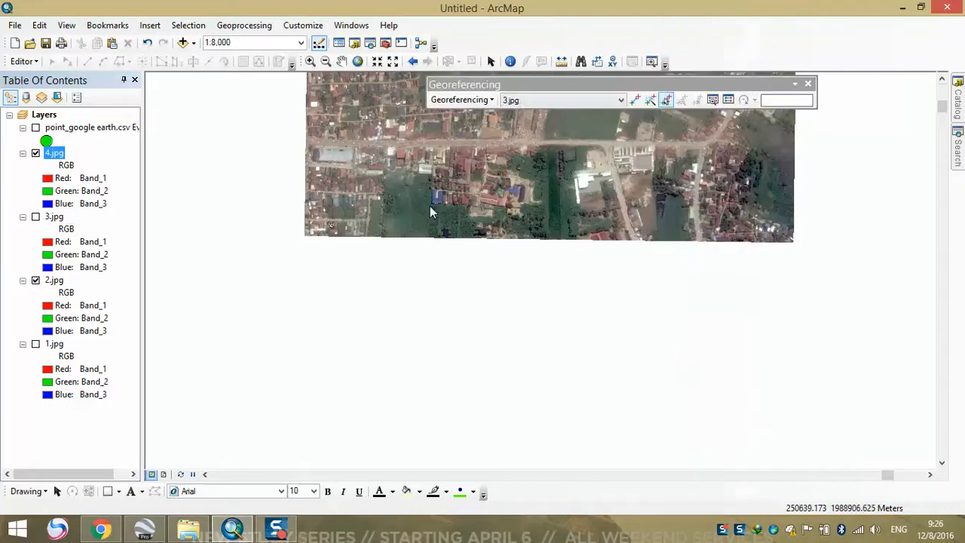
click(523, 100)
click(527, 113)
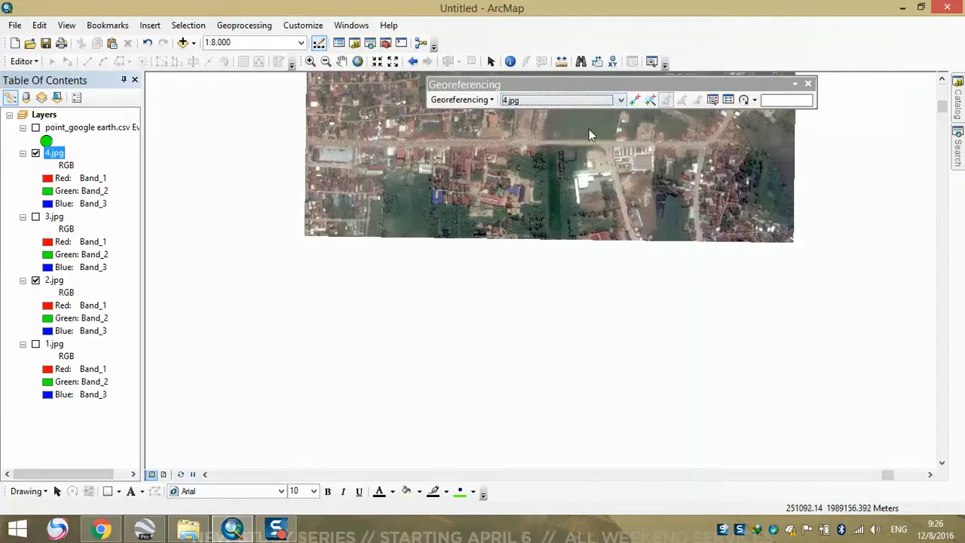
- Fit 4.jpg to the current display over the southern edge of 2.jpg and update its georeferencing
click(486, 101)
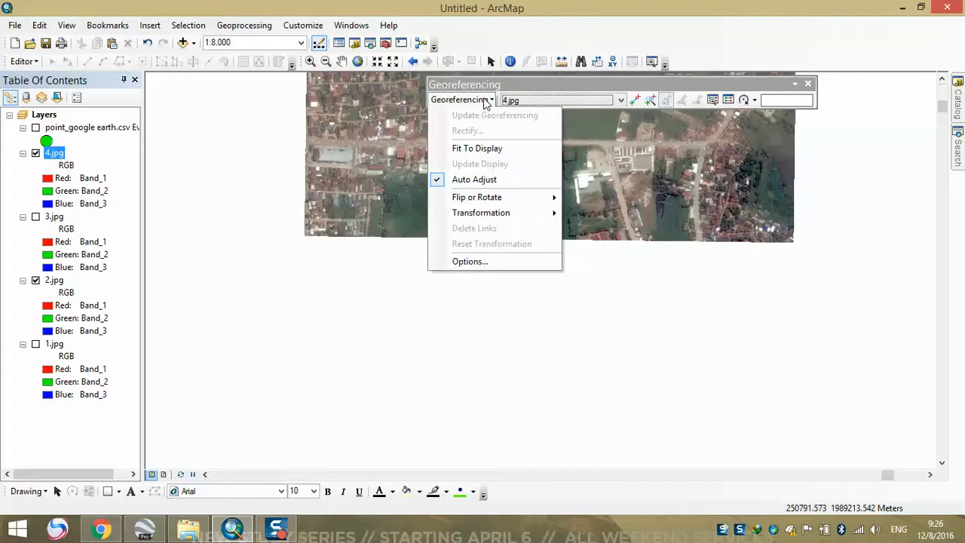
click(494, 147)
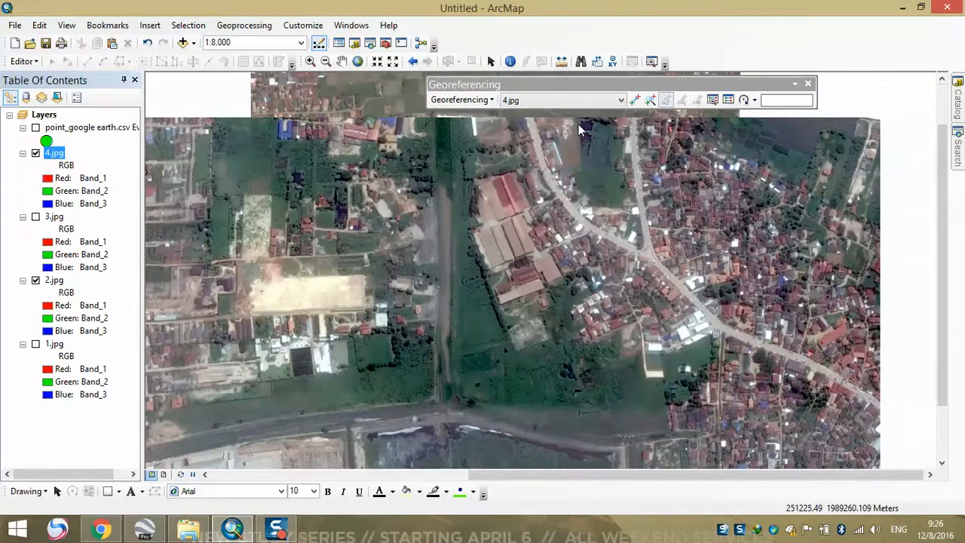
click(462, 99)
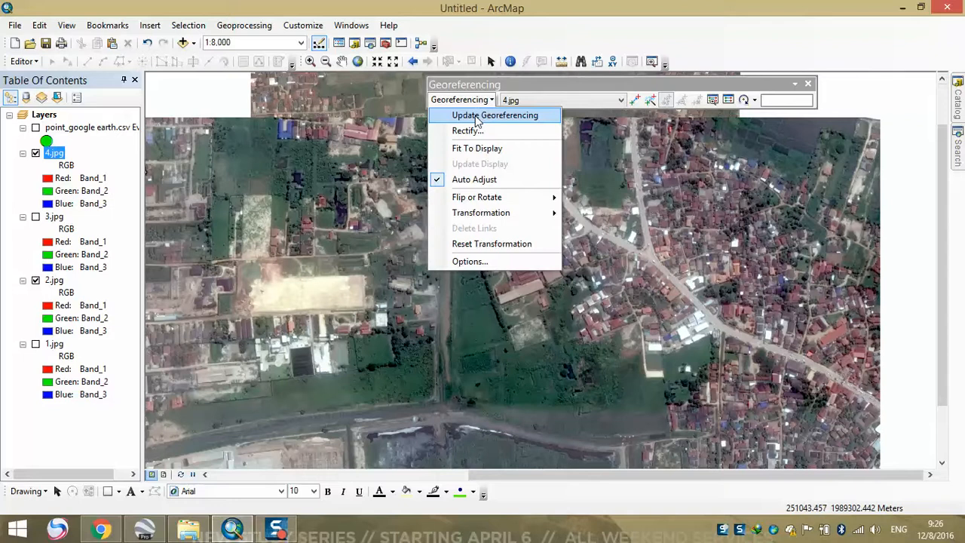
click(477, 118)
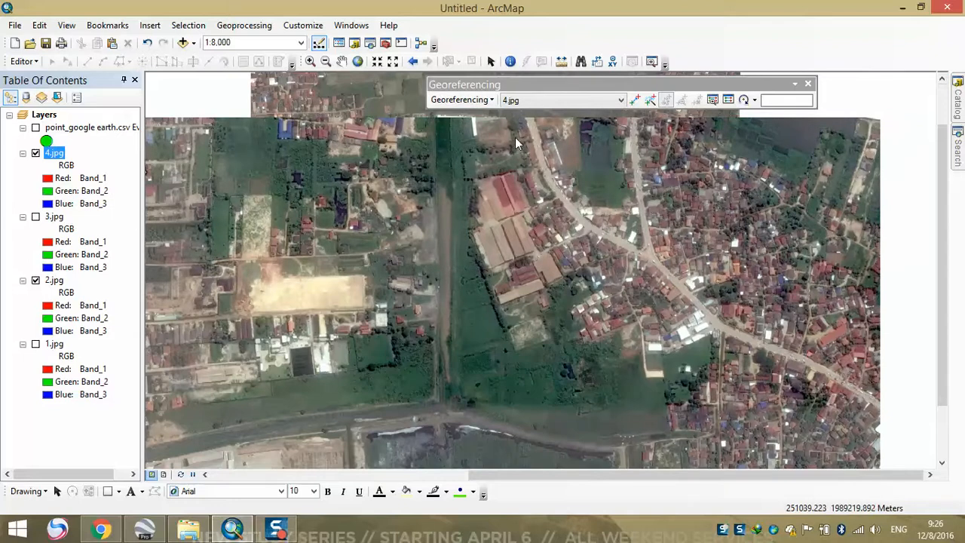
- Auto-register 4.jpg against 2.jpg and check the links around point 4
click(649, 101)
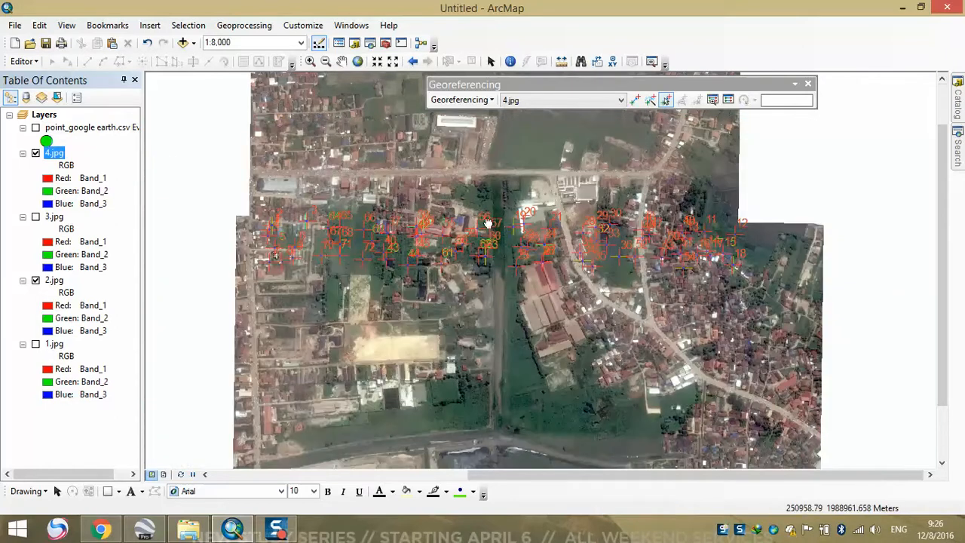
drag(487, 223, 607, 237)
scroll(437, 215, up, 3)
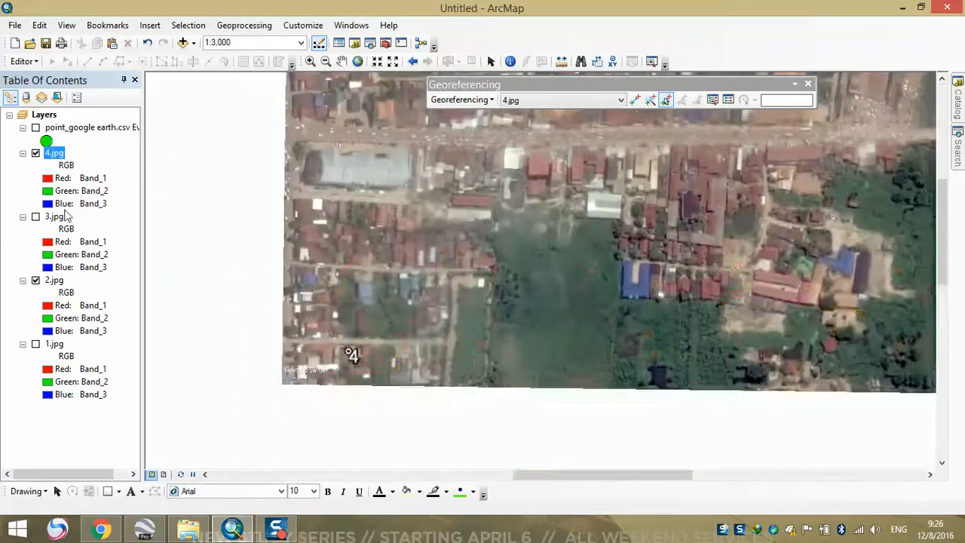
- Turn the 3.jpg and 1.jpg layers back on to compare 4.jpg with the whole mosaic
click(35, 217)
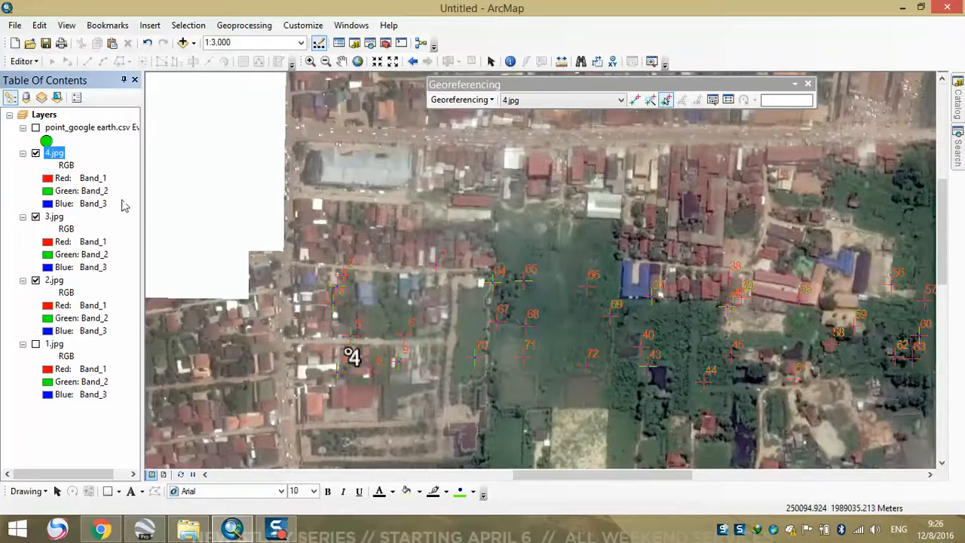
click(35, 344)
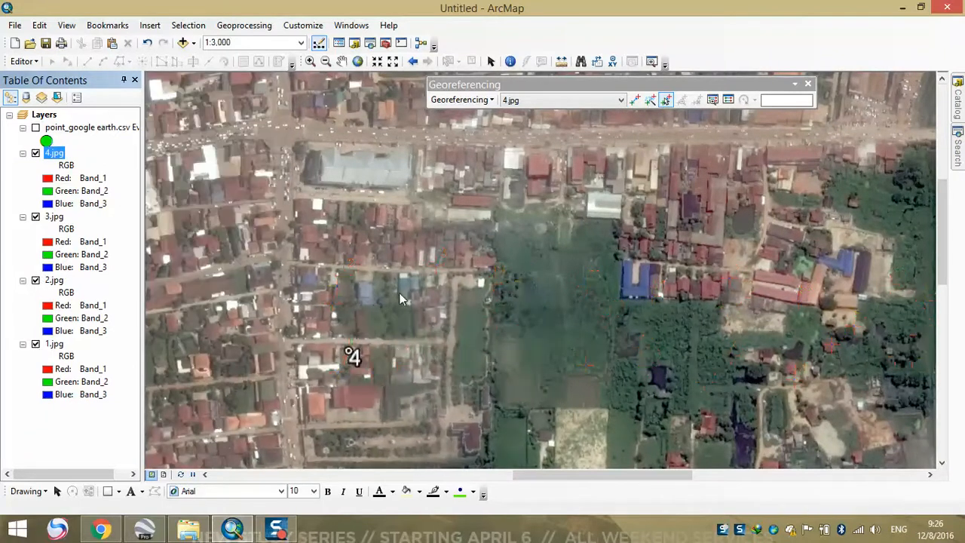
scroll(515, 265, down, 4)
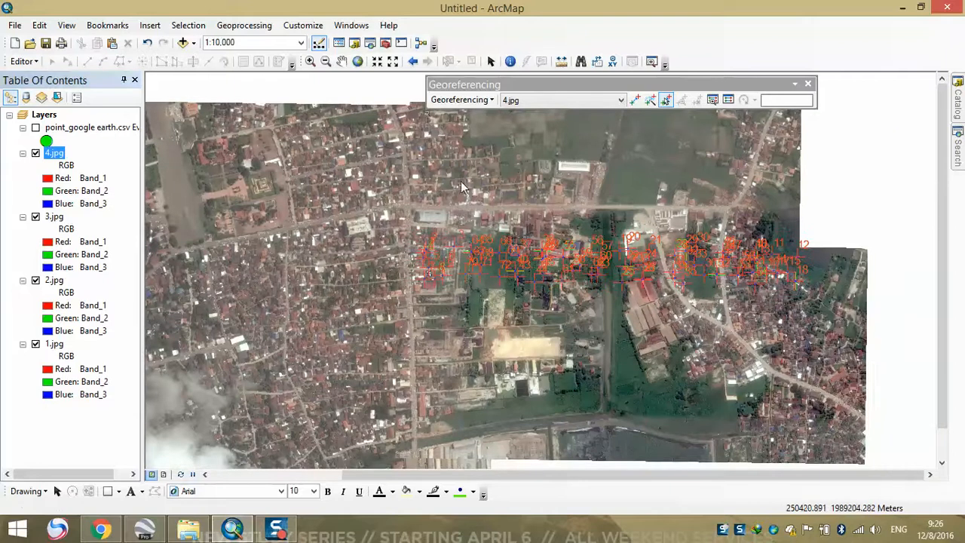
- Save the registration of 4.jpg with Update Georeferencing and review the complete four-image mosaic
click(461, 100)
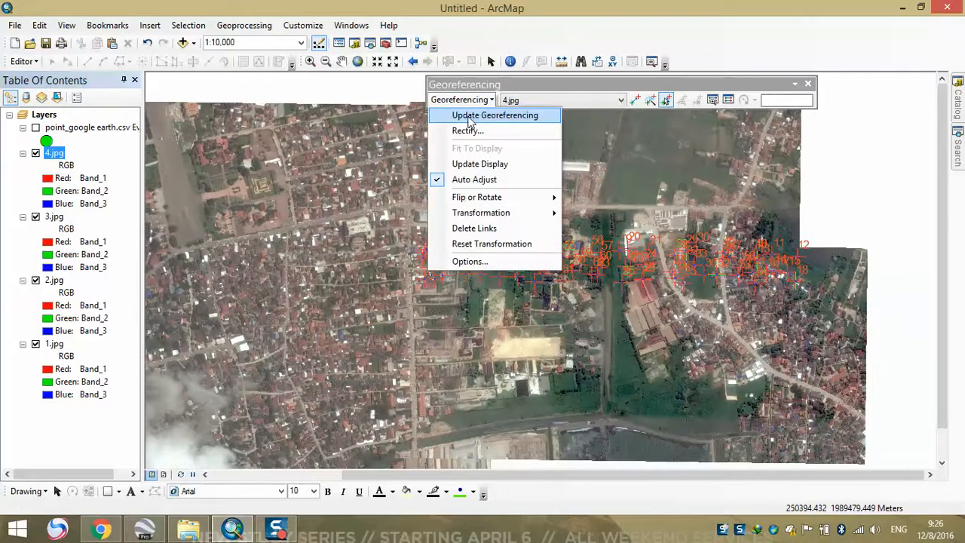
click(469, 117)
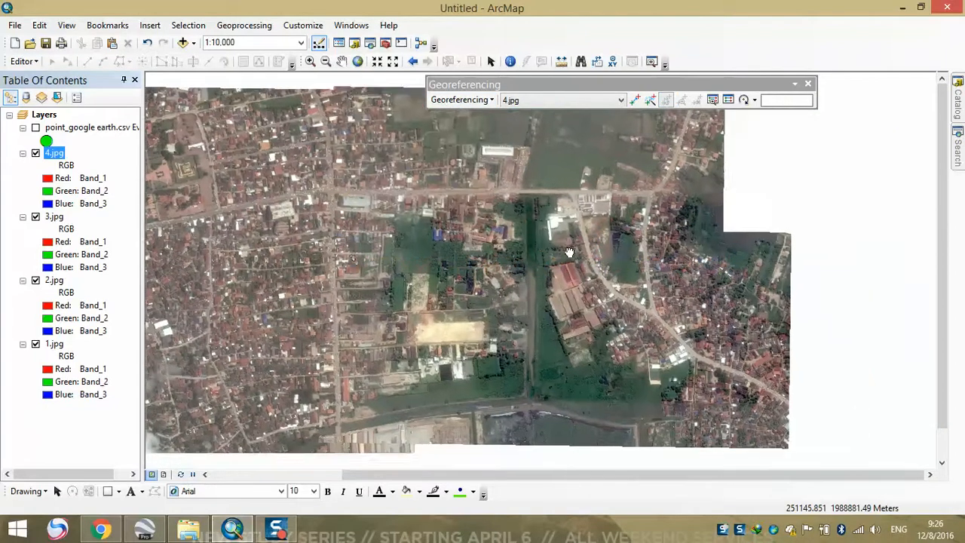
scroll(445, 240, down, 2)
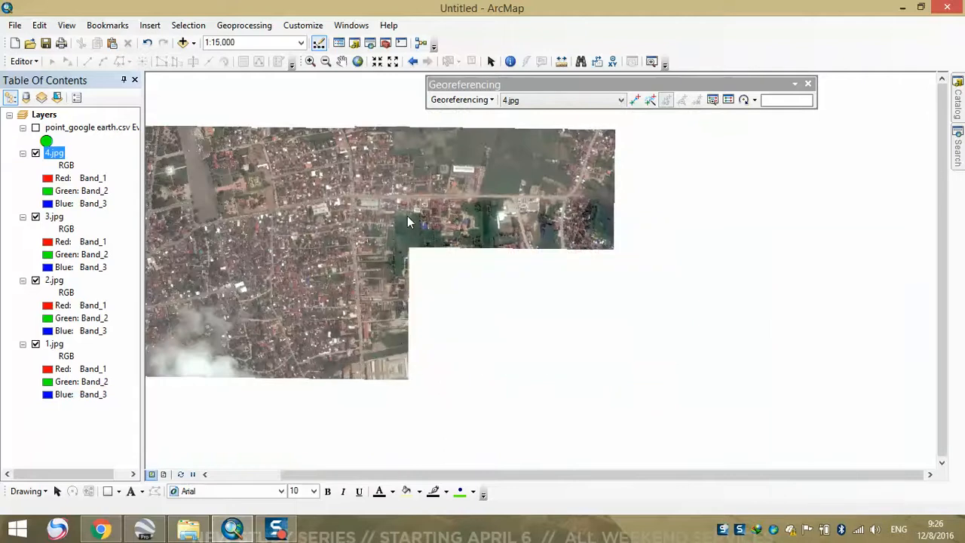
scroll(410, 222, up, 2)
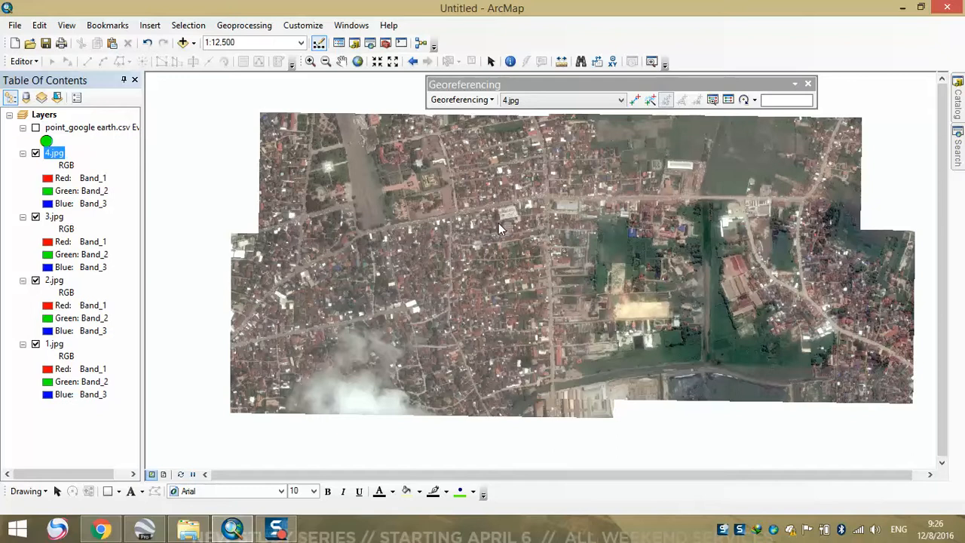
drag(481, 241, 449, 261)
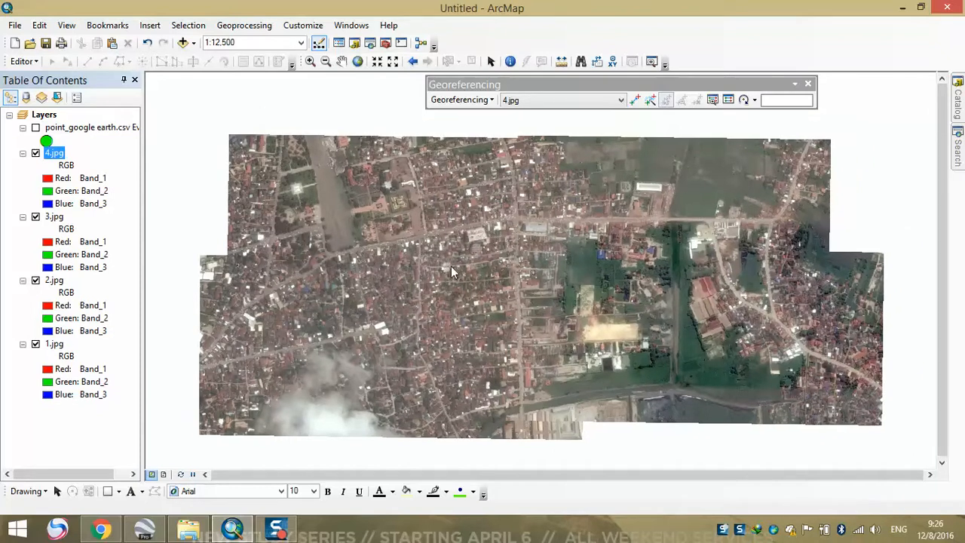